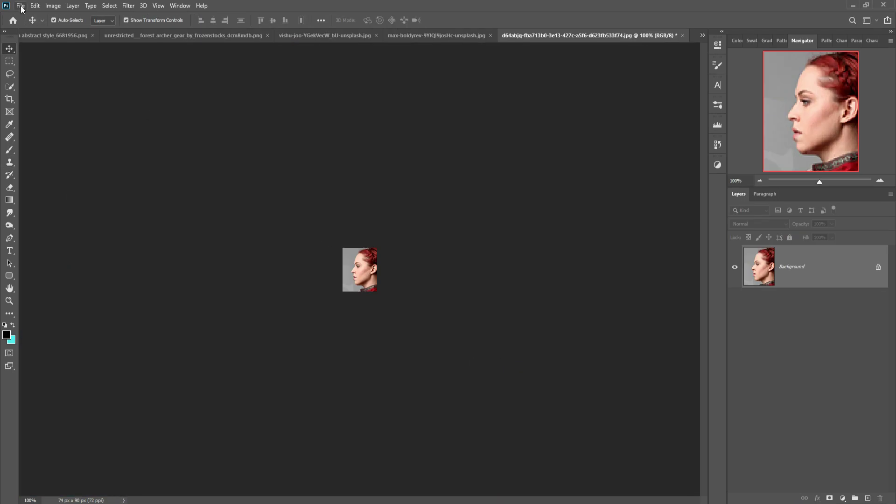
- Create a blank 1920×1080 px document, then bring the max-boldyrev rock photo forward
left_click(21, 7)
left_click(28, 17)
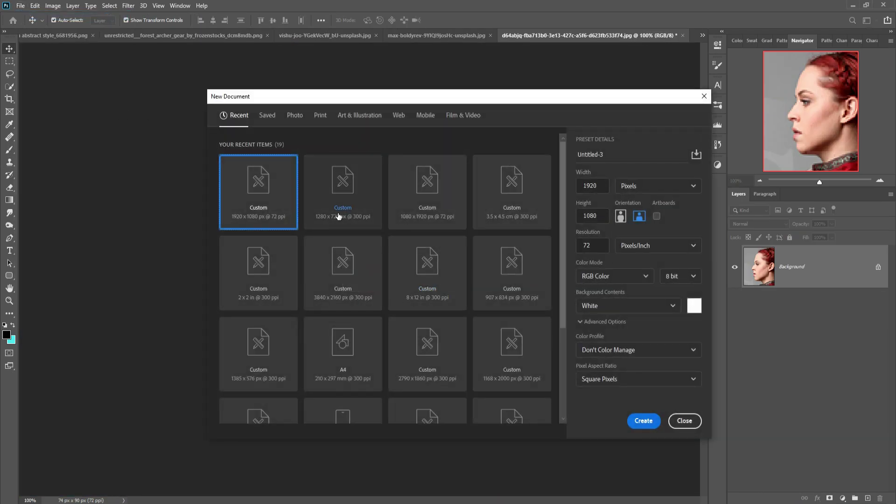
left_click(651, 422)
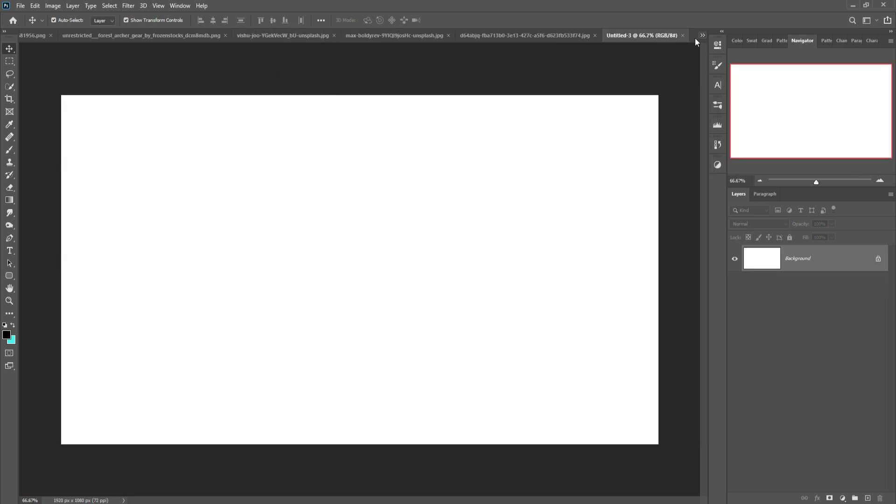
left_click(396, 36)
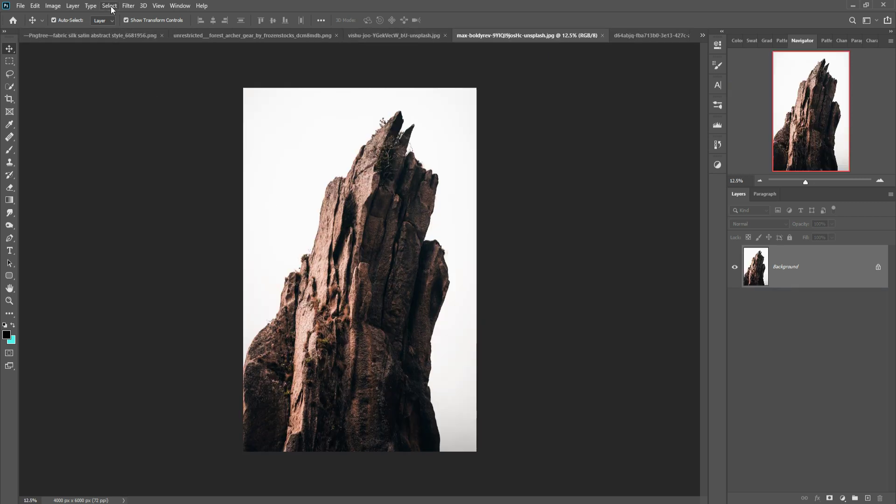
- Select the rock as the subject and drag it into the new document
left_click(110, 7)
left_click(124, 119)
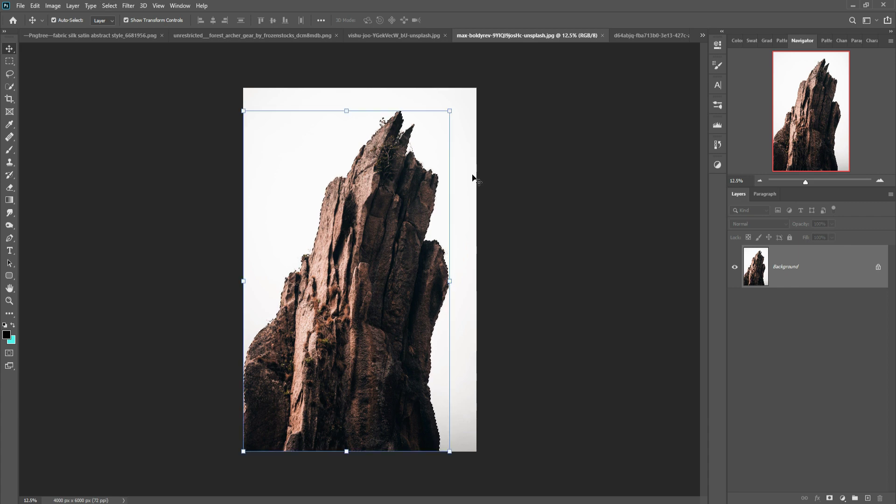
left_click(9, 76)
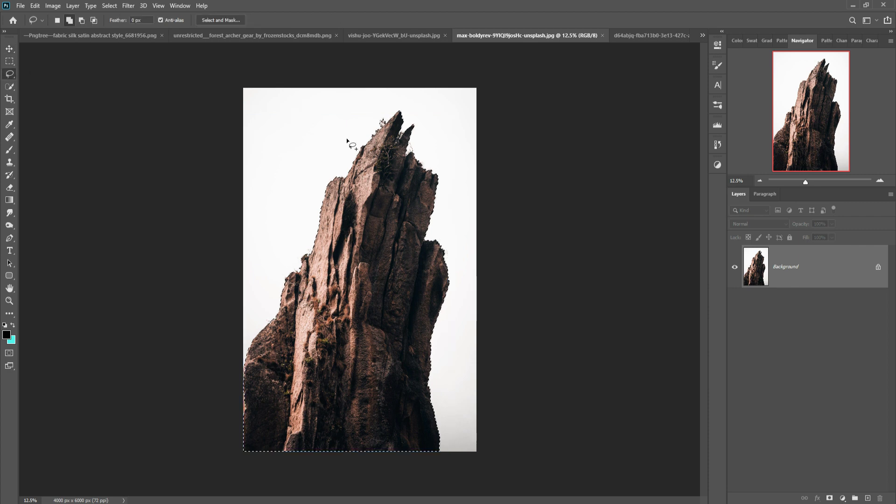
left_click(8, 50)
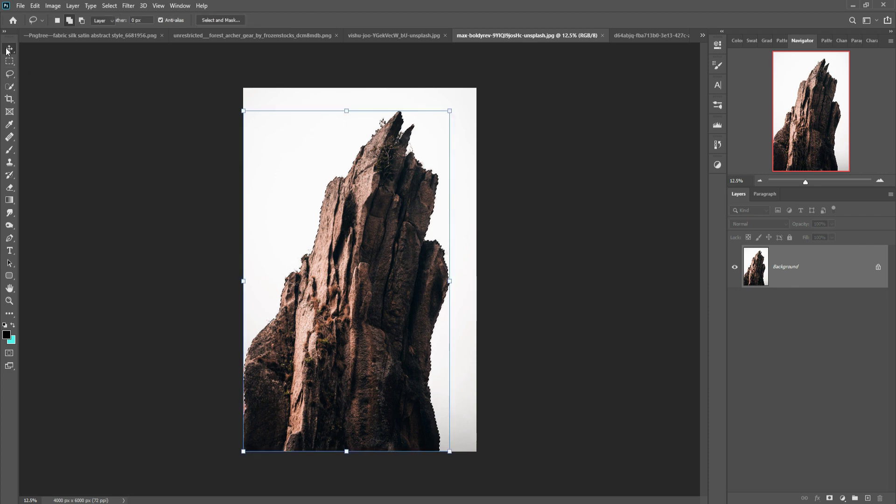
left_click_drag(514, 38, 513, 66)
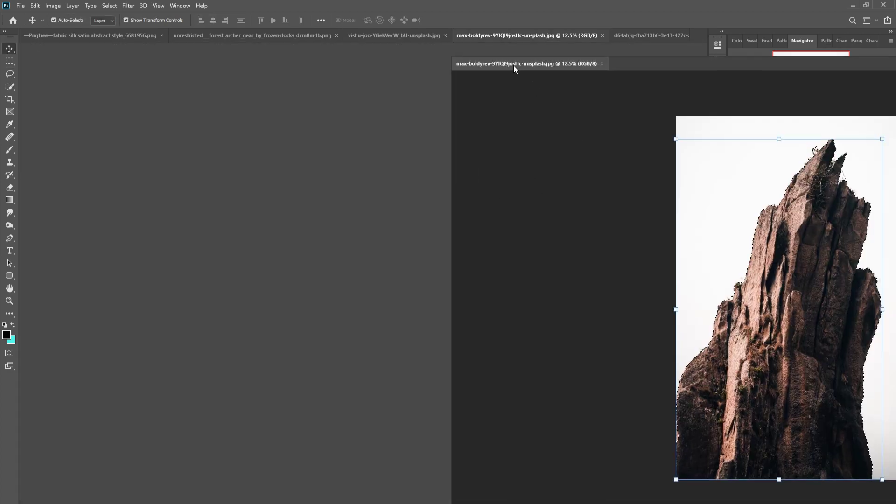
mouse_move(566, 274)
left_mouse_down()
mouse_move(565, 290)
mouse_move(315, 292)
left_mouse_up()
left_click(649, 68)
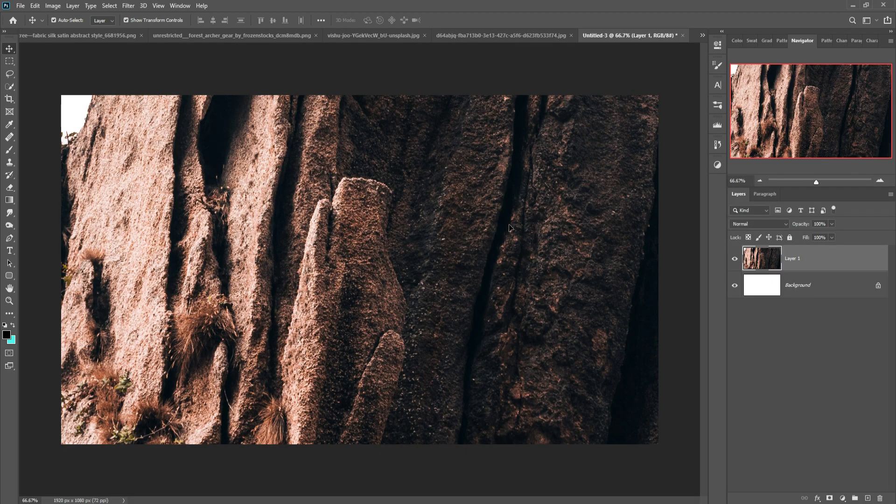
- Shrink and rotate the rock so it lies as a ledge along the bottom-left
key("ctrl+minus")
key("ctrl+minus")
key("ctrl+minus")
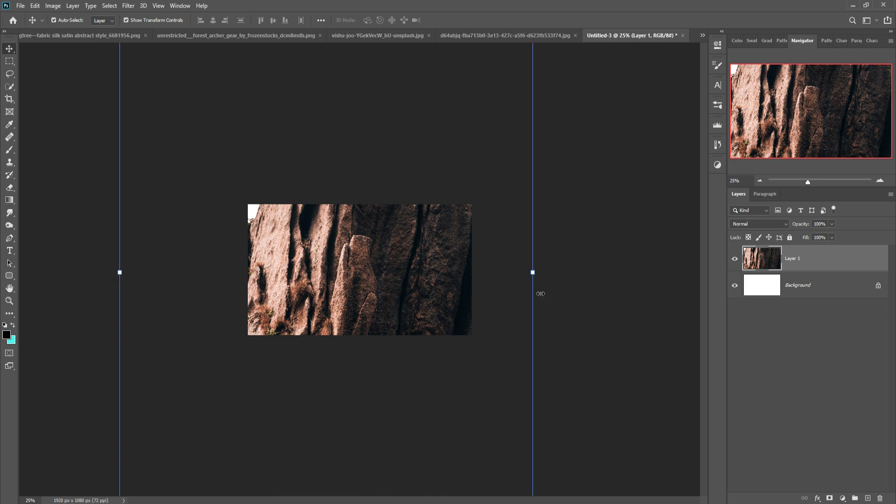
left_click_drag(537, 278, 268, 276)
left_click_drag(308, 154, 326, 311)
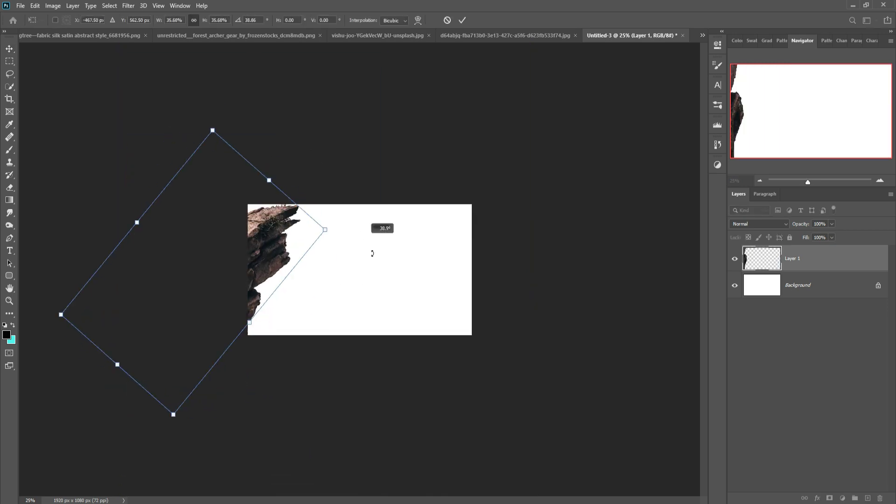
mouse_move(290, 277)
left_mouse_down()
mouse_move(420, 323)
mouse_move(407, 337)
left_mouse_up()
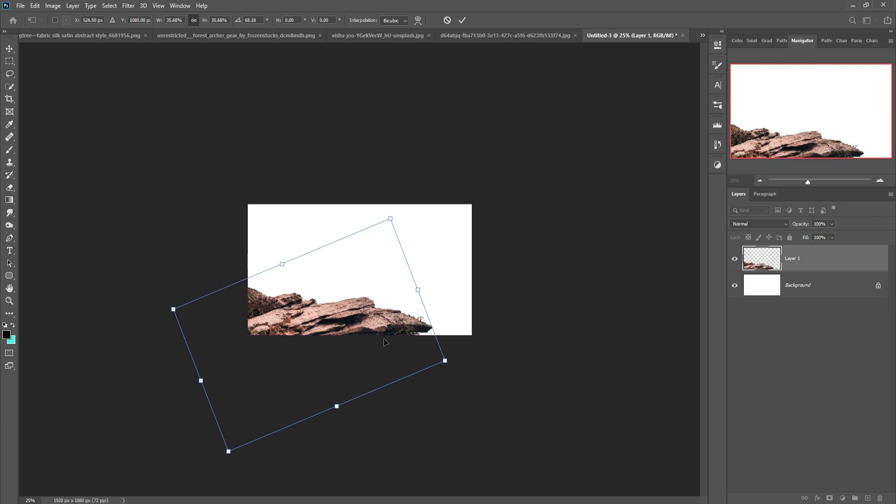
left_click_drag(368, 274, 348, 318)
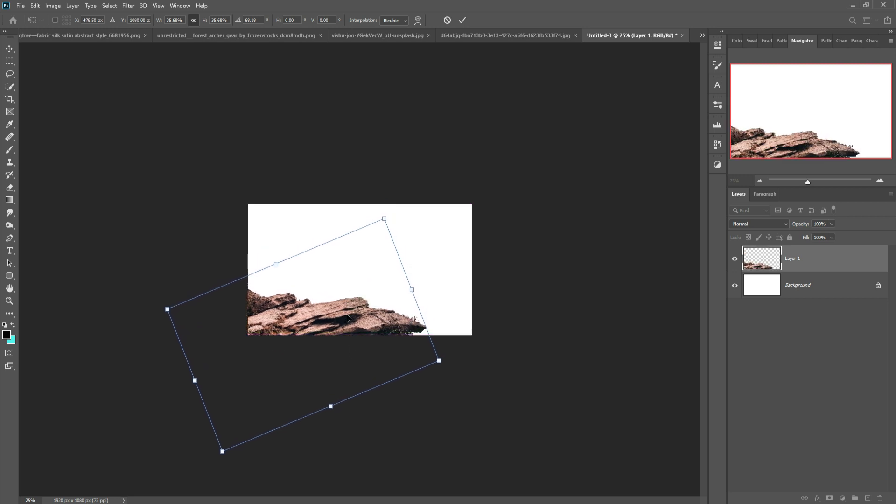
left_click(467, 20)
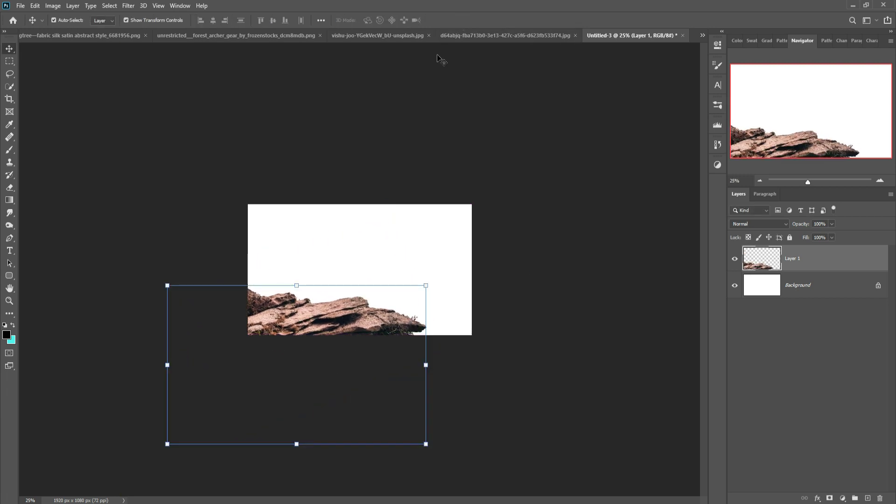
left_click_drag(430, 289, 412, 294)
left_click(463, 21)
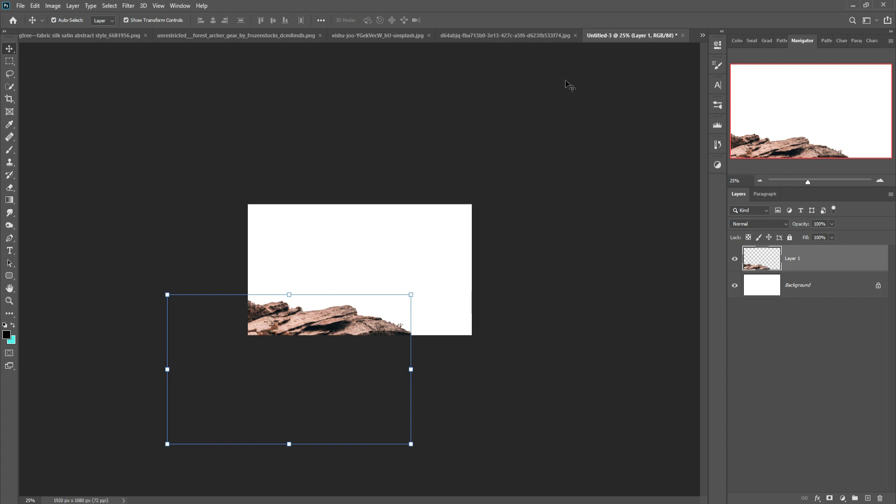
left_click(703, 36)
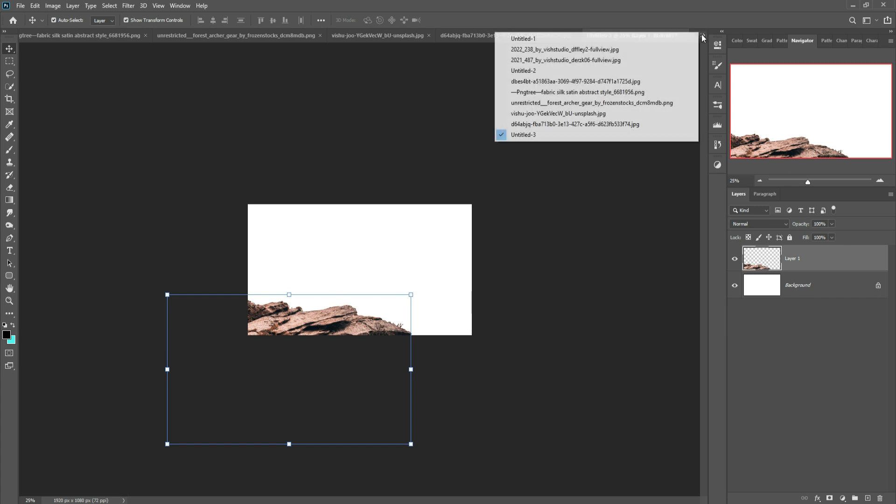
- Select the walking man in the 2021_487 photo and drag him into Untitled-3
left_click(652, 49)
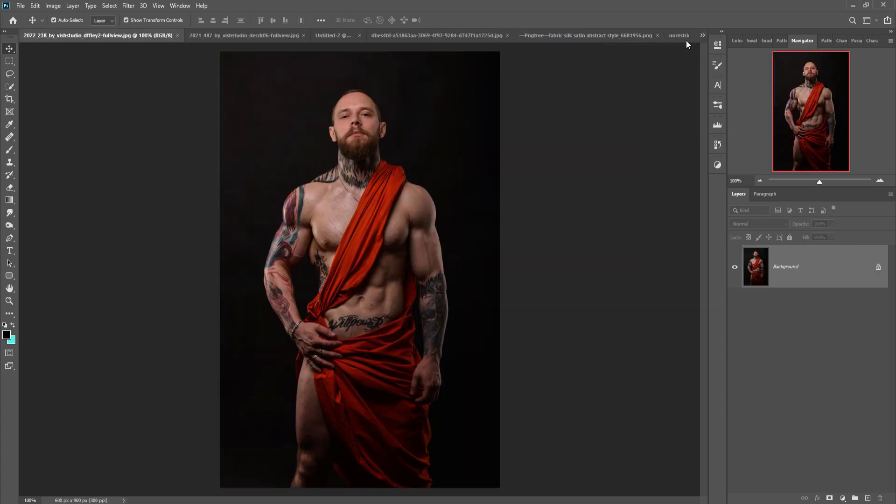
left_click(702, 37)
left_click(657, 59)
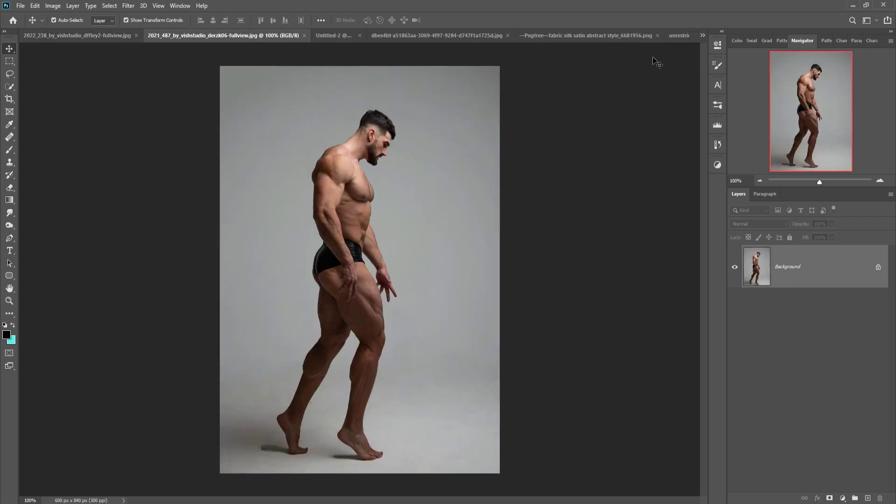
left_click(113, 7)
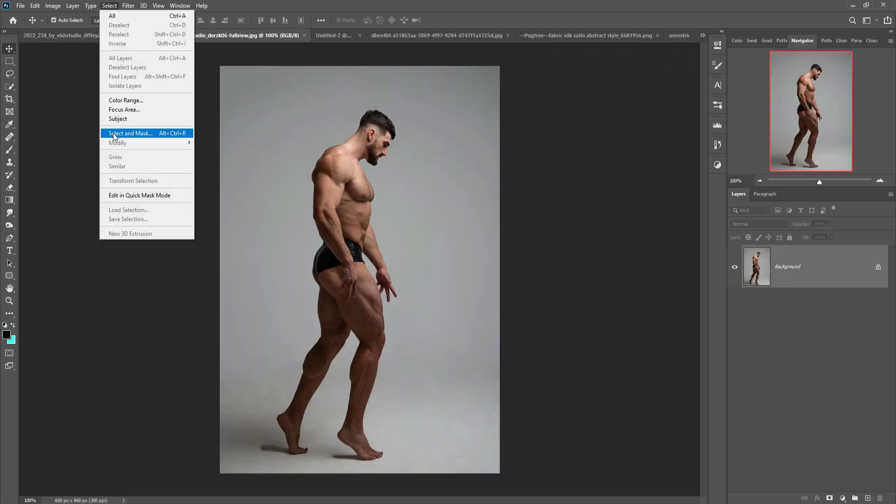
left_click(115, 120)
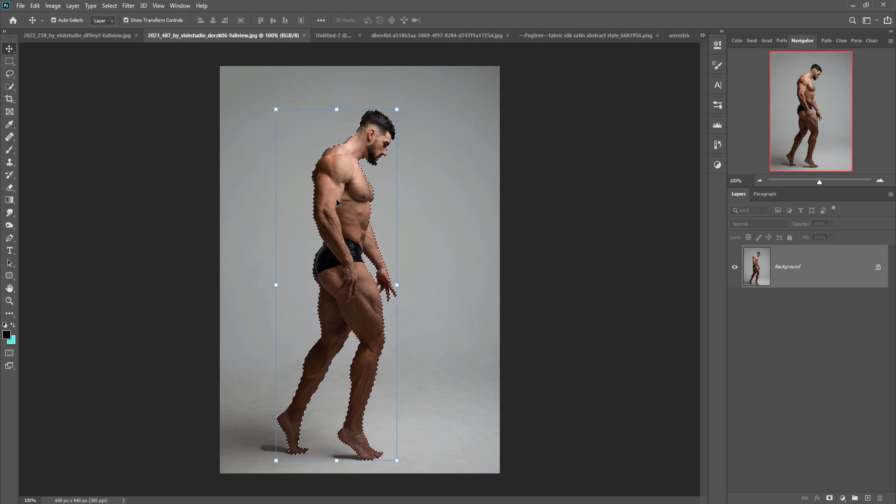
left_click_drag(240, 40, 567, 71)
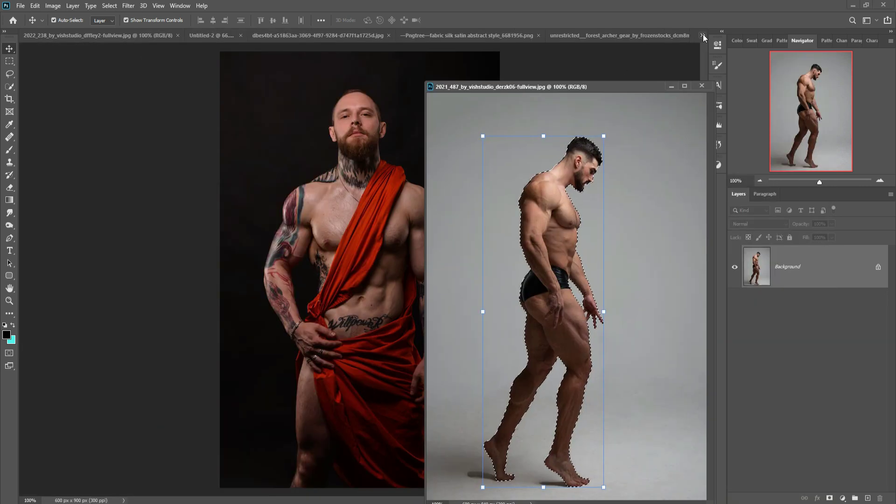
left_click(703, 35)
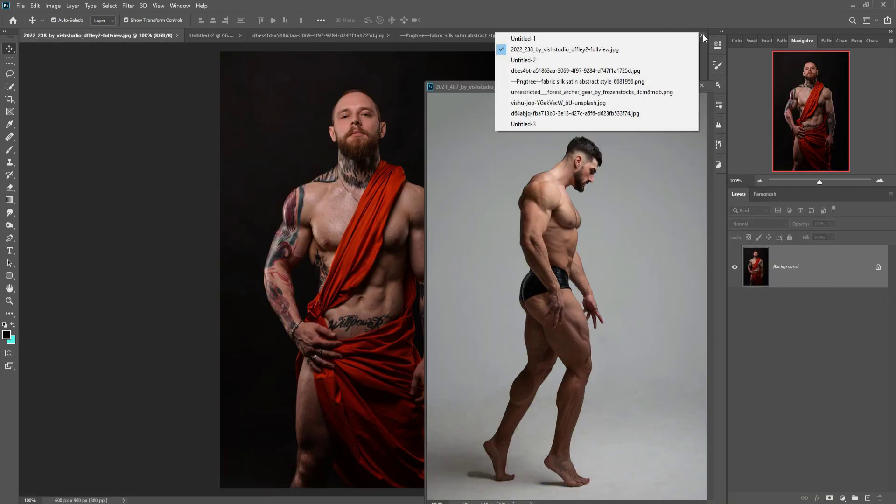
left_click(578, 125)
left_click(598, 87)
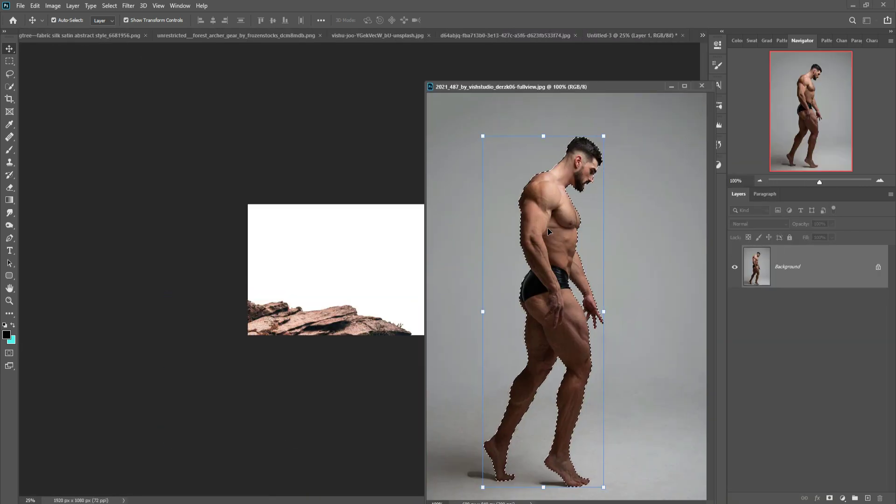
left_click_drag(548, 228, 360, 228)
left_click(672, 87)
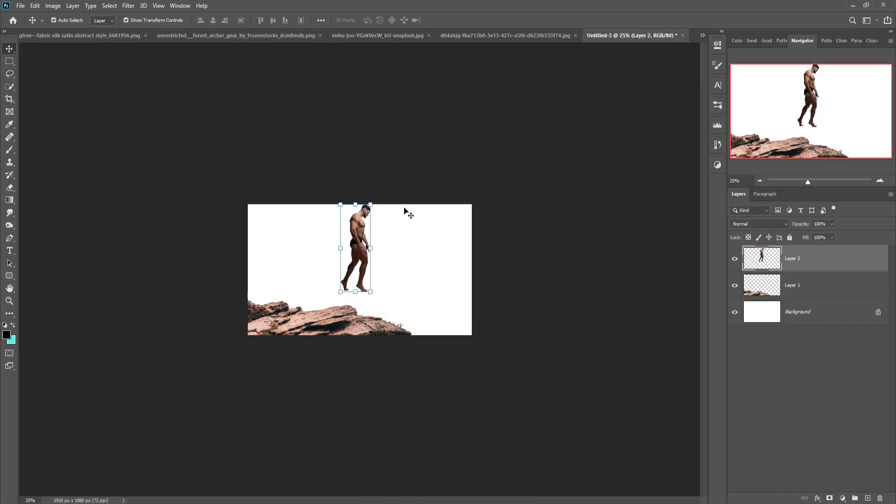
- Move the man down onto the rock ledge and scale him down slightly
left_click(374, 207)
left_click_drag(361, 246, 324, 275)
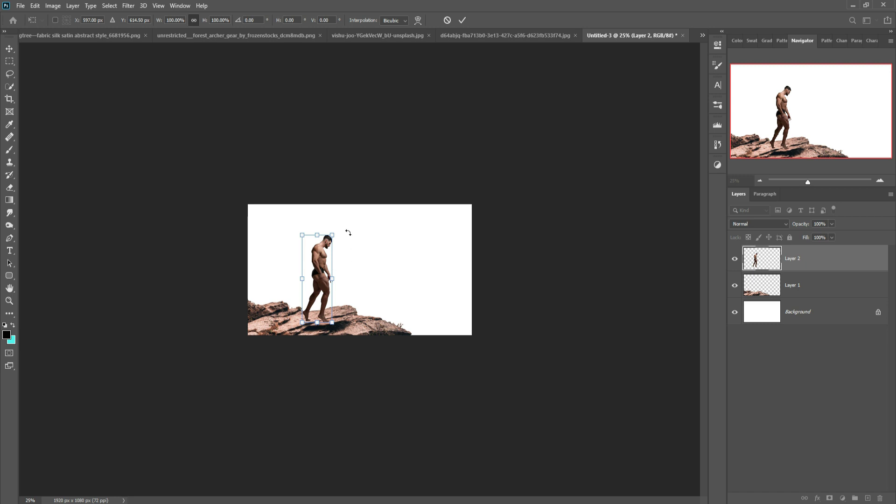
key("ctrl+plus")
key("ctrl+plus")
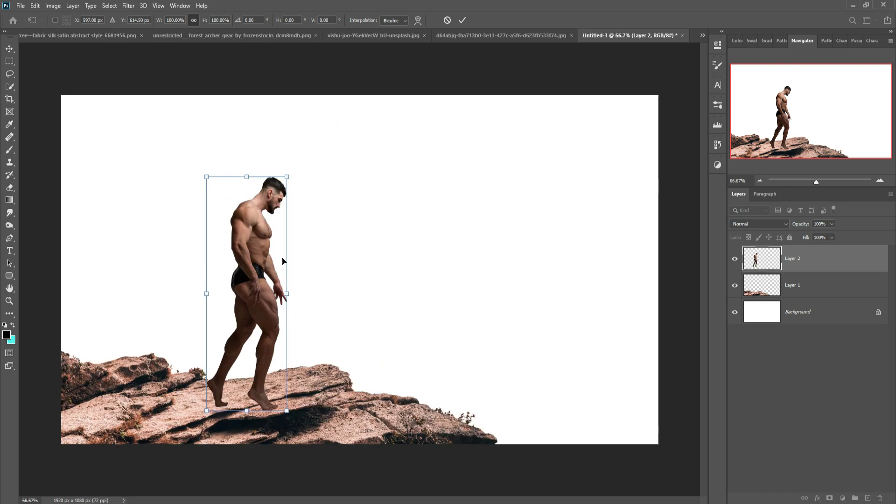
left_click_drag(256, 309, 236, 300)
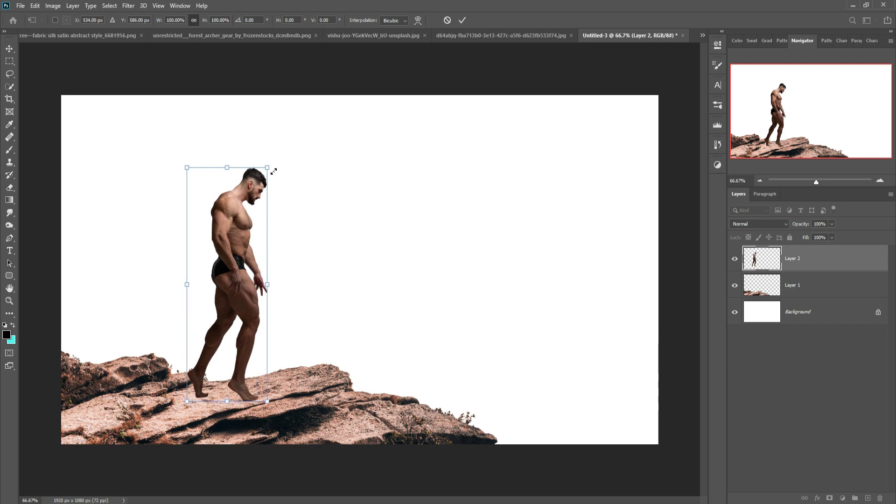
left_click_drag(270, 169, 275, 152)
key("Return")
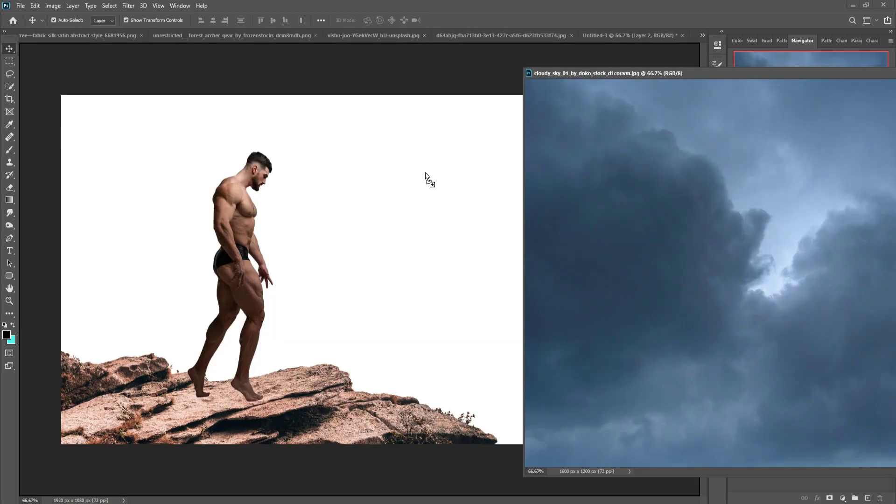
- Bring the stormy sky photo in and place it behind the rock and man
left_click_drag(425, 177, 283, 177)
left_click_drag(794, 258, 793, 326)
left_click(804, 282)
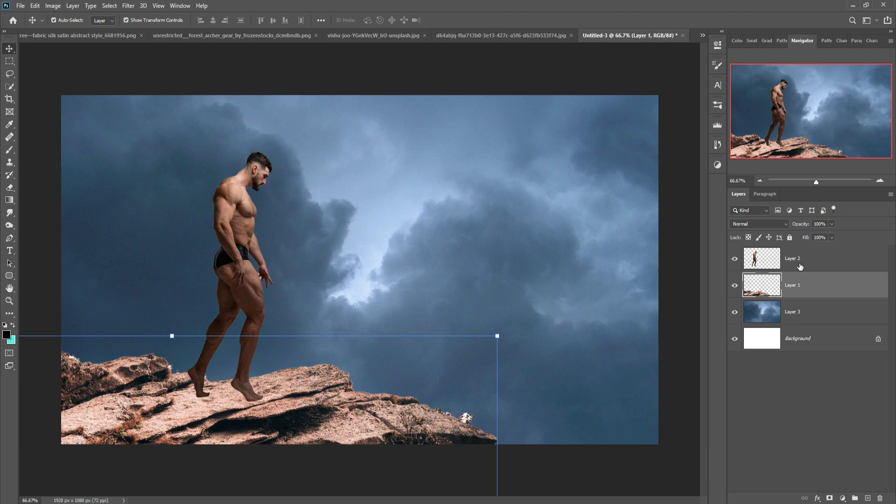
left_click(800, 266)
- Lasso the stray plants along the ledge edge and delete them
key("l")
scroll(249, 279, "up", 4)
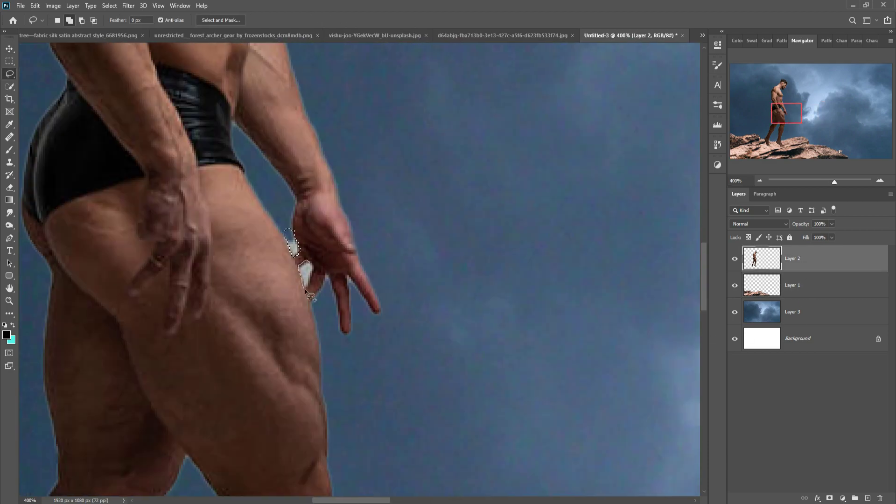
scroll(347, 310, "down", 10)
scroll(347, 309, "right", 10)
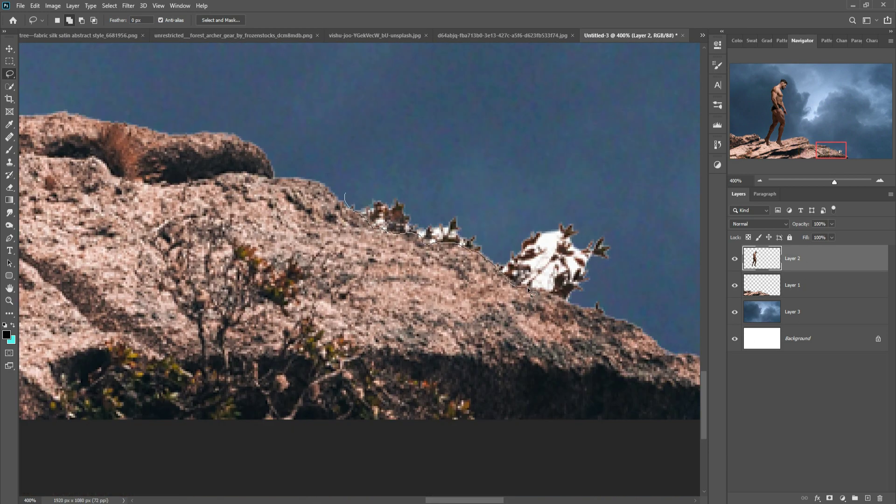
key("Delete")
left_click(109, 6)
left_click(119, 26)
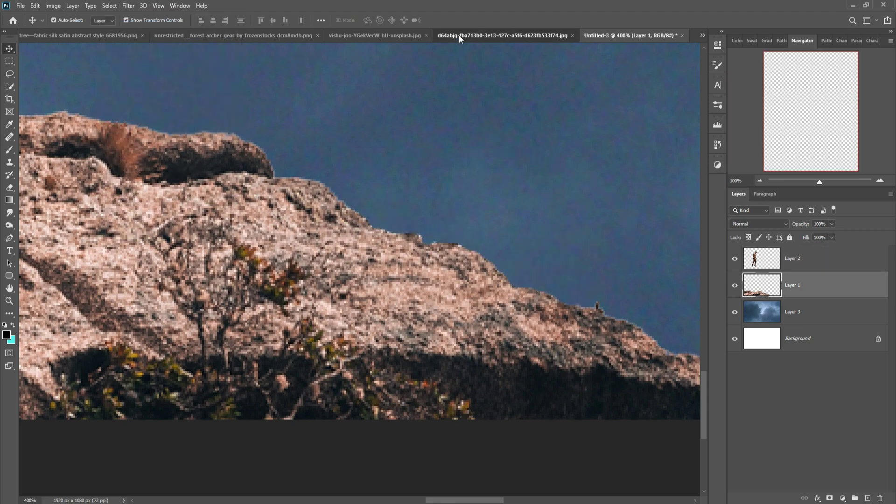
- In the monkey photo, start a Pen path around the monkey's muzzle
left_click(375, 35)
key("p")
scroll(417, 302, "up", 3)
scroll(415, 302, "up", 2)
left_click(115, 293)
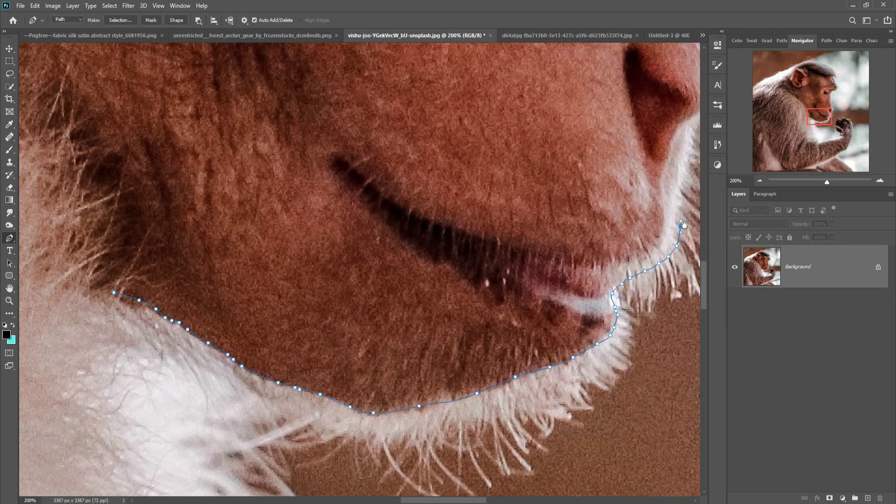
- Bring the traced monkey muzzle into the composite and shrink it to the man's jaw
scroll(654, 210, "up", 3)
scroll(607, 187, "up", 3)
scroll(561, 168, "up", 3)
scroll(497, 150, "left", 3)
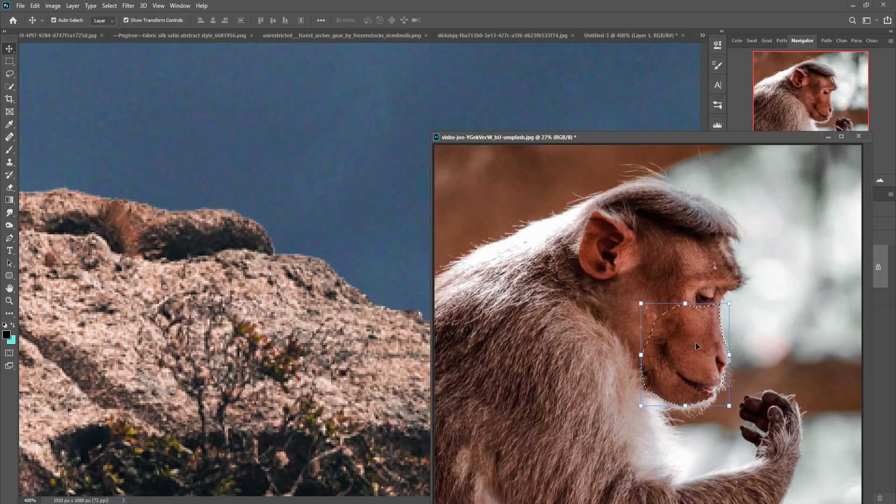
left_click_drag(695, 343, 400, 275)
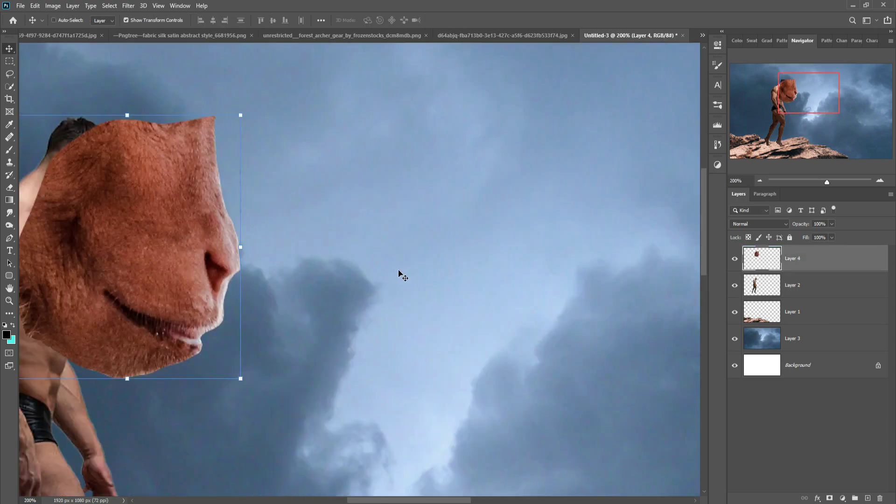
key("ctrl+t")
mouse_move(411, 336)
left_mouse_down()
mouse_move(394, 309)
mouse_move(376, 315)
left_mouse_up()
- Warp the muzzle to fit the shape of the man's face
scroll(382, 310, "up", 2)
left_click(35, 6)
left_click(196, 293)
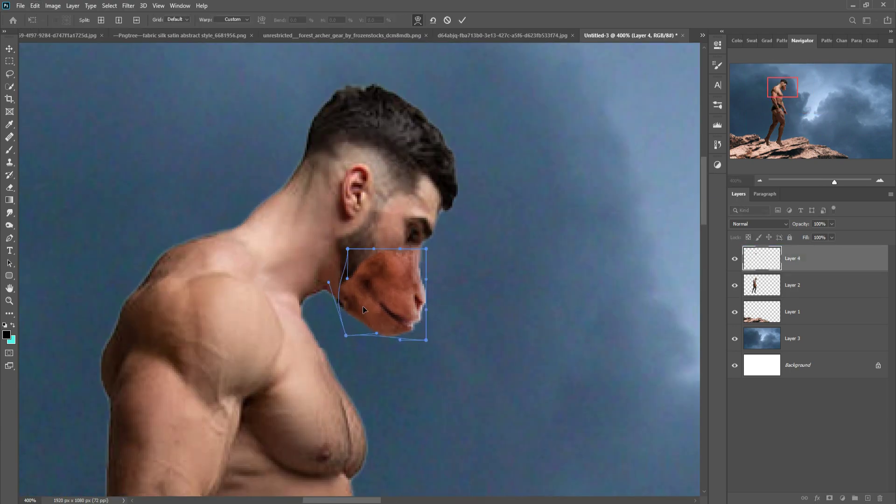
key("Return")
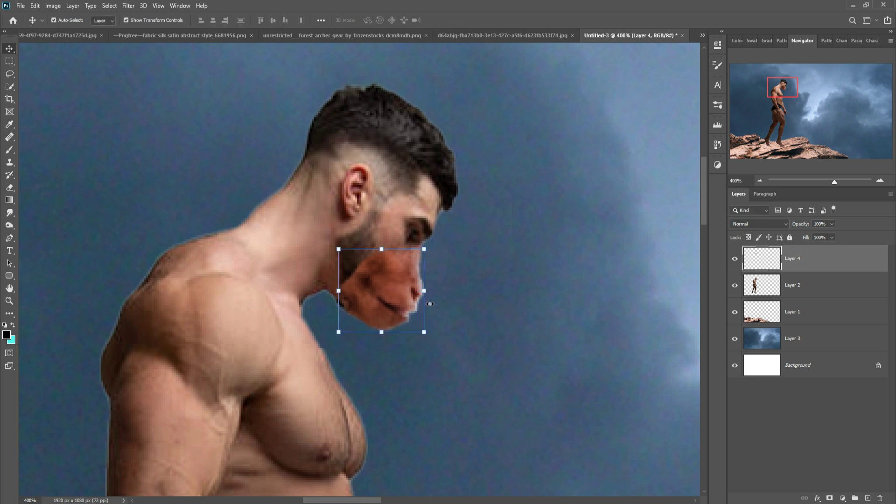
- Mask the muzzle edges with the brush and add a clipped Hue/Saturation adjustment
left_click(829, 498)
key("b")
key("x")
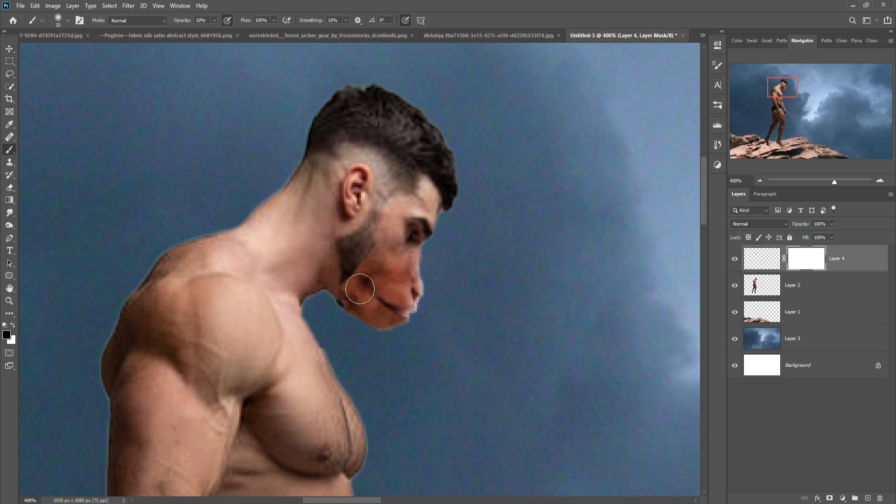
key("v")
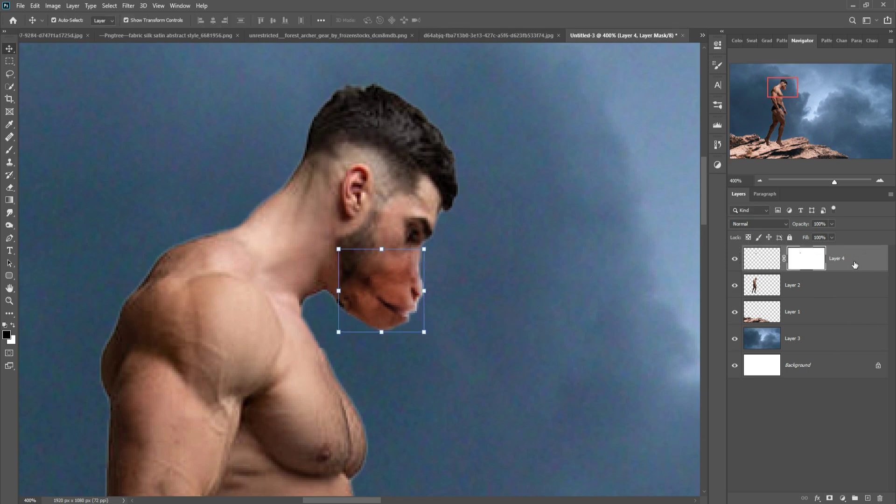
left_click(843, 498)
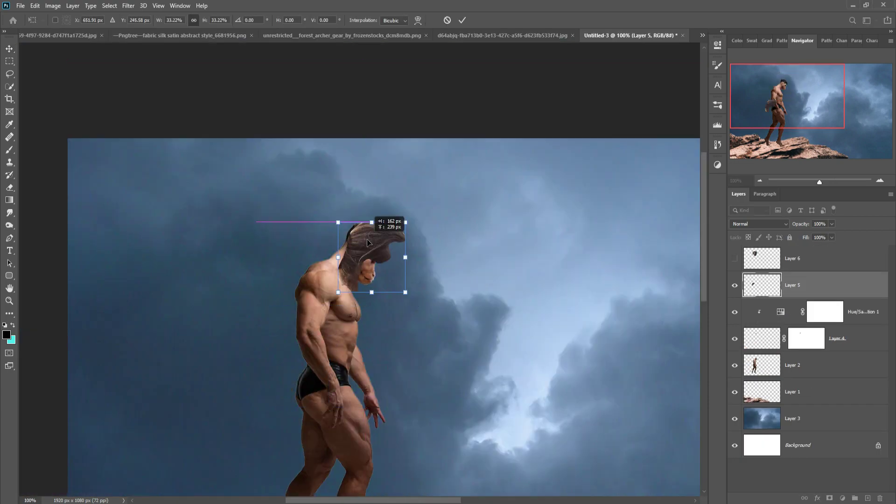
- Warp the Layer 5 hair piece to follow the curve of the man's head
scroll(368, 242, "up", 3)
scroll(368, 210, "up", 3)
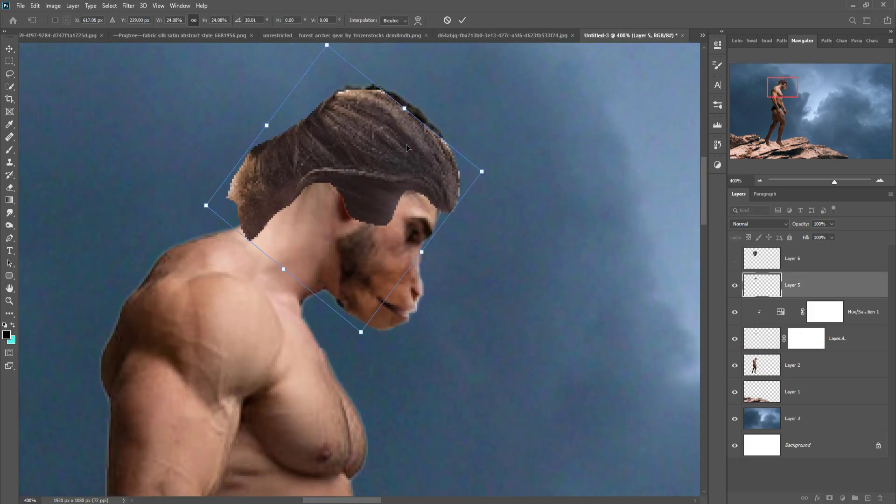
left_click(35, 5)
left_click(159, 308)
left_click_drag(395, 112, 387, 108)
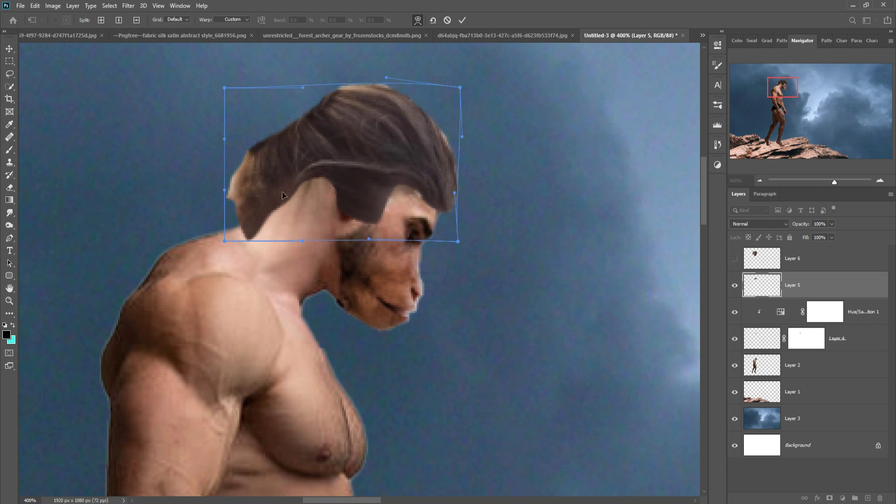
key("Return")
- Warp the hair again, tucking its back edge and lower corner behind the ear
left_click(35, 6)
left_click(173, 293)
left_click_drag(228, 82, 238, 94)
left_click_drag(229, 243, 241, 238)
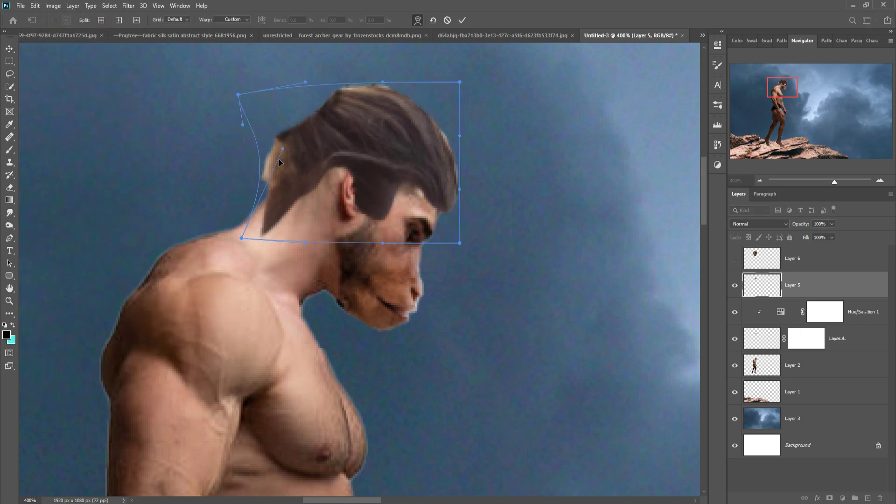
left_click_drag(266, 201, 281, 221)
key("Return")
key("b")
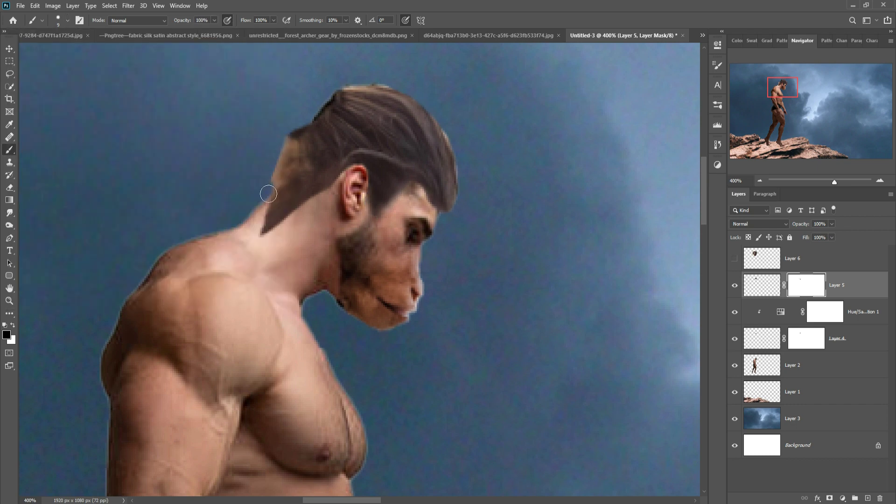
- Show the Layer 6 bun, scale and rotate it onto the crown, and mask it
left_click(734, 258)
left_click(792, 258)
key("ctrl+t")
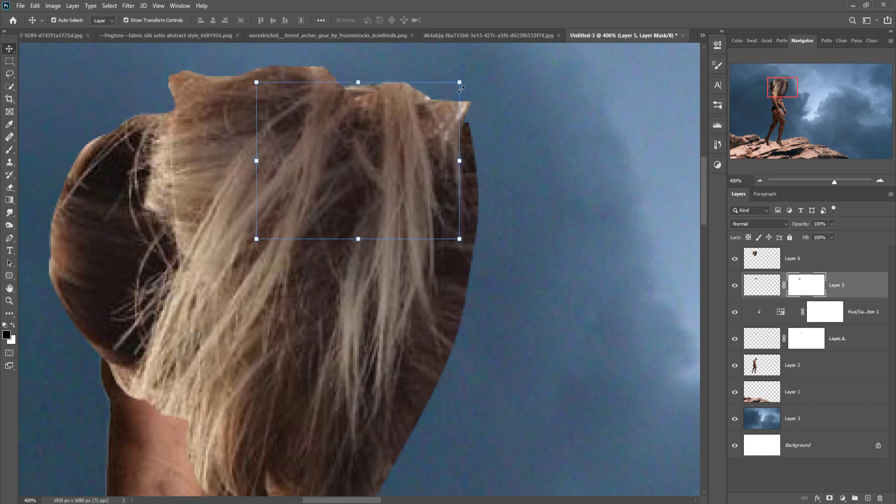
left_click_drag(481, 311, 517, 280)
mouse_move(373, 261)
left_mouse_down()
mouse_move(347, 321)
mouse_move(406, 79)
mouse_move(384, 228)
left_mouse_up()
key("Return")
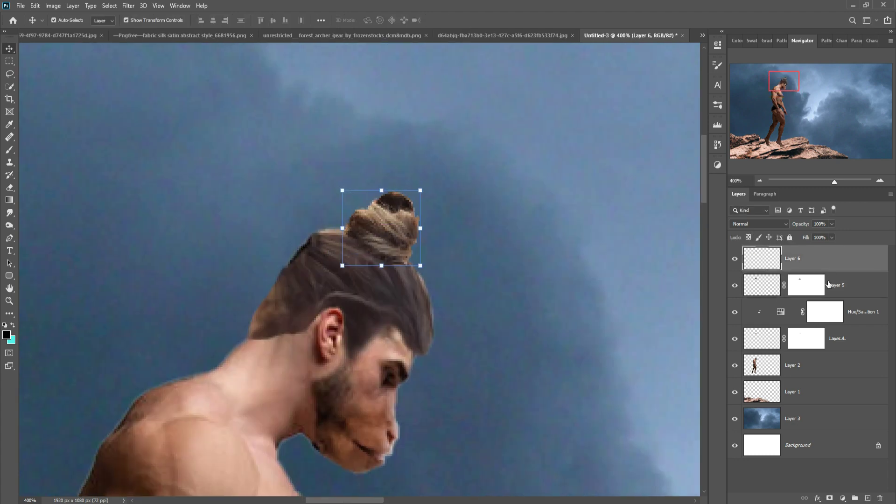
left_click(829, 498)
key("b")
key("v")
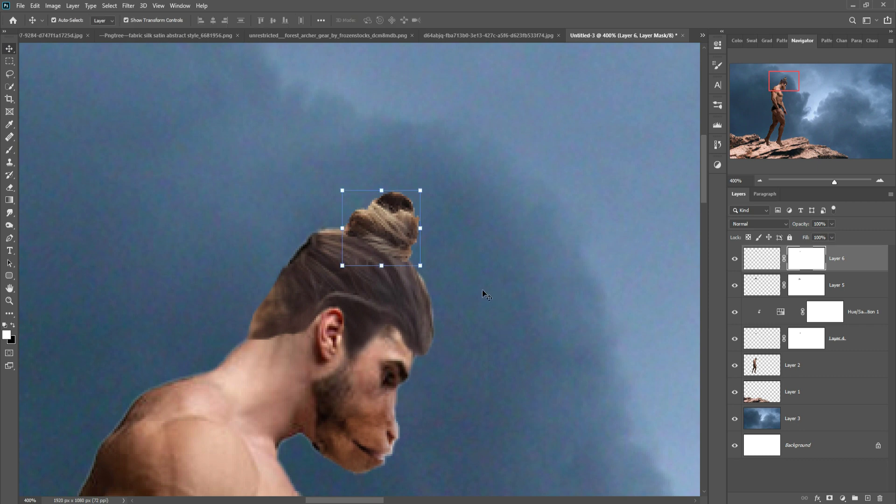
- Duplicate Layer 0 in the flowing hair image
key("ctrl+Tab")
key("ctrl+Tab")
right_click(848, 265)
left_click(746, 146)
- Confirm the hair layer duplicate and view the Blue channel on its own
key("Return")
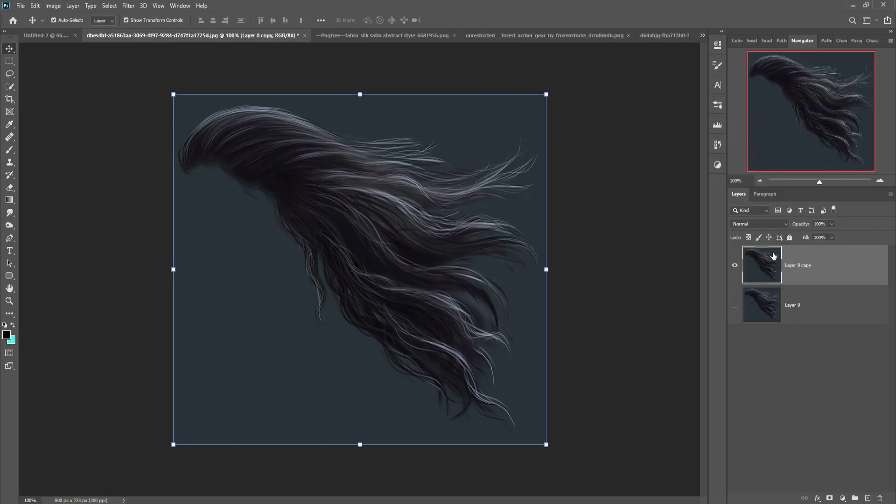
left_click(821, 41)
left_click(786, 41)
left_click(825, 43)
left_click(807, 41)
left_click(768, 108)
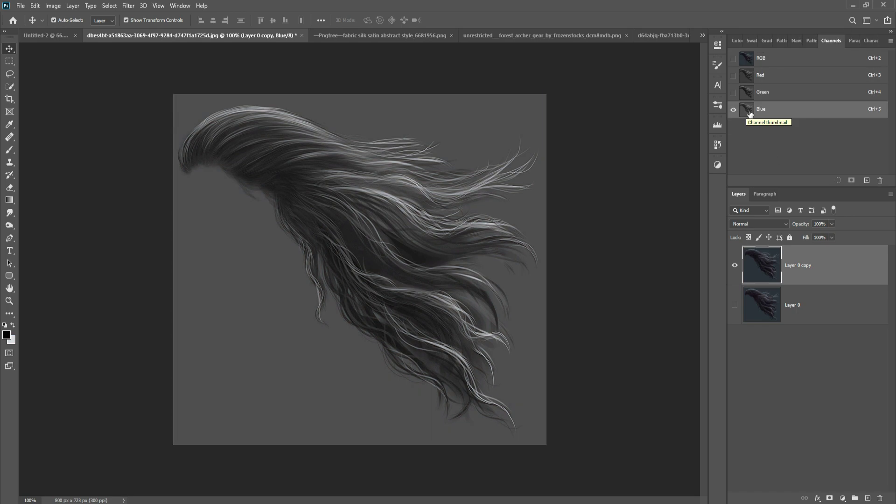
- Add a Levels adjustment that brightens the hair's midtones
left_click(843, 498)
left_click(842, 392)
left_click_drag(648, 145, 607, 145)
left_click(692, 41)
left_click(252, 152)
- Select the backdrop with Color Range, invert it, and copy the hair to a new layer
key("w")
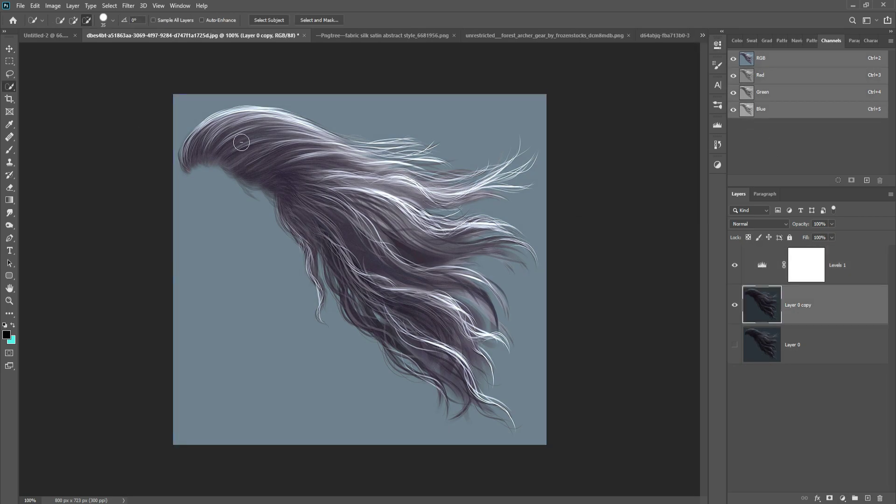
left_click(109, 6)
left_click(123, 100)
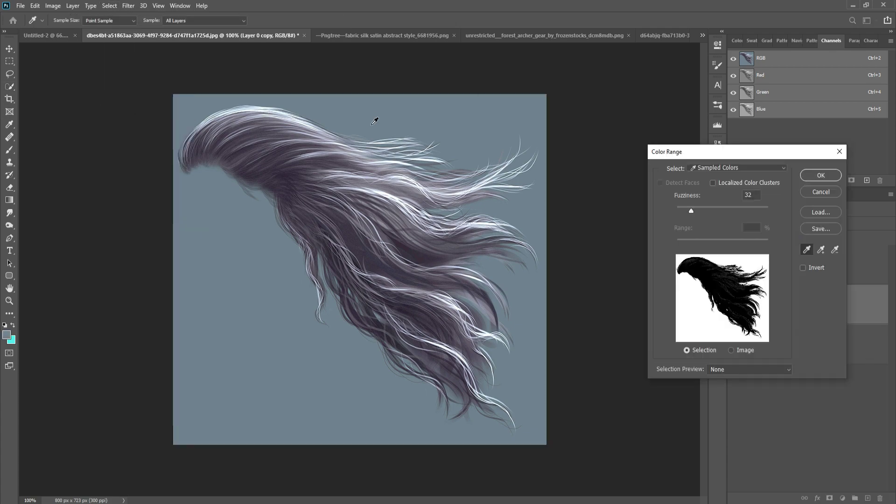
key("Return")
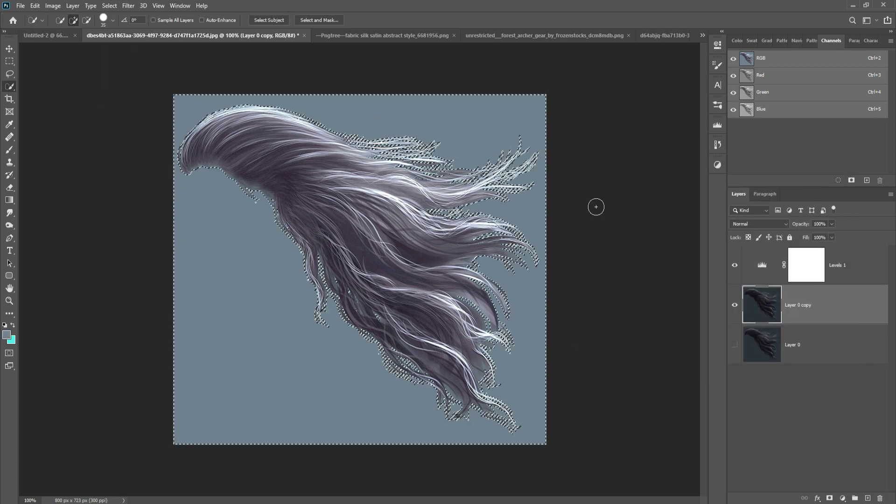
left_click(109, 6)
left_click(122, 40)
key("Delete")
key("ctrl+z")
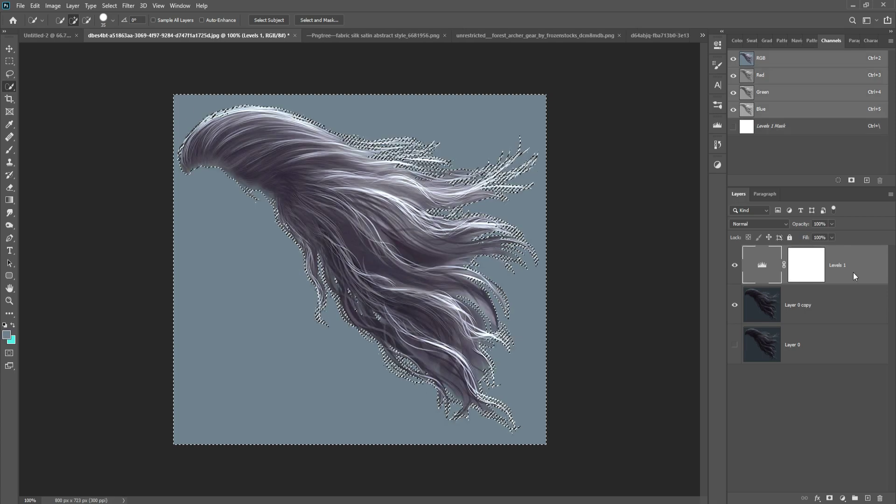
key("ctrl+shift+z")
left_click(735, 305, "alt")
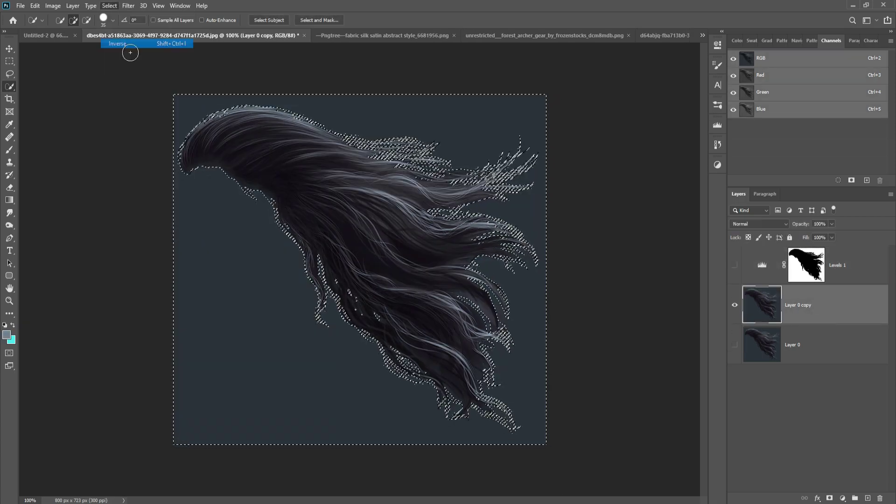
key("ctrl+j")
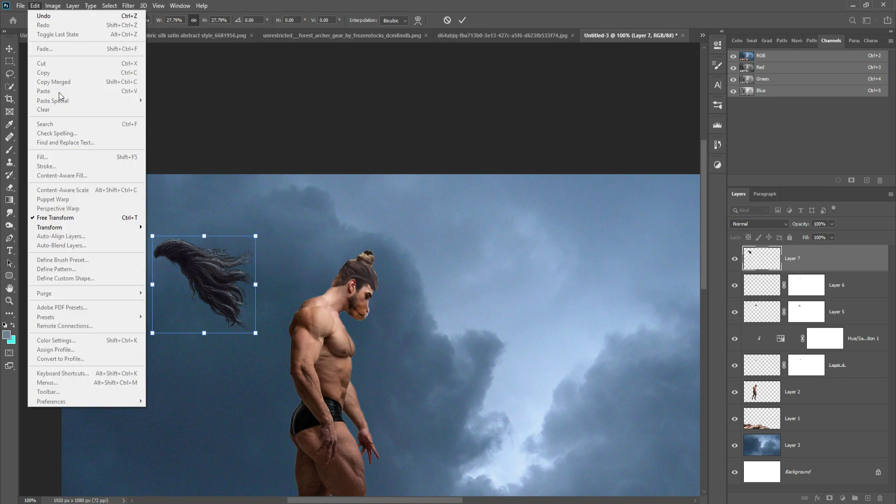
- Scale the flowing hair and warp it to sweep back behind the head
left_click(176, 372)
left_click_drag(204, 289, 303, 308)
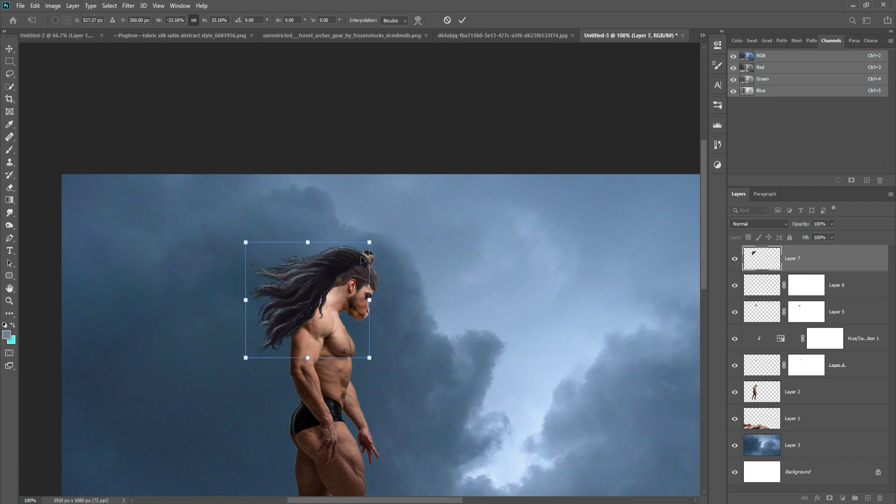
left_click(462, 20)
left_click_drag(762, 258, 762, 377)
left_click(187, 294)
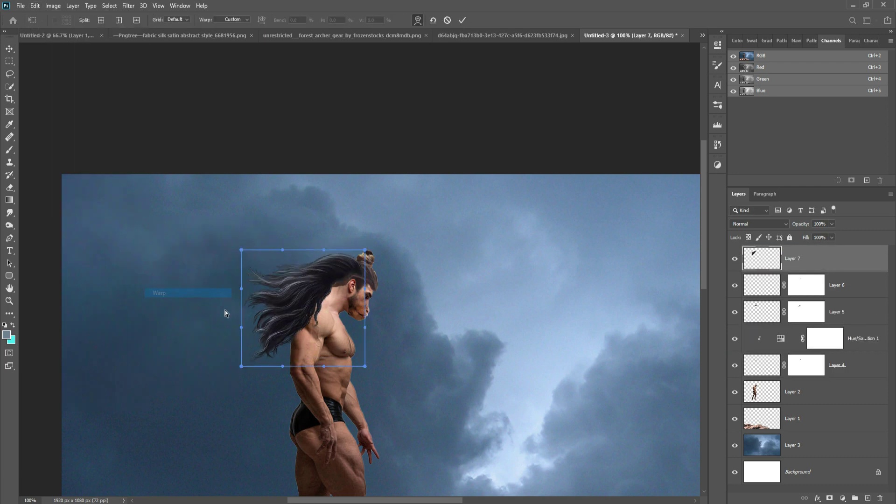
mouse_move(227, 311)
left_mouse_down()
mouse_move(302, 315)
mouse_move(270, 311)
mouse_move(280, 299)
left_mouse_up()
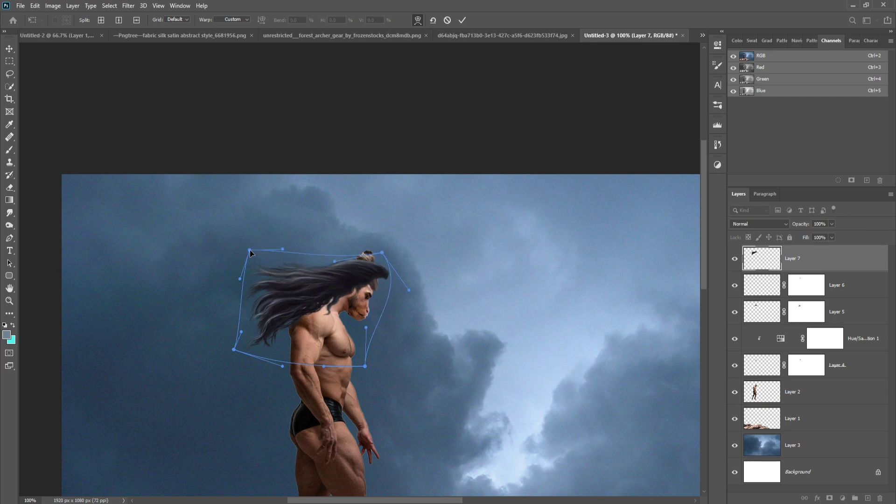
left_click(843, 498)
- Mask the hair edge around the bun, then pick a soft round brush at 31%
key("b")
key("ctrl+plus")
key("ctrl+plus")
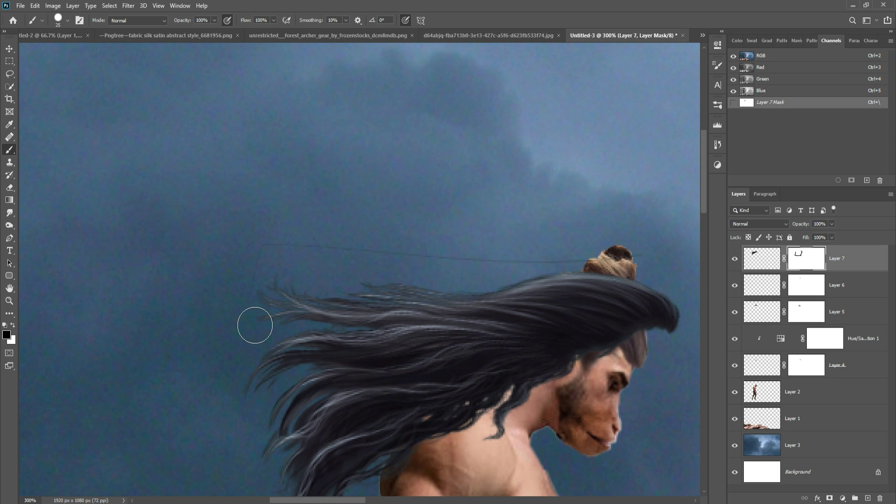
left_click_drag(438, 250, 489, 205)
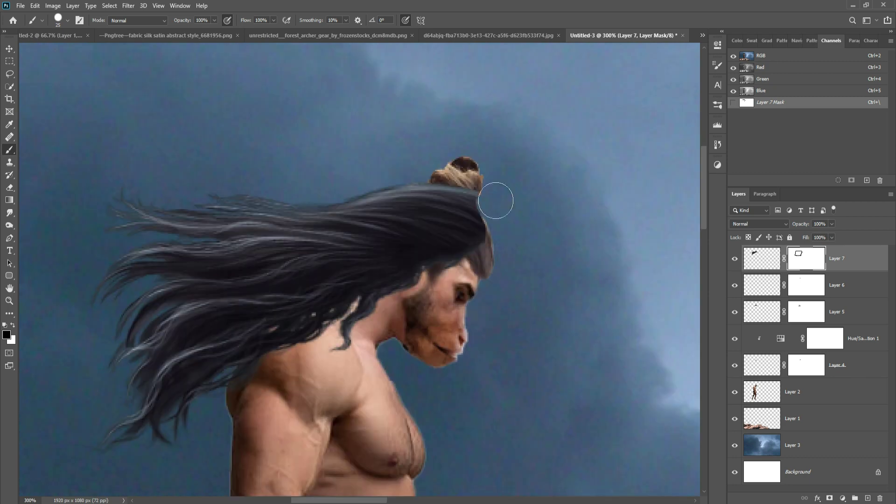
left_click(67, 20)
double_click(70, 140)
key("3")
key("1")
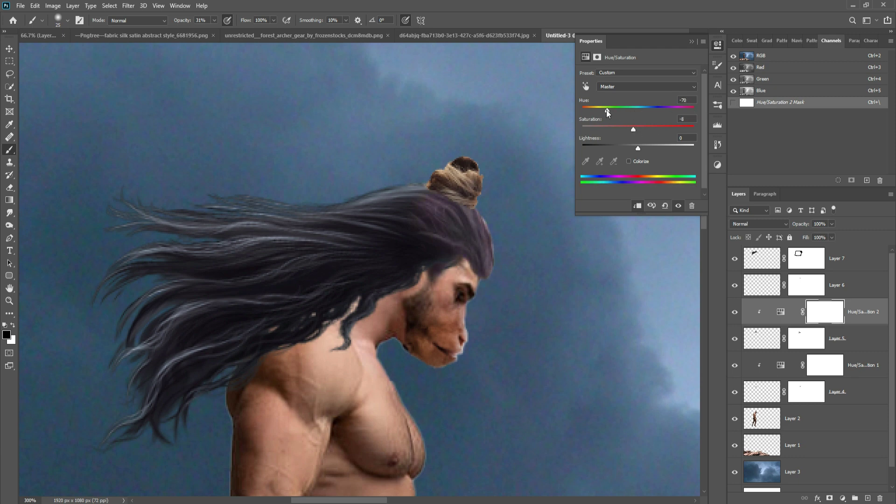
- Remove the purple tint from the hair, and desaturate the bun with a clipped Hue/Saturation on Layer 6
left_click_drag(607, 110, 621, 147)
key("v")
key("alt+bracketright")
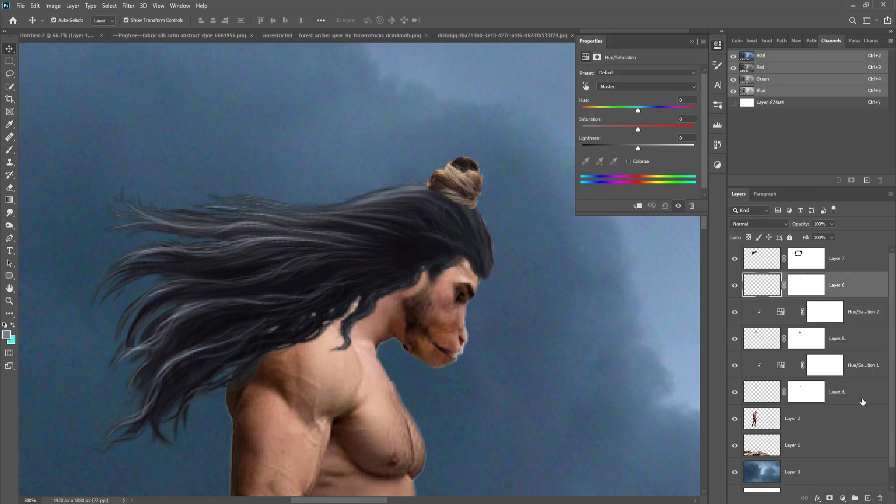
key("ctrl+u")
left_click_drag(619, 130, 603, 151)
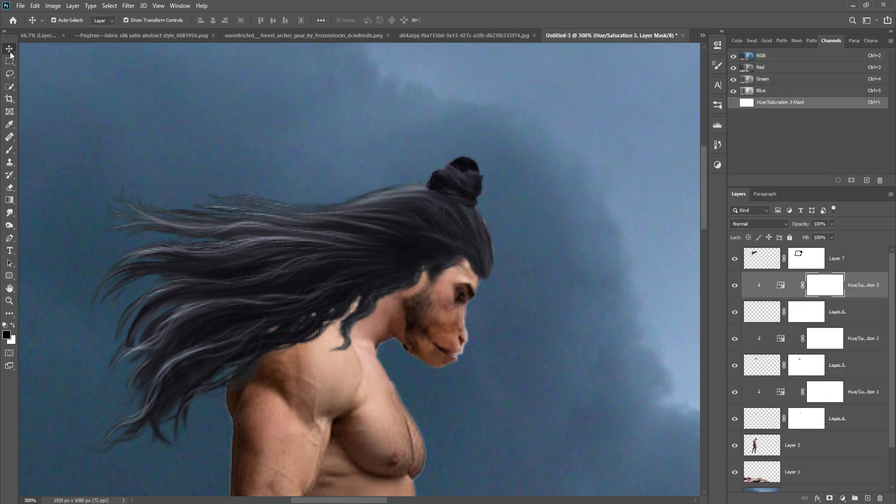
- Rotate the hair copy down over the shoulder and mask it away from the shoulder and chest
left_click_drag(436, 232, 427, 303)
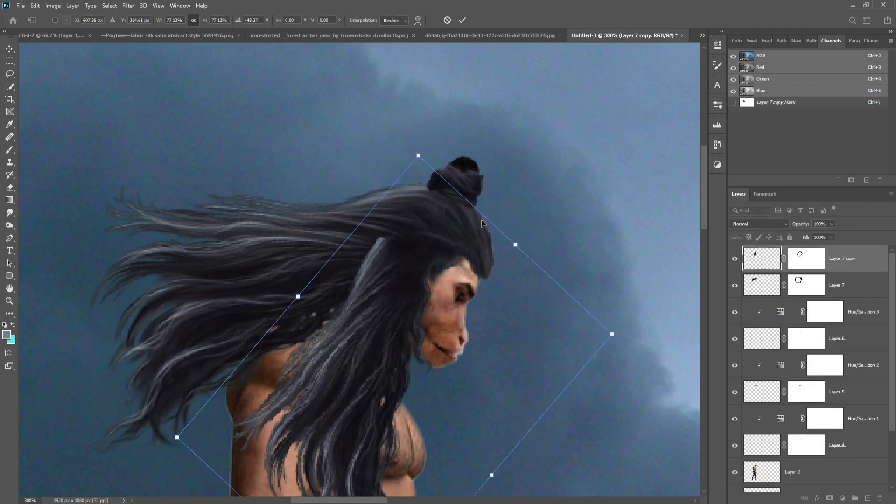
key("Return")
key("b")
left_click(7, 334)
left_click(829, 288)
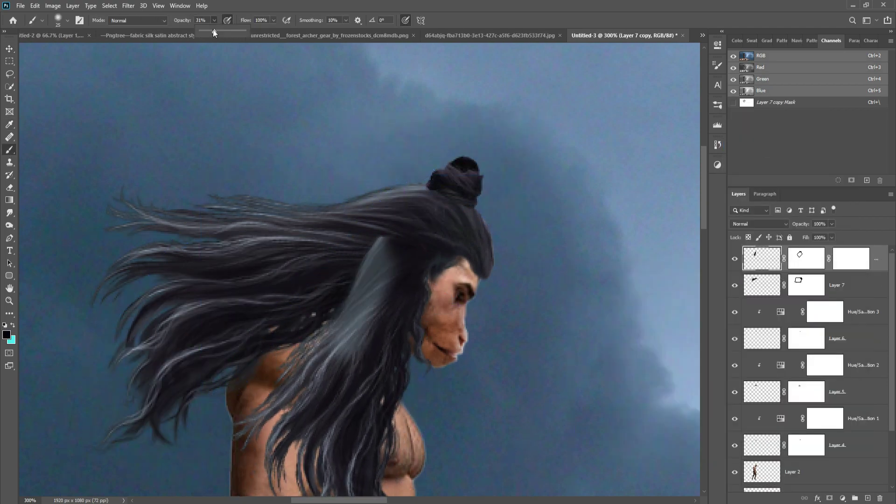
key("0")
left_click_drag(355, 242, 327, 336)
key("ctrl+z")
key("ctrl+shift+z")
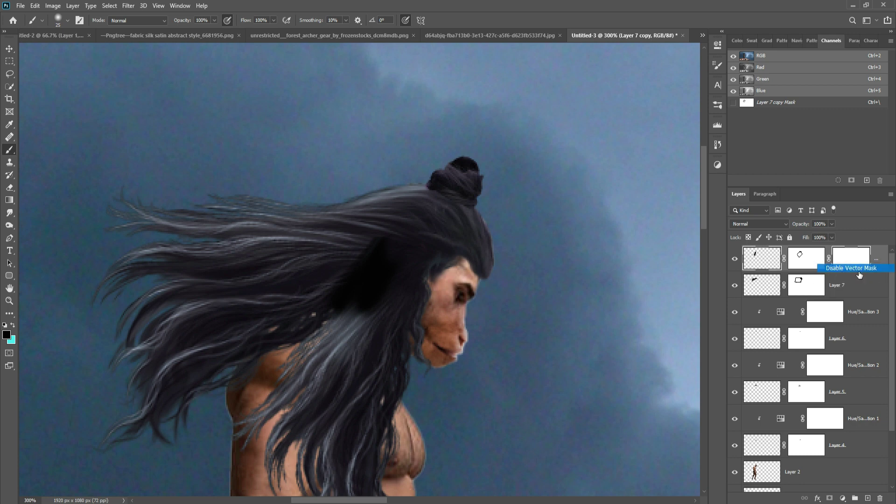
left_click(819, 264)
mouse_move(401, 269)
left_mouse_down()
mouse_move(316, 410)
mouse_move(415, 368)
left_mouse_up()
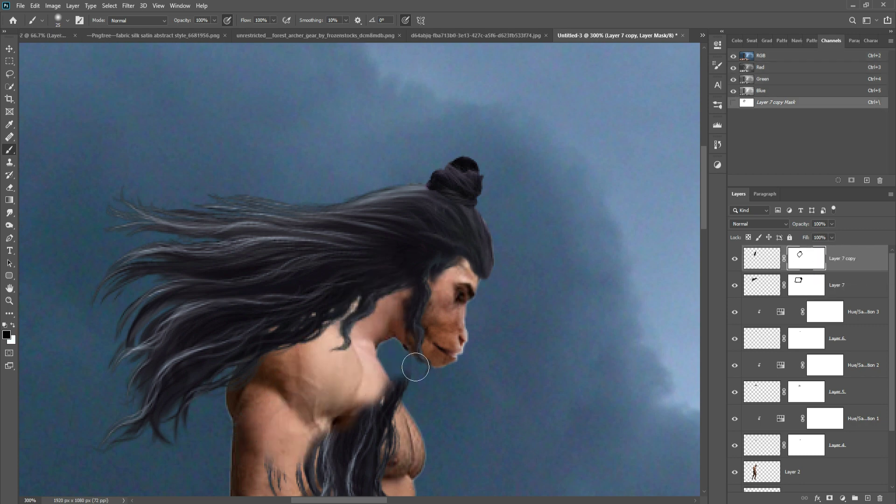
- Rotate the hair copy again, duplicate it as Layer 7 copy 2, and fit the image in view
scroll(415, 392, "down", 3)
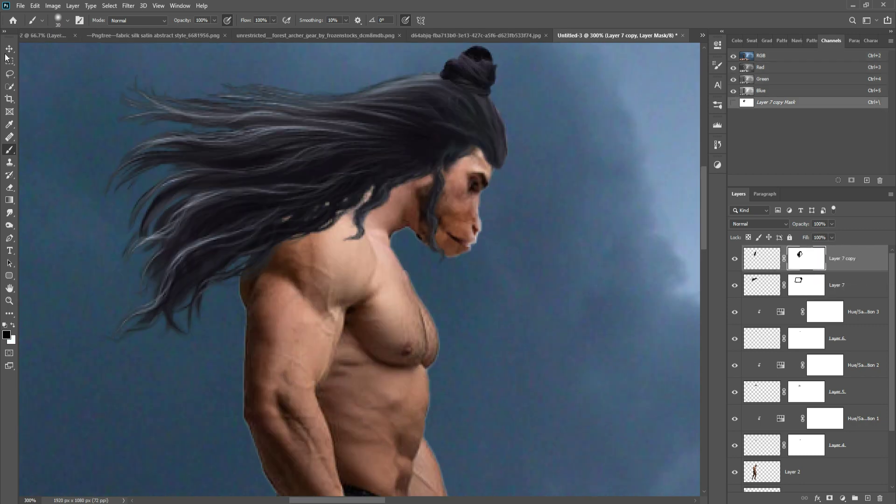
key("ctrl+t")
left_click_drag(567, 65, 602, 110)
left_click(463, 20)
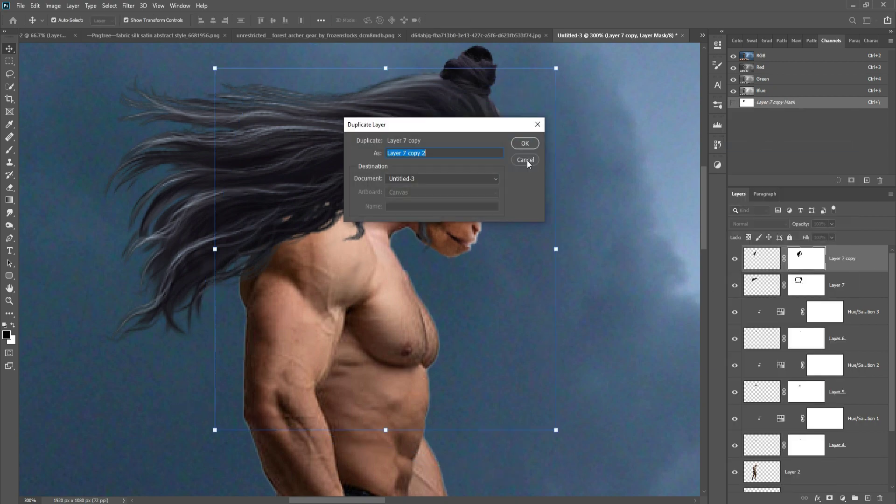
key("Return")
key("v")
key("ctrl+0")
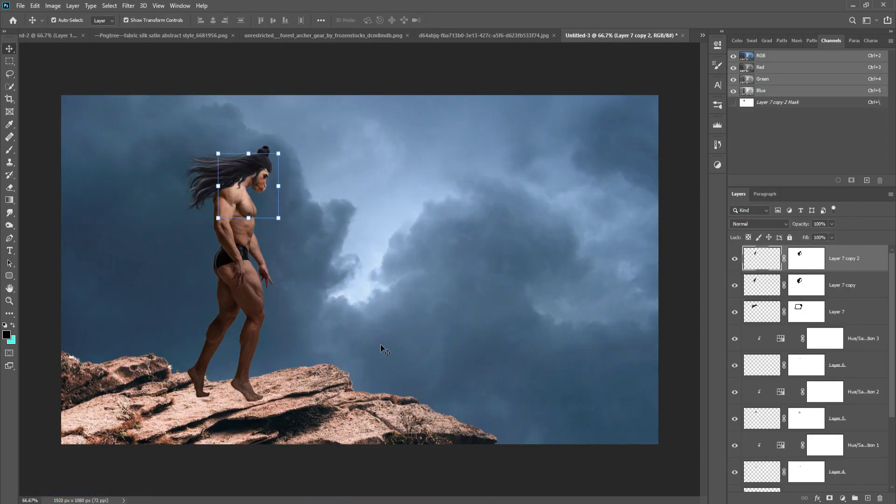
- Select Layer 2, zoom in on the legs, and lasso the upper part of the red trousers
left_click(189, 294)
scroll(366, 284, "up", 3)
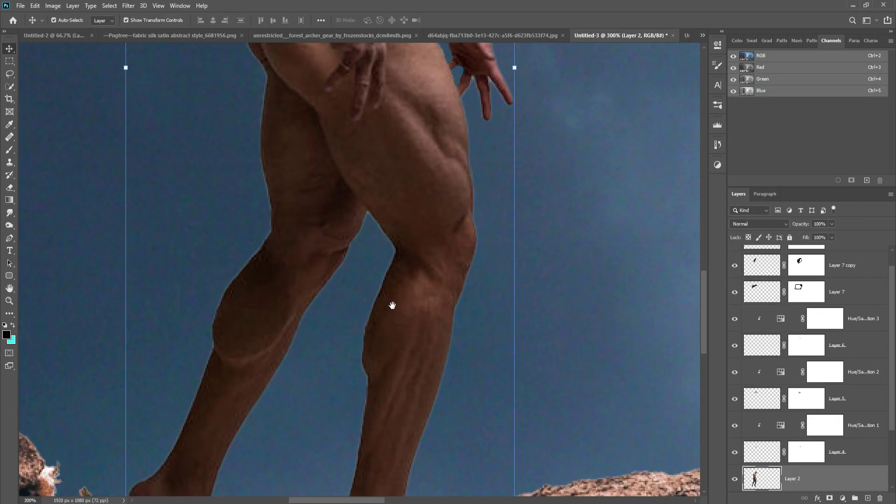
key("l")
left_click_drag(366, 284, 397, 317)
scroll(398, 327, "up", 1)
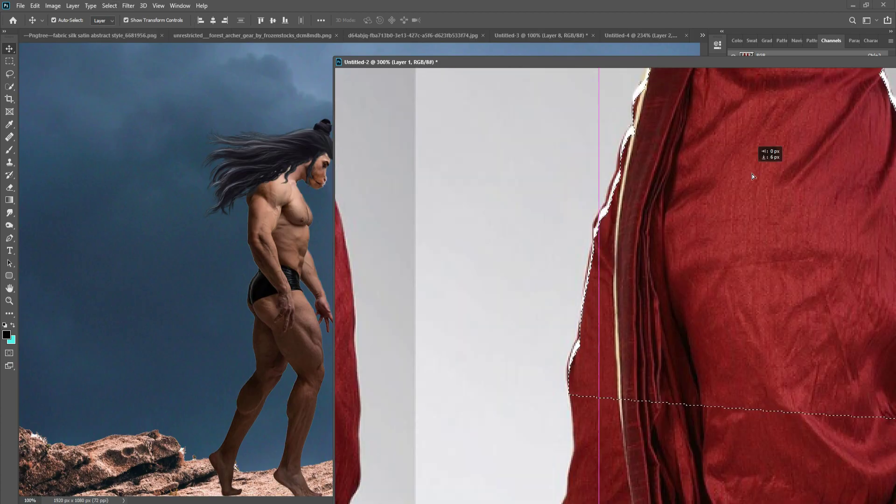
- Bring the red cloth into the warrior scene, scale it to about 60%, and place it on the hips
left_click_drag(795, 203, 503, 354)
key("ctrl+t")
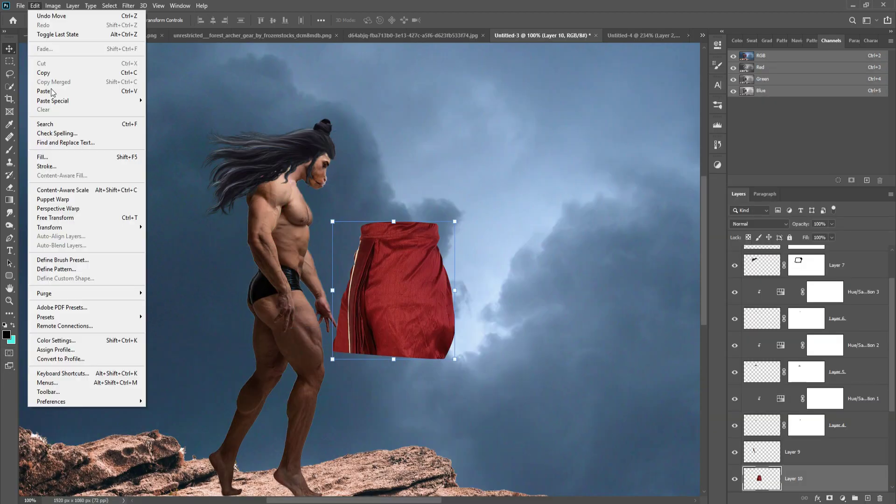
left_click_drag(455, 222, 406, 276)
left_click_drag(386, 301, 301, 298)
- Warp the cloth so its top lifts and its bottom edge bends around the hips
left_click(35, 6)
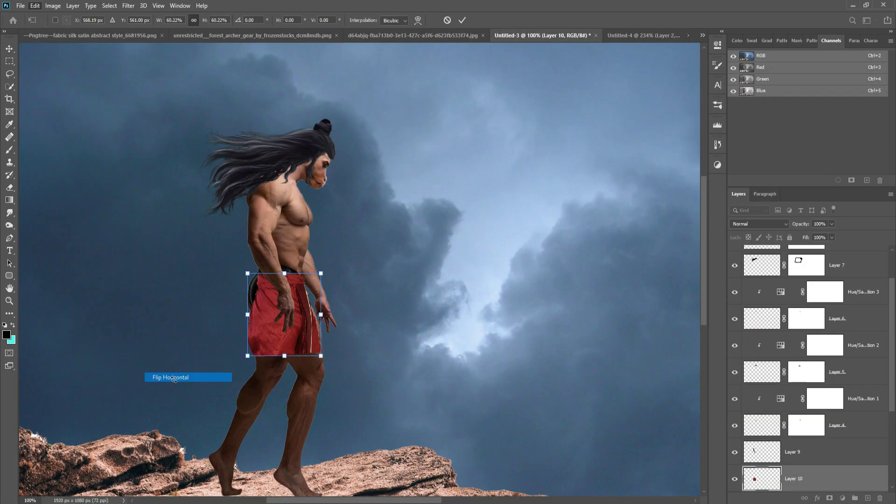
left_click(168, 291)
left_click_drag(269, 280, 271, 266)
left_click_drag(322, 356, 324, 339)
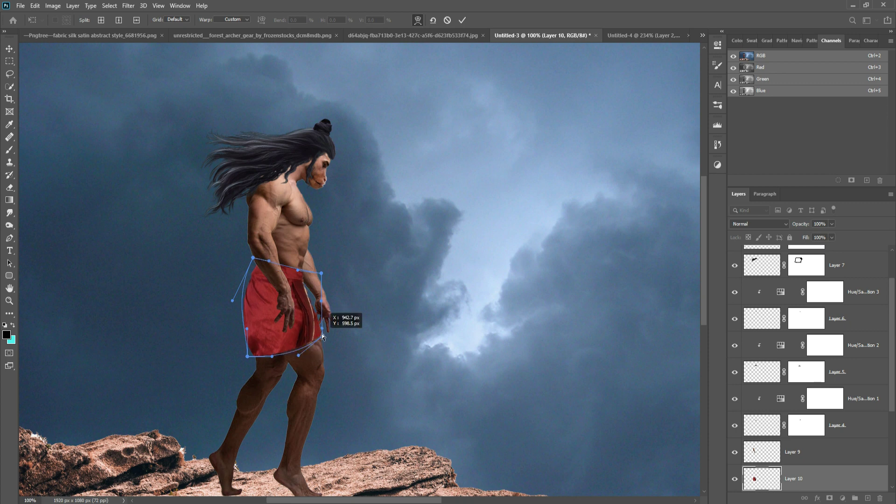
left_click_drag(247, 356, 246, 347)
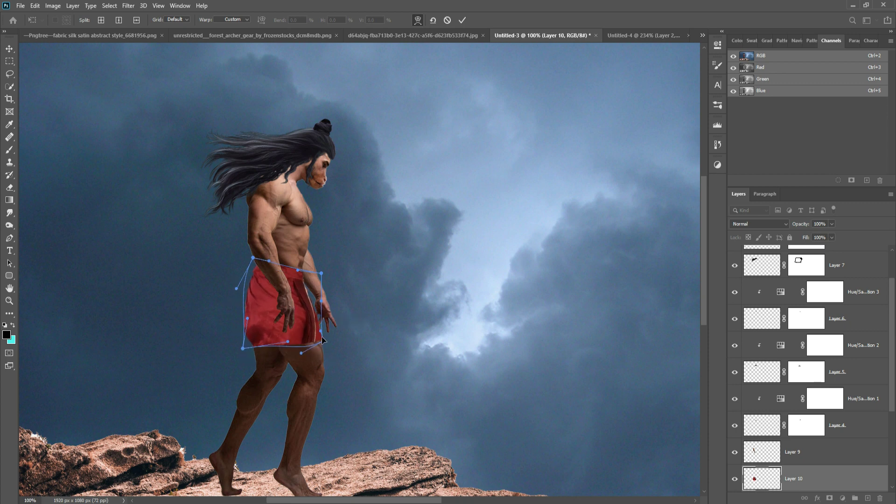
key("Return")
- Mask the cloth layer and add a new layer clipped to the cloth for painting
left_click(830, 498)
key("b")
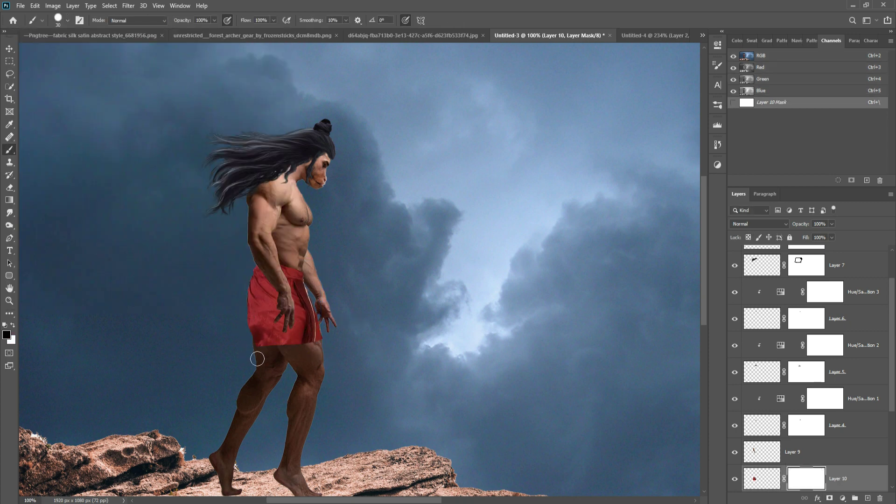
key("v")
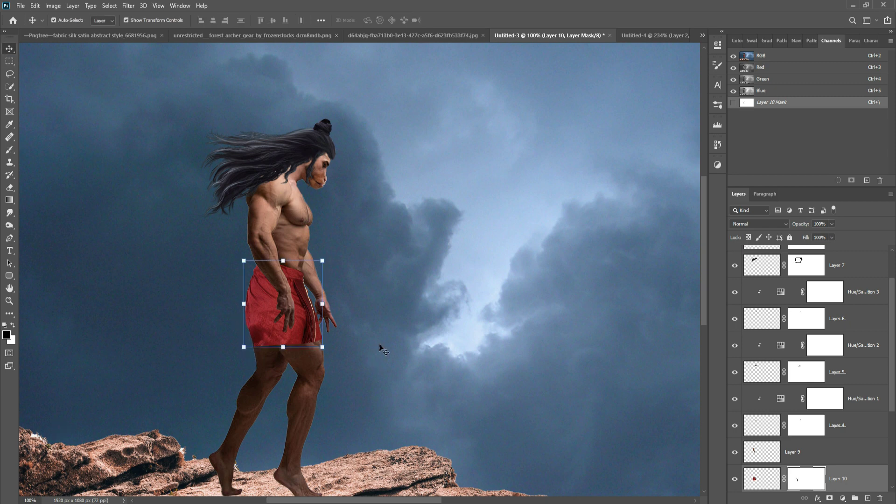
right_click(867, 474)
left_click(878, 227)
key("b")
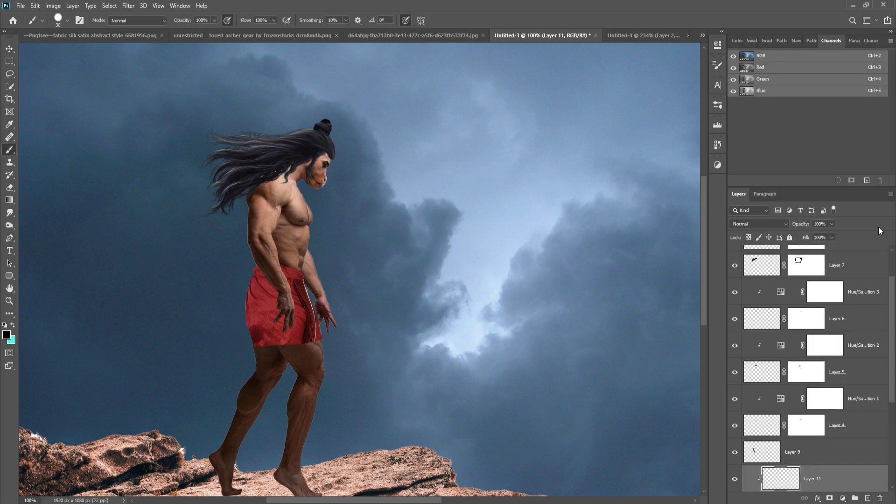
scroll(828, 403, "down", 3)
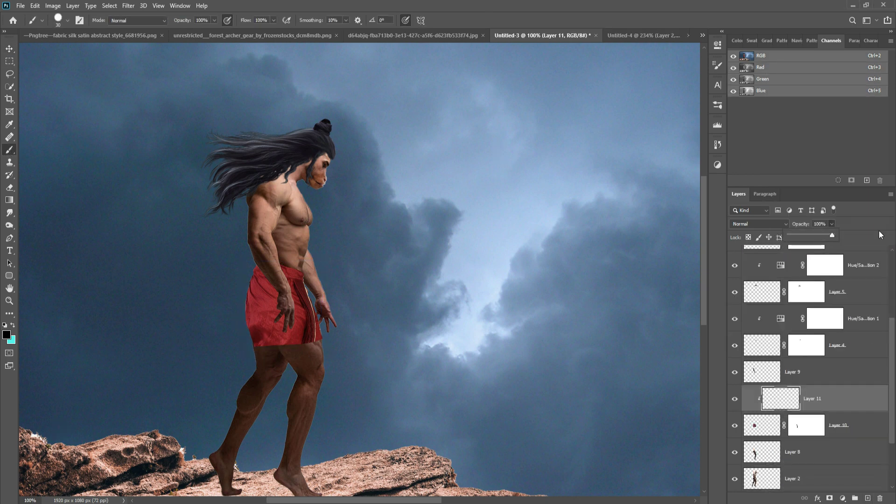
- Make cloth Layer 10 semi-transparent to reveal the legs underneath
left_click(839, 425)
left_click_drag(832, 235, 811, 235)
key("v")
left_click(12, 74)
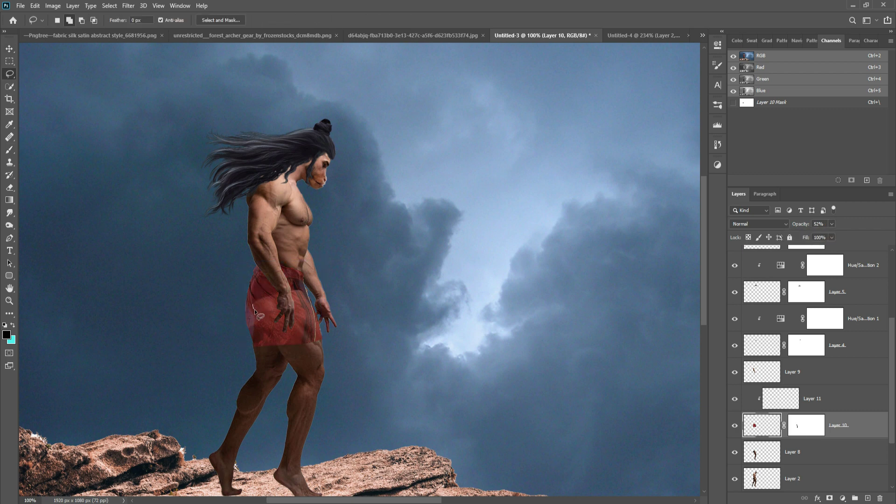
- Copy a selected cloth piece to its own layer and position it on the shorts
key("ctrl+j")
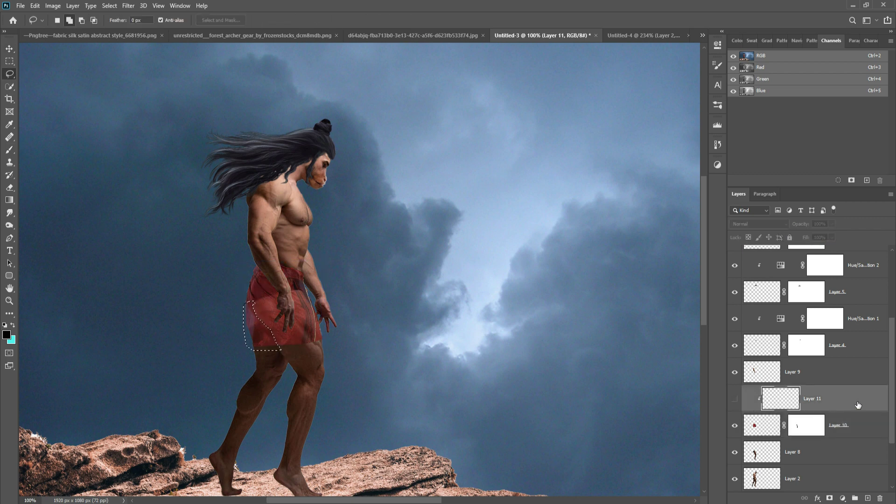
left_click_drag(280, 308, 364, 271)
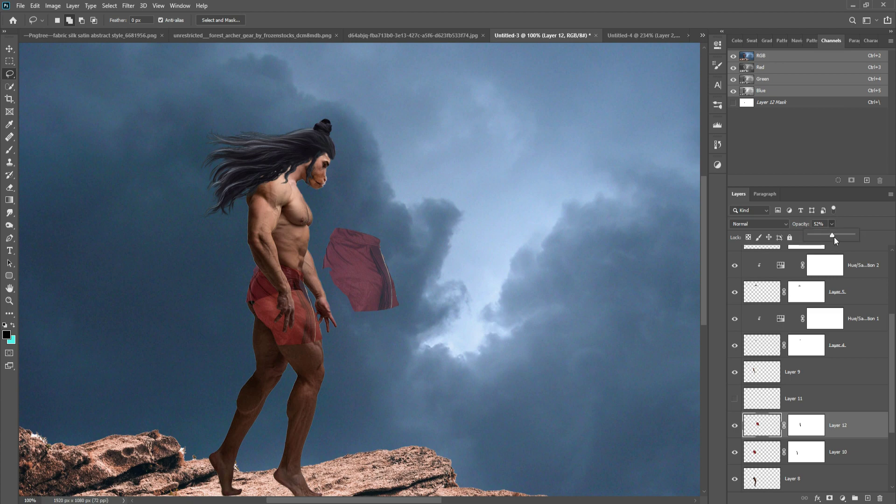
key("Escape")
key("v")
key("ctrl+z")
key("ctrl+z")
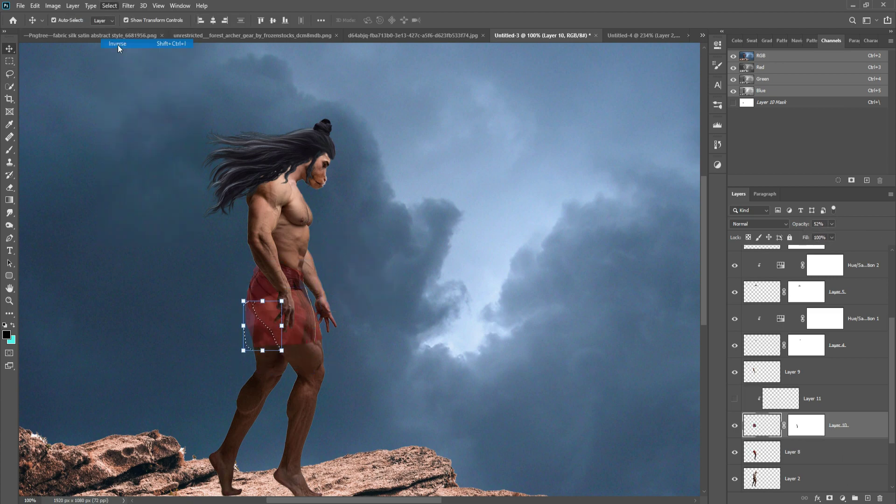
key("Escape")
key("ctrl+shift+z")
key("ctrl+shift+z")
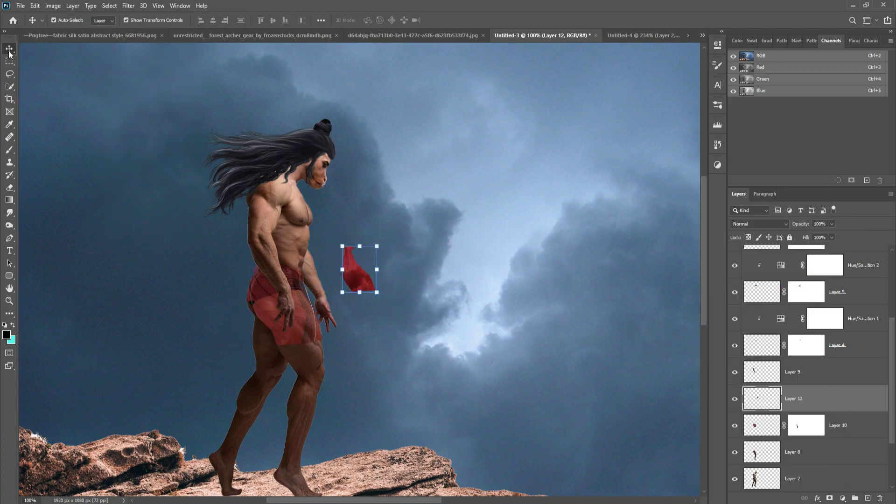
key("ctrl+z")
key("ctrl+z")
key("ctrl+shift+z")
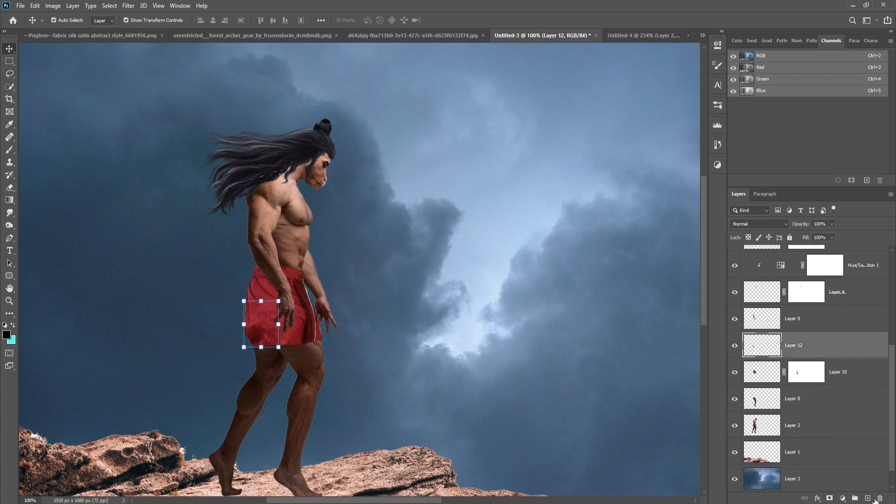
- Add a new layer clipped to the cloth piece, then switch to the fabric image document
left_click(869, 498)
key("b")
key("ctrl+alt+g")
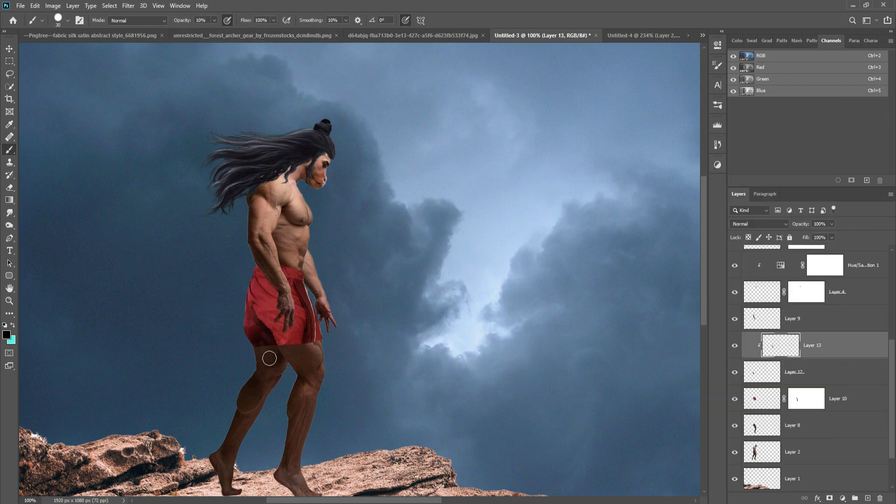
key("v")
left_click(703, 35)
left_click(645, 60)
- Copy the sash from the man-in-red photo, rotate it upright over the waist, and warp it around the thigh
left_click(703, 35)
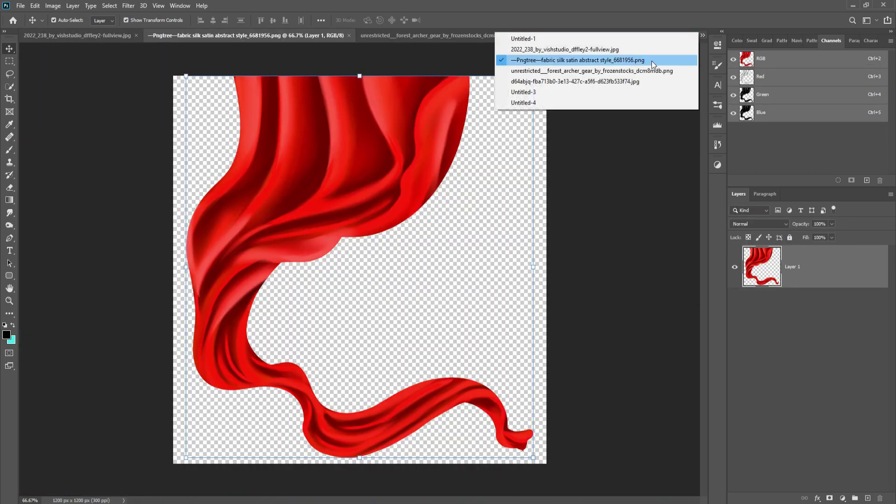
left_click(649, 49)
key("w")
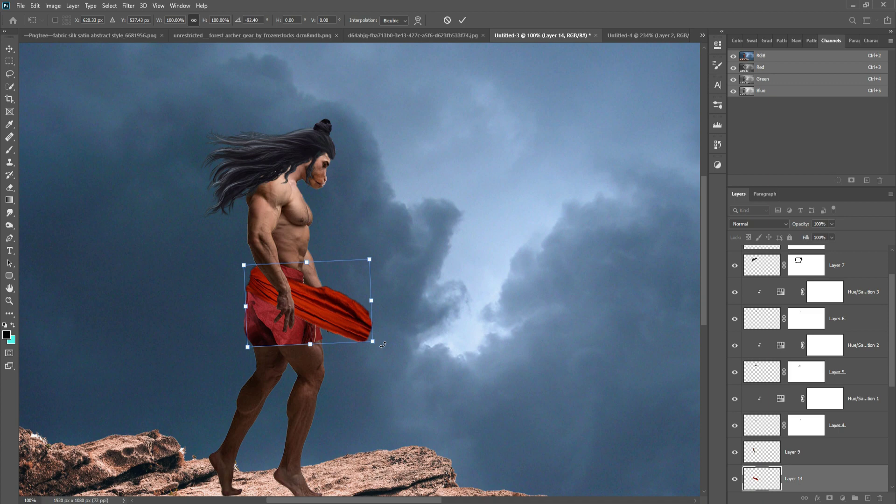
left_click_drag(383, 344, 329, 284)
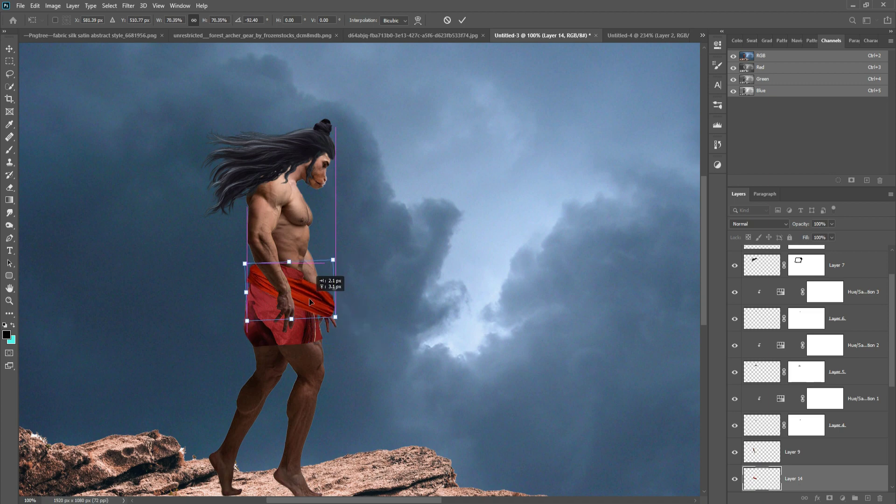
left_click(35, 5)
left_click(168, 288)
left_click_drag(301, 345, 305, 348)
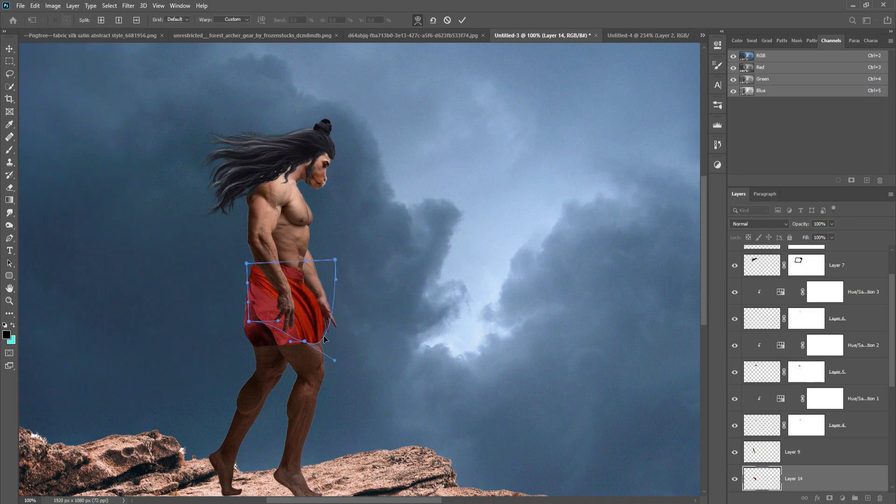
key("Return")
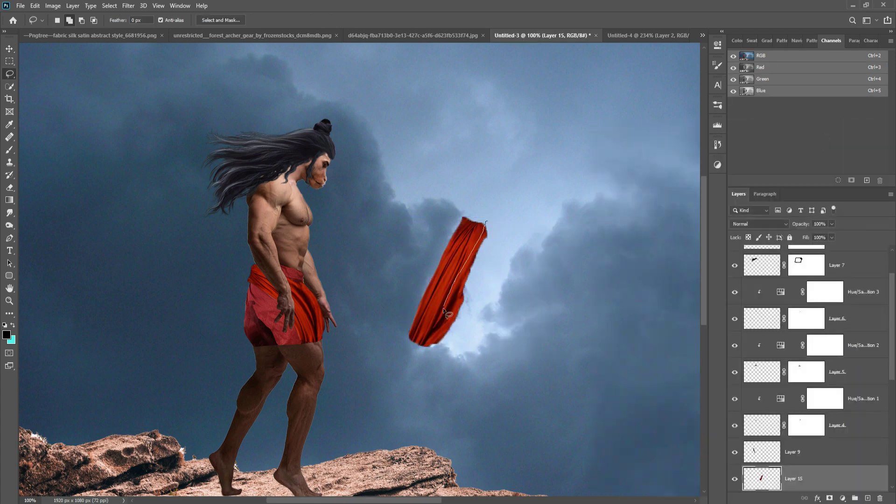
- Delete the unwanted part of the cloth and rotate the remaining piece upright onto the waist
key("Delete")
key("ctrl+d")
key("ctrl+t")
left_click_drag(467, 292, 310, 366)
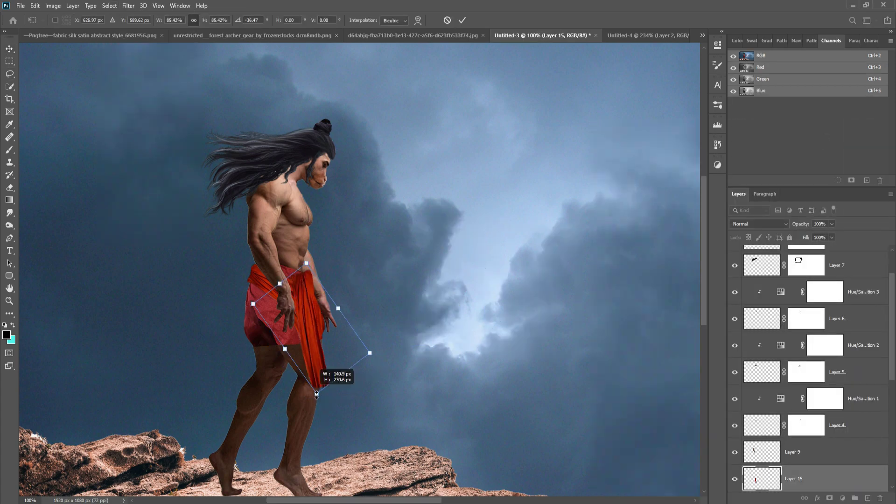
key("Return")
- Warp the cloth piece, curving its top corner inward and stretching its hem over the thigh
left_click(35, 5)
left_click(169, 293)
left_click_drag(324, 267, 303, 277)
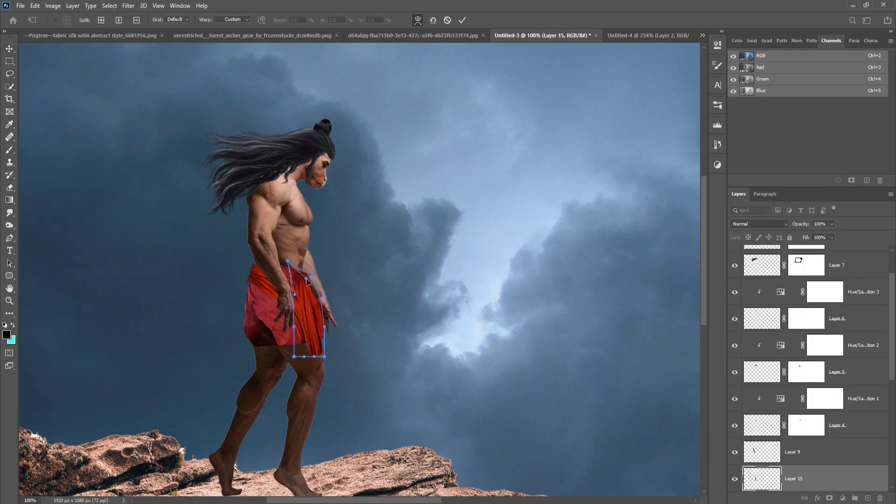
left_click_drag(318, 326, 334, 356)
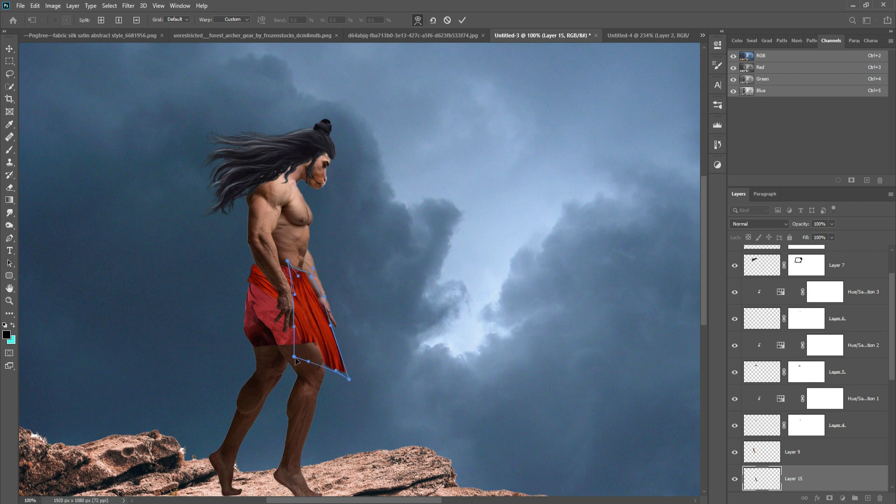
key("Return")
- Add clipped shading layers above the new cloth, Layer 9, and Layer 15
key("ctrl+shift+alt+n")
key("ctrl+alt+g")
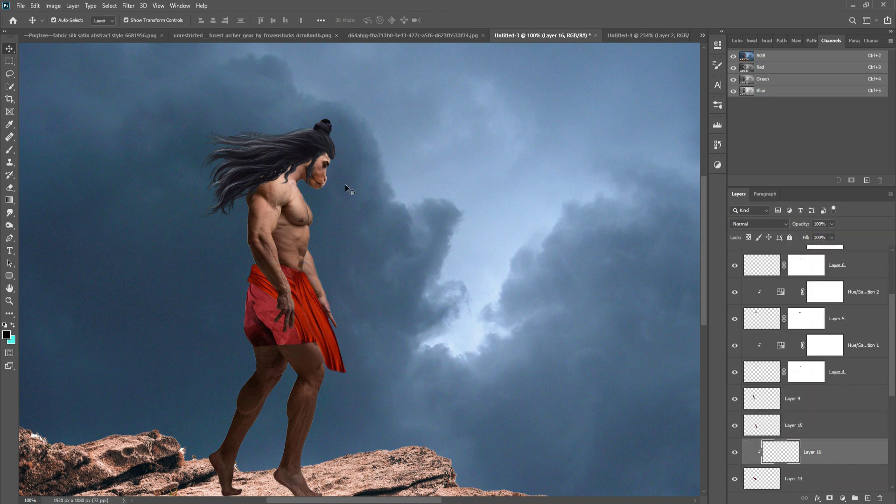
key("b")
left_click(818, 408)
key("ctrl+shift+alt+n")
key("ctrl+alt+g")
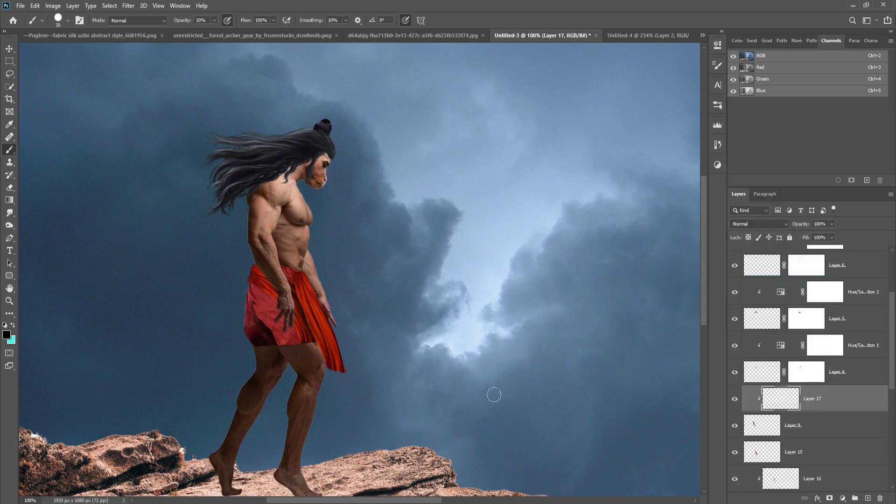
left_click(836, 449)
key("ctrl+shift+alt+n")
key("ctrl+alt+g")
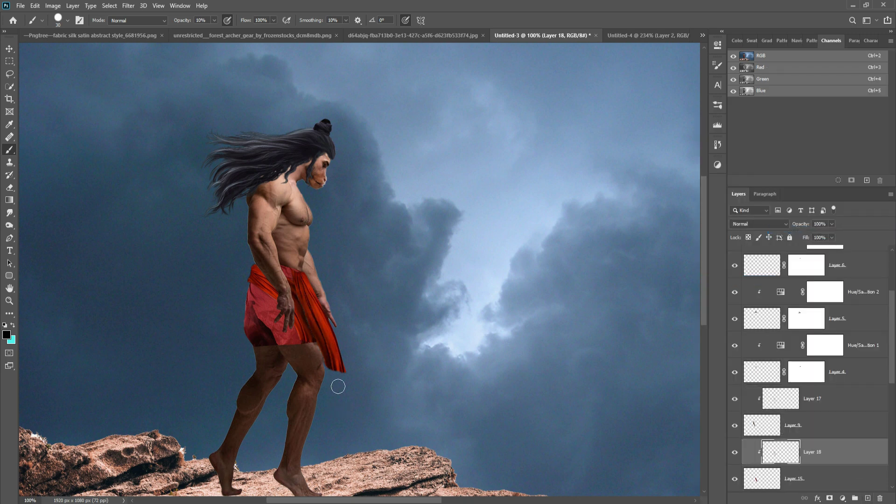
- Paste another cloth piece, shrink it onto the hip, and move its layer higher in the stack
key("v")
key("alt+Tab")
key("alt+Tab")
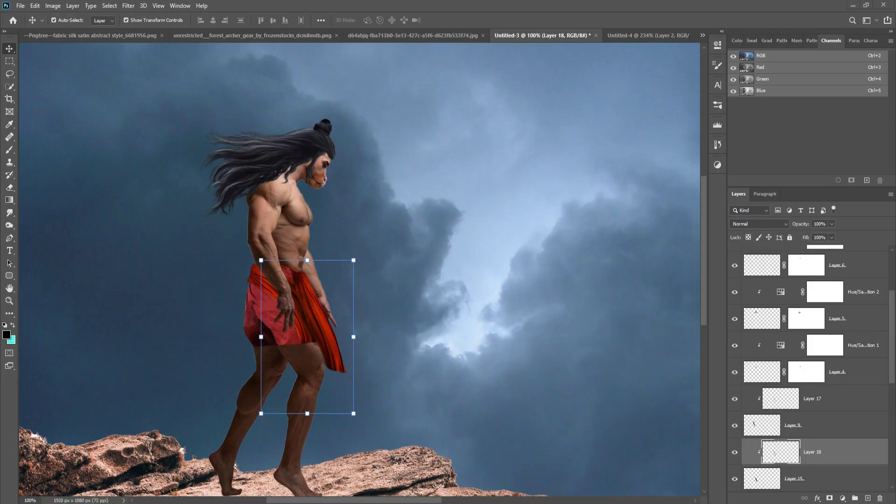
key("ctrl+v")
left_click_drag(491, 302, 301, 343)
left_click_drag(373, 359, 326, 350)
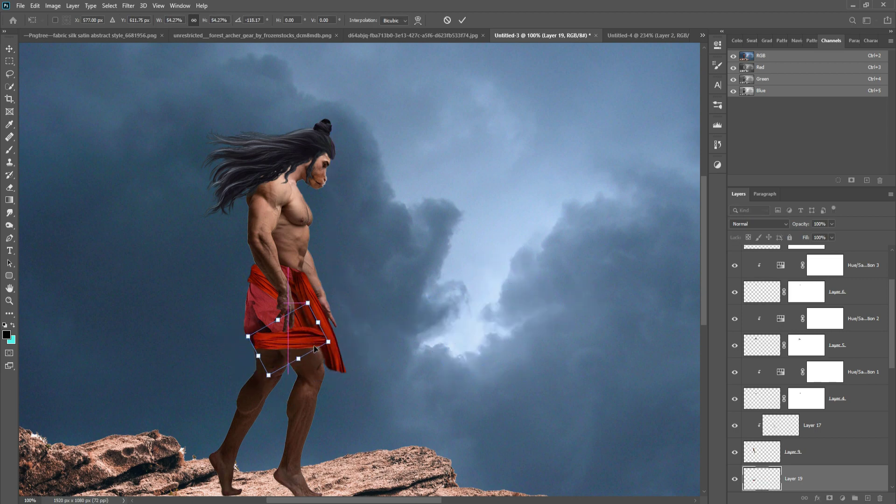
key("Return")
left_click(35, 6)
left_click(55, 218)
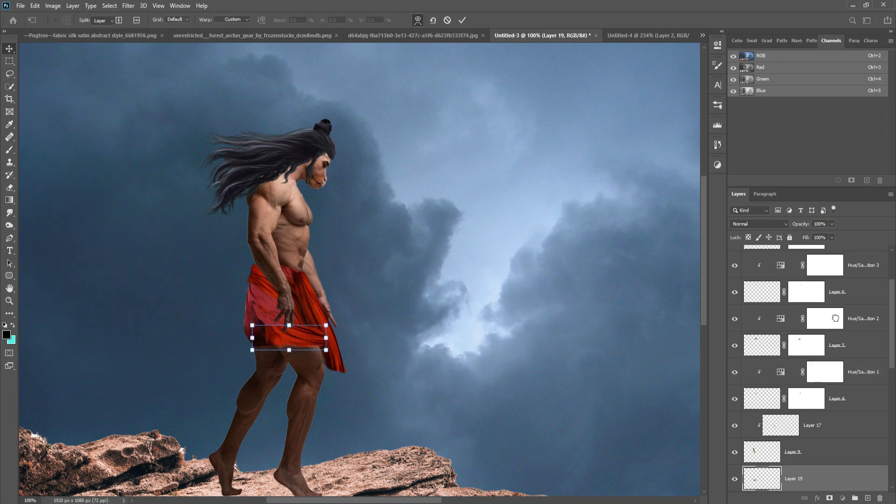
left_click_drag(762, 478, 793, 306)
- Warp that cloth piece, move Layer 19 between Layer 9 and Layer 18, and outline its lower edge
left_click(35, 6)
left_click(168, 274)
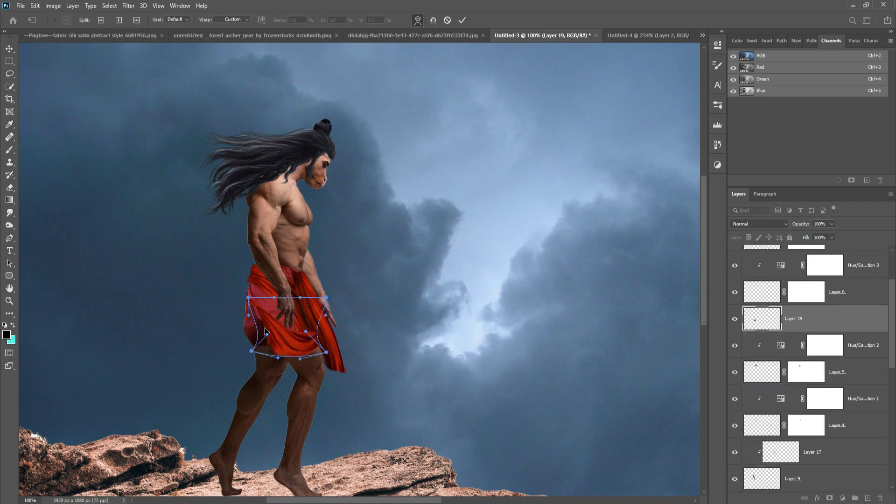
key("Return")
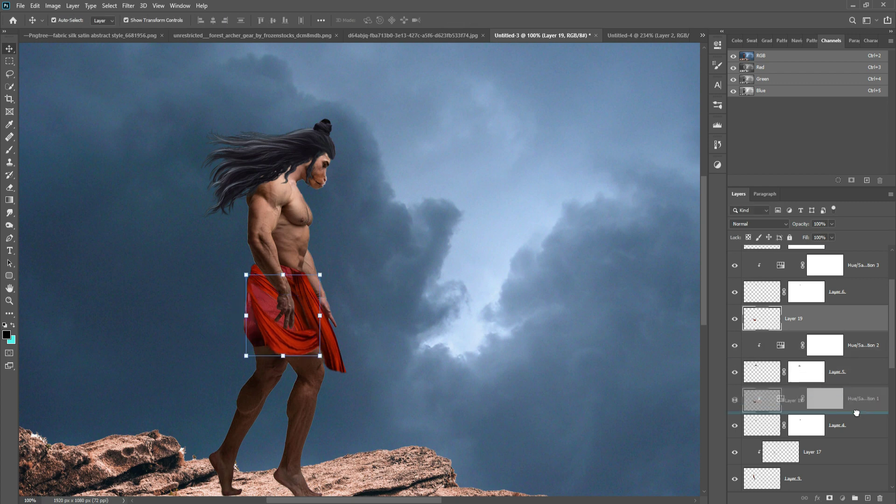
left_click_drag(794, 318, 818, 404)
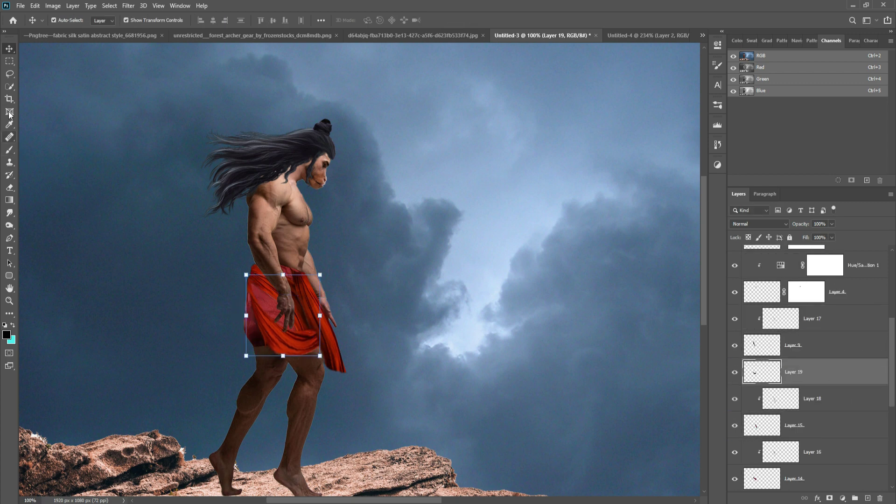
key("l")
left_click_drag(259, 330, 280, 353)
key("v")
- Add clipped shading layers above the cloth and Layer 8, and pick a soft brush
key("ctrl+shift+alt+n")
key("ctrl+alt+g")
key("b")
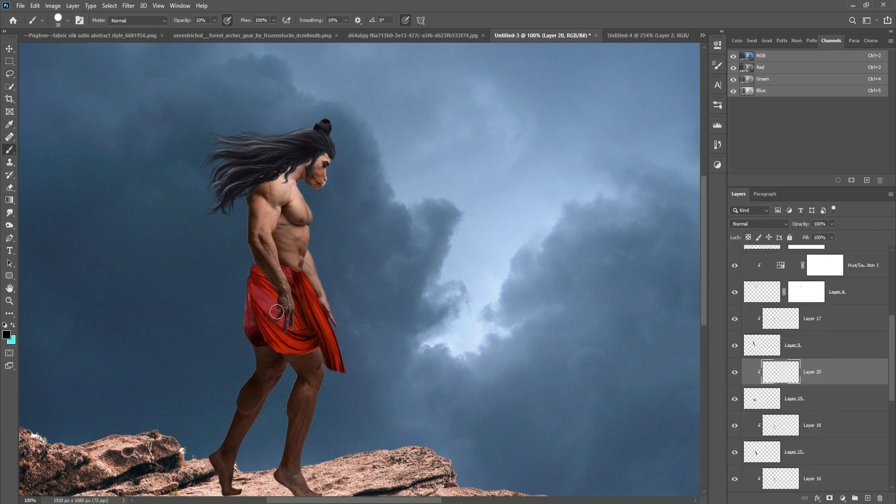
scroll(813, 373, "down", 5)
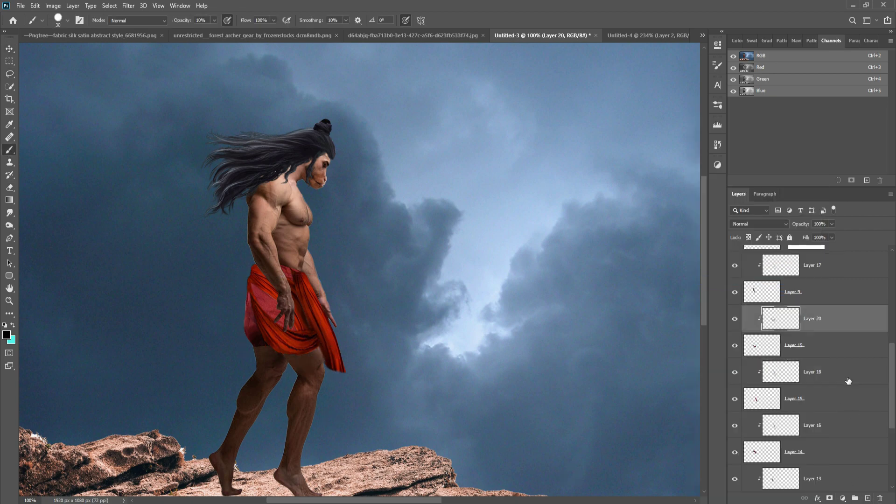
left_click(794, 452)
key("ctrl+shift+alt+n")
key("ctrl+alt+g")
left_click(68, 20)
double_click(127, 169)
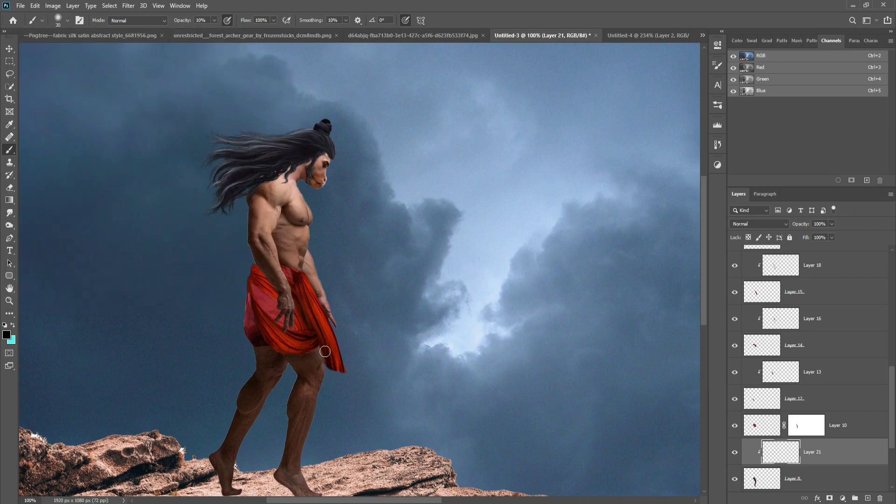
- Add a white mask to Layer 21 and reshape the pasted cloth piece with a transform
key("alt+l")
key("m")
key("r")
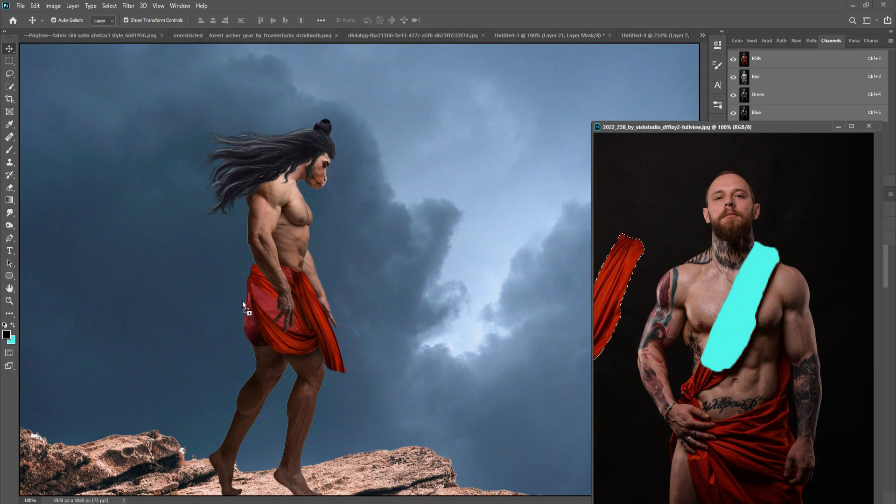
right_click(257, 293)
left_click(275, 362)
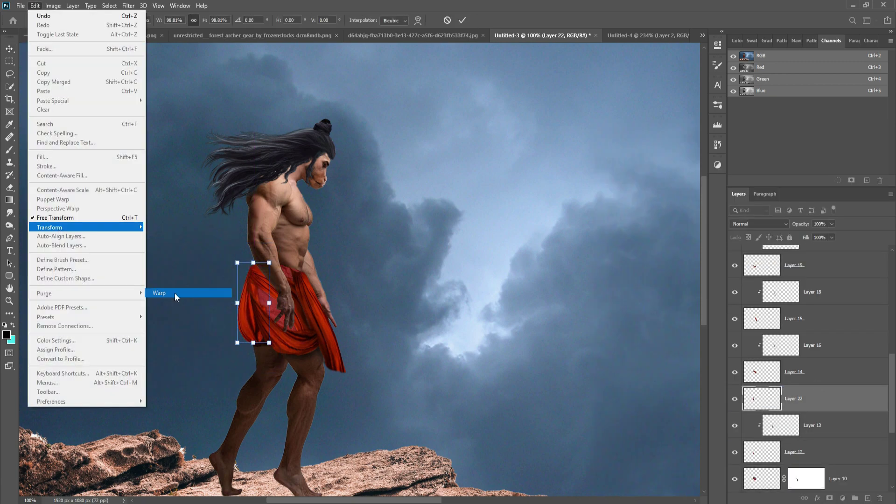
left_click(175, 293)
key("Escape")
key("ctrl+t")
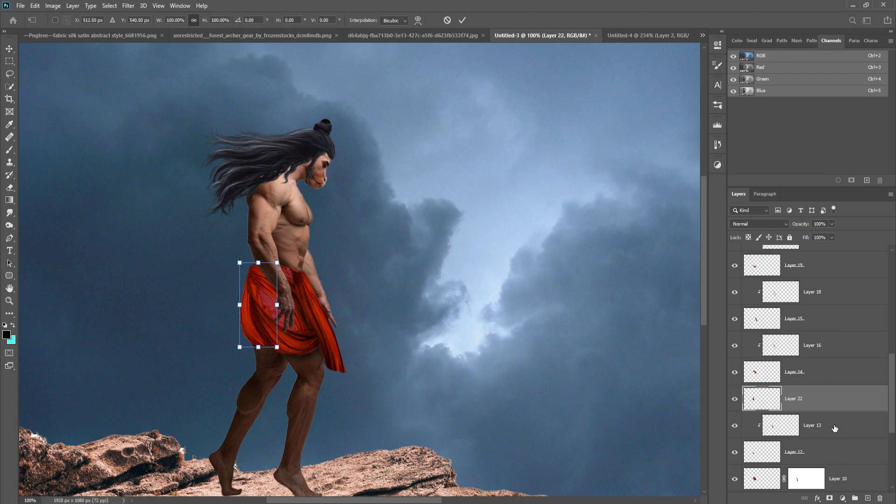
key("Return")
- Add a clipped shading layer to the cloth and paste the tail image into the composite
key("ctrl+shift+alt+n")
key("ctrl+alt+g")
key("b")
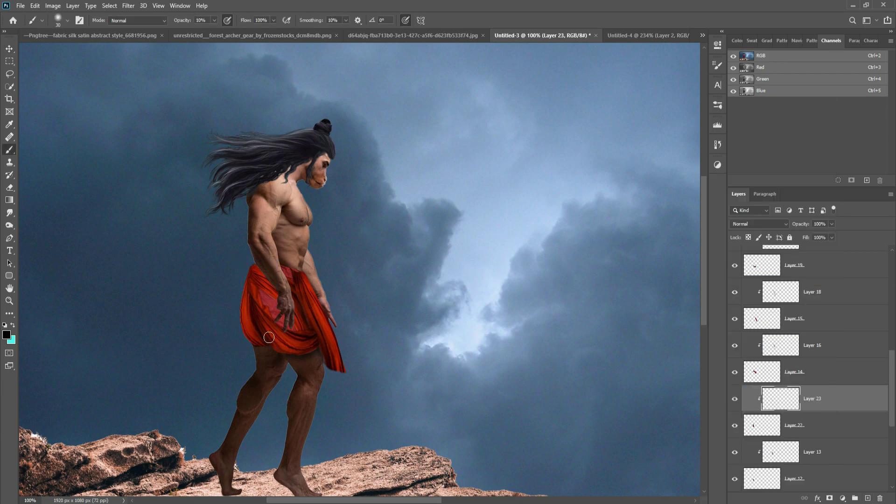
key("ctrl+v")
- Move the tail behind the warrior's back, enlarge it about 25%, and add a clipped Curves adjustment and shading layer
mouse_move(360, 261)
left_mouse_down()
mouse_move(166, 192)
mouse_move(246, 263)
left_mouse_up()
left_click_drag(182, 139, 175, 99)
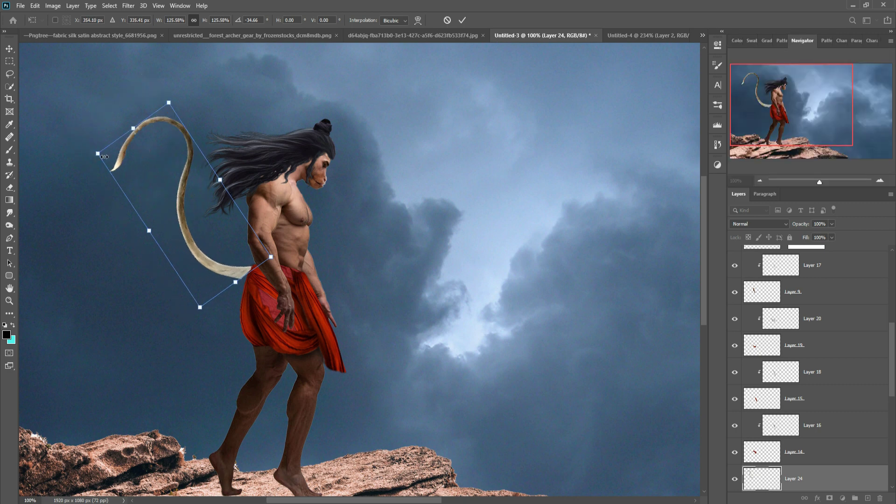
left_click(465, 20)
left_click(842, 498)
left_click(794, 330)
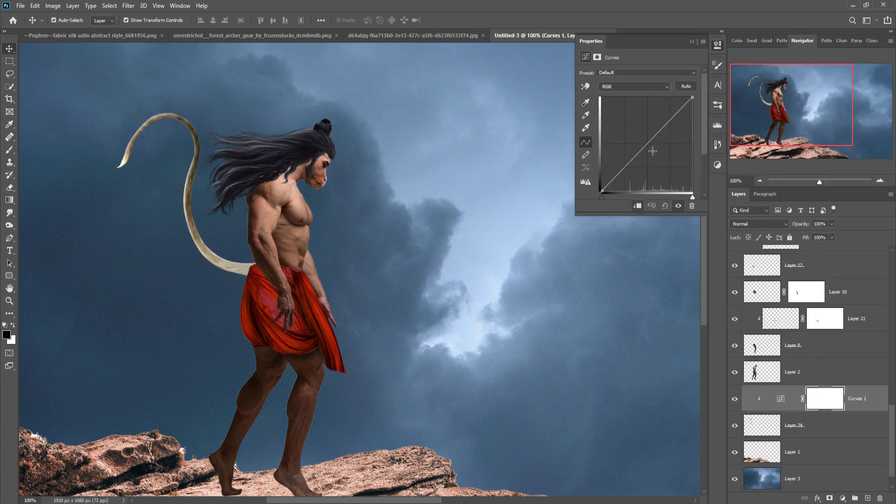
left_click(868, 498, "ctrl")
key("b")
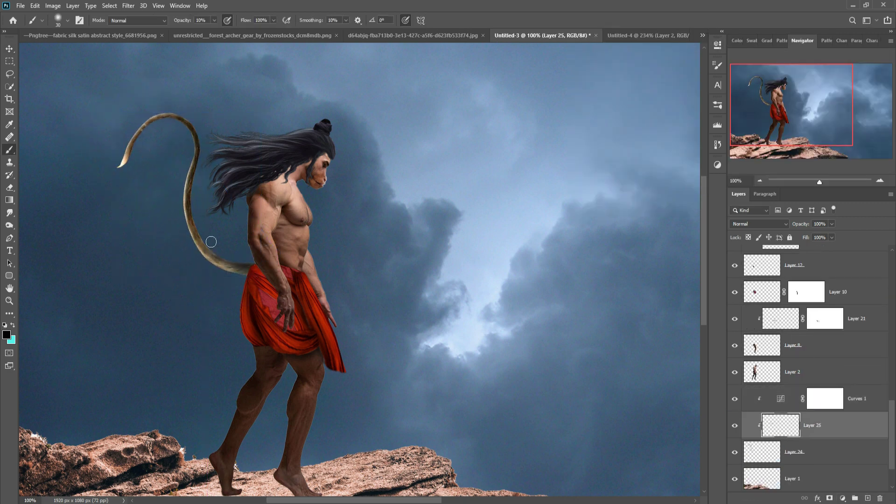
- Zoom in on the tail base to soften its fur edges, then view the whole composite
left_click(9, 212)
scroll(258, 147, "up", 3)
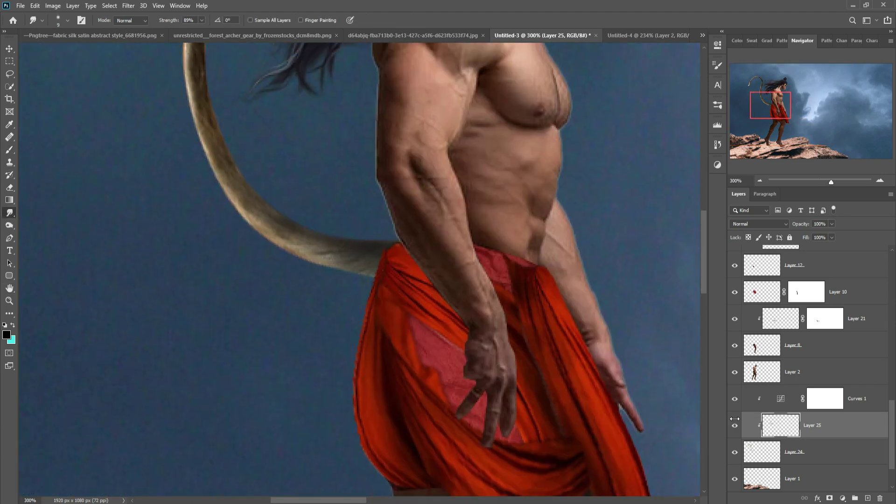
key("alt+bracketleft")
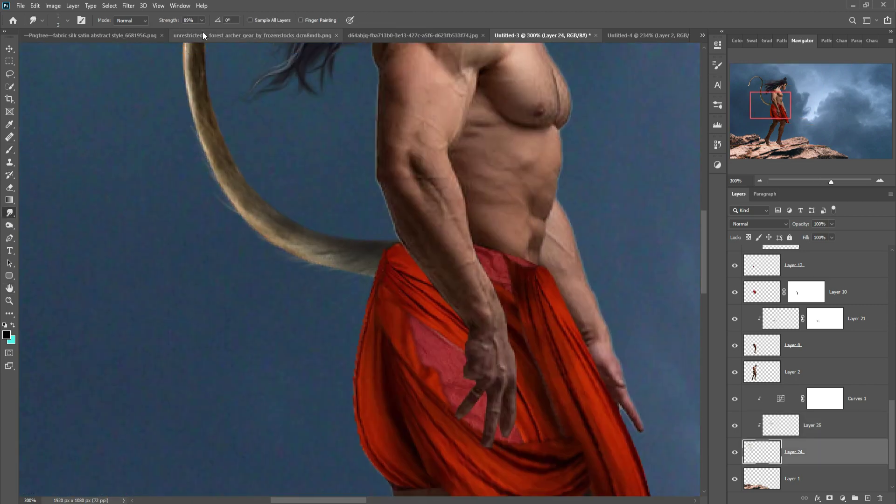
scroll(191, 245, "up", 3)
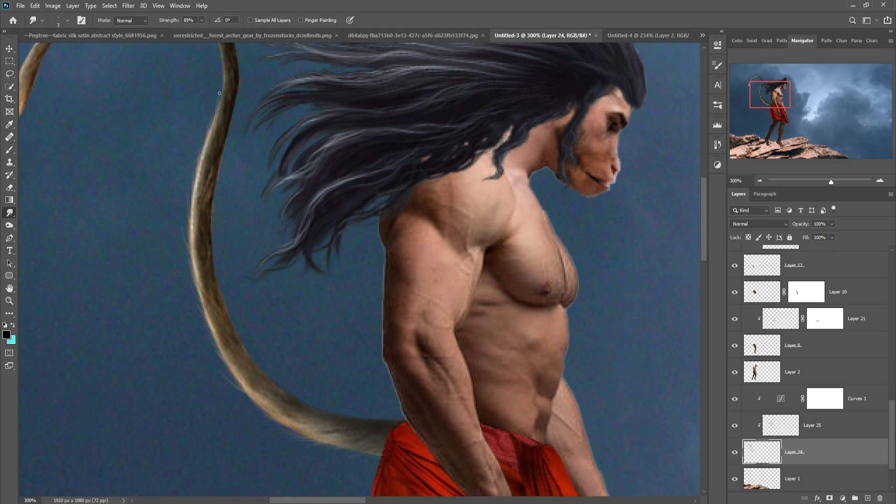
scroll(220, 94, "up", 3)
scroll(235, 137, "left", 2)
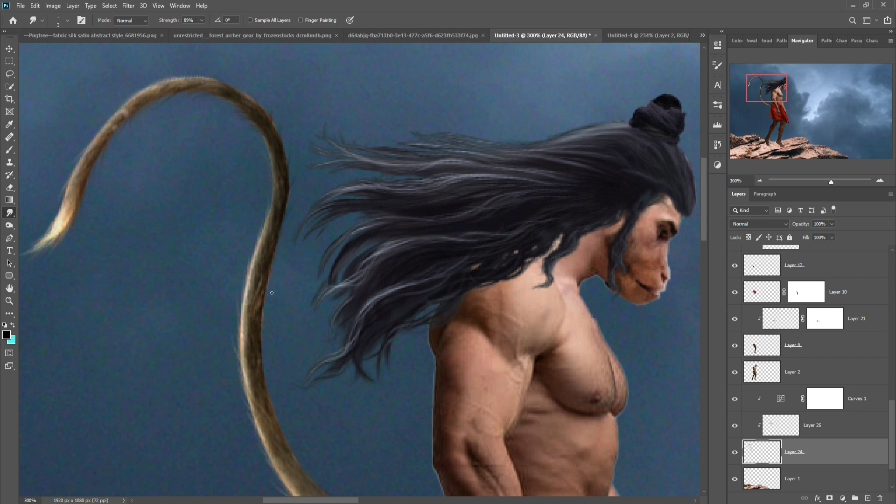
left_click_drag(315, 465, 256, 394)
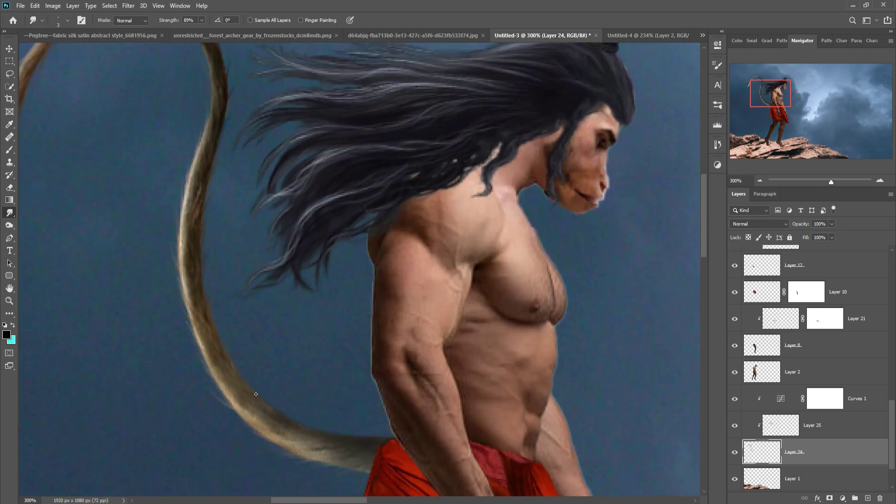
key("v")
key("ctrl+minus")
key("ctrl+minus")
key("ctrl+minus")
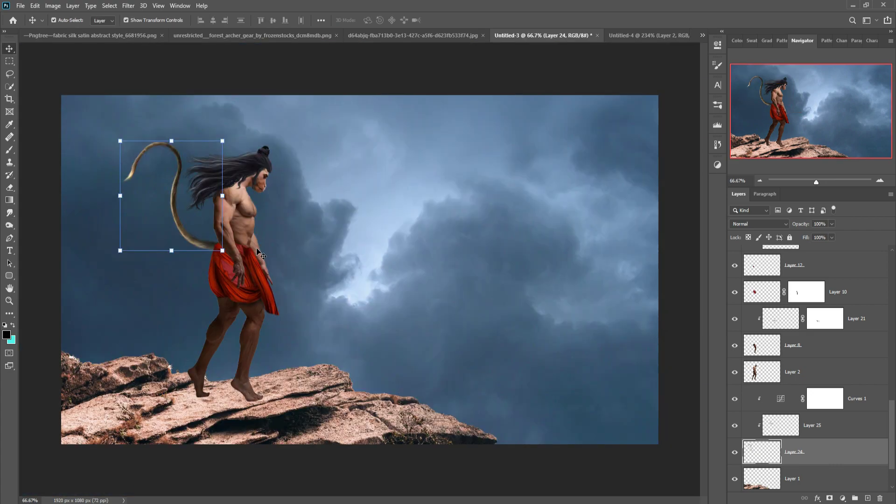
- Add a Hue/Saturation adjustment with Hue -13, clipped to the layer below
left_click(857, 398)
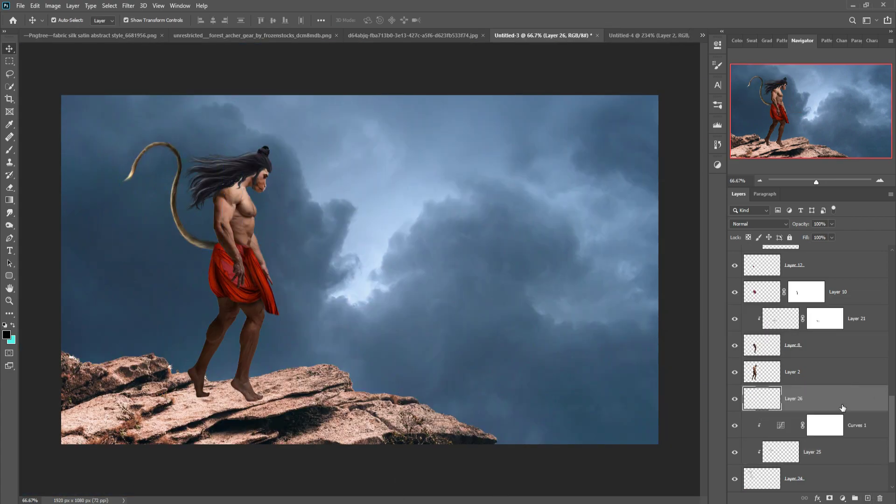
left_click(843, 498)
left_click(803, 360)
left_click(638, 110)
mouse_move(638, 110)
left_mouse_down()
mouse_move(646, 110)
mouse_move(618, 110)
mouse_move(631, 110)
left_mouse_up()
key("ctrl+alt+g")
- Add a clipped painting layer and zoom in on the torso and red cloth
left_click(717, 44)
scroll(812, 350, "up", 5)
left_click(812, 312)
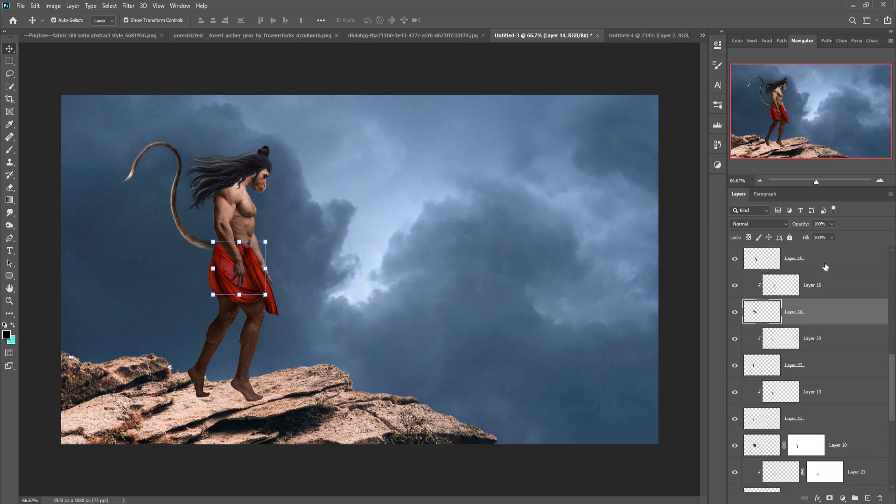
key("ctrl+alt+shift+n")
key("b")
key("ctrl+plus")
key("ctrl+plus")
left_click_drag(112, 278, 452, 320)
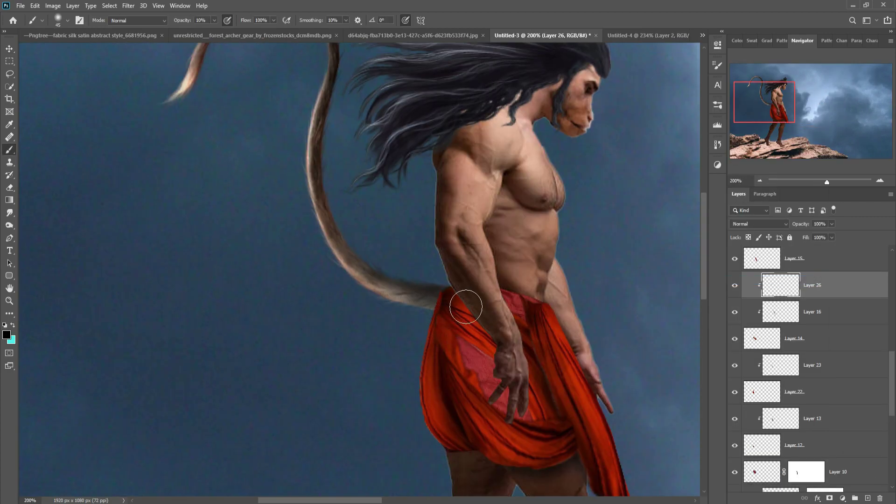
- Add a clipped shading layer over the red cloth, painting at 10% opacity
key("v")
left_click(432, 348)
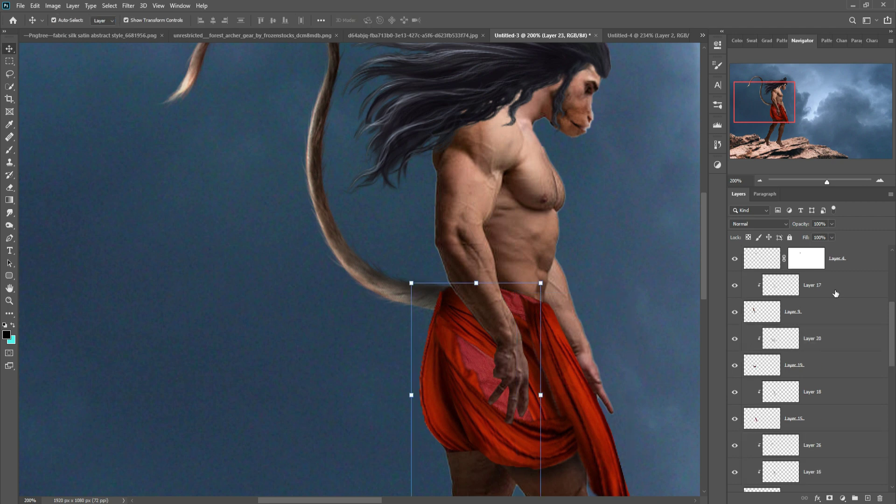
left_click(443, 299)
key("ctrl+alt+shift+n")
key("b")
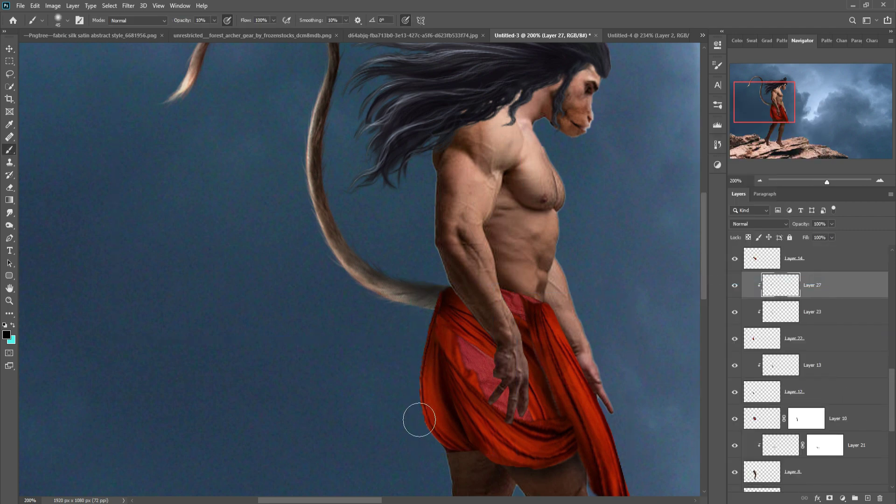
key("ctrl+minus")
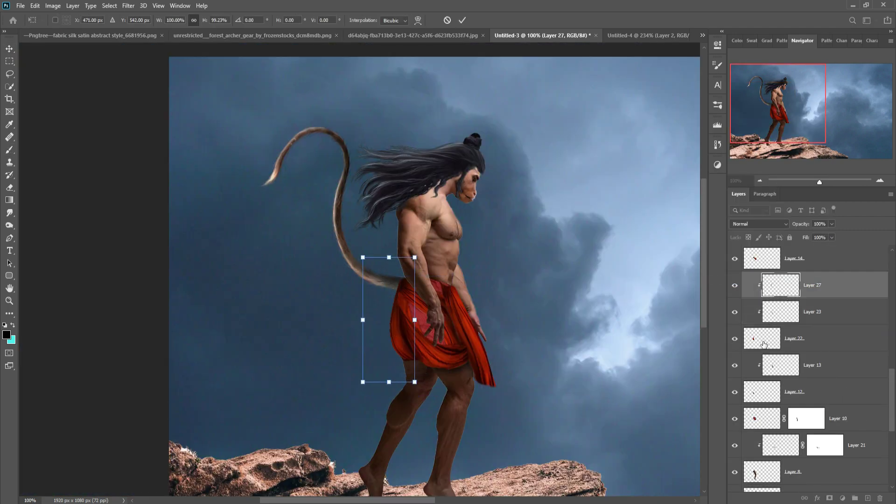
- Warp the cloth's shading layer so its lower corner matches the cloth
left_click(408, 327, "ctrl")
key("ctrl+t")
key("Escape")
key("ctrl+t")
left_click(35, 6)
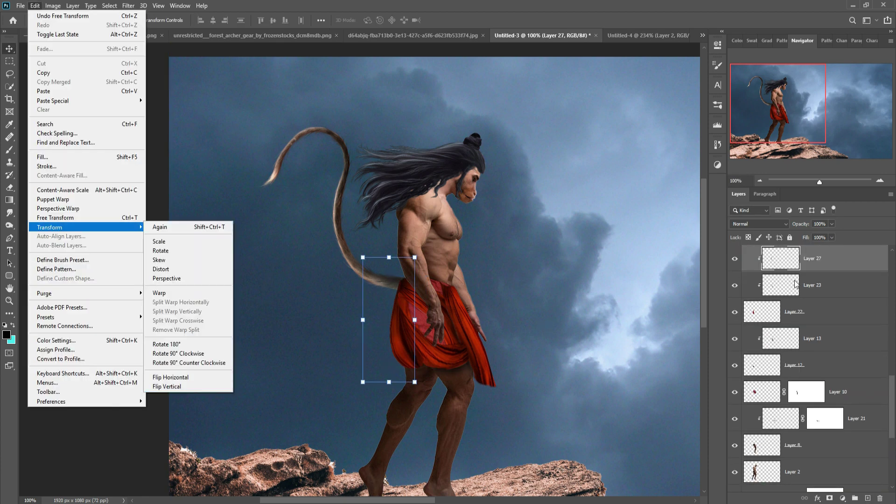
left_click(172, 292)
left_click_drag(415, 382, 605, 352)
key("Return")
left_click(464, 375, "ctrl")
- Warp the red cloth layer, pulling its lower corner outward
left_click(35, 6)
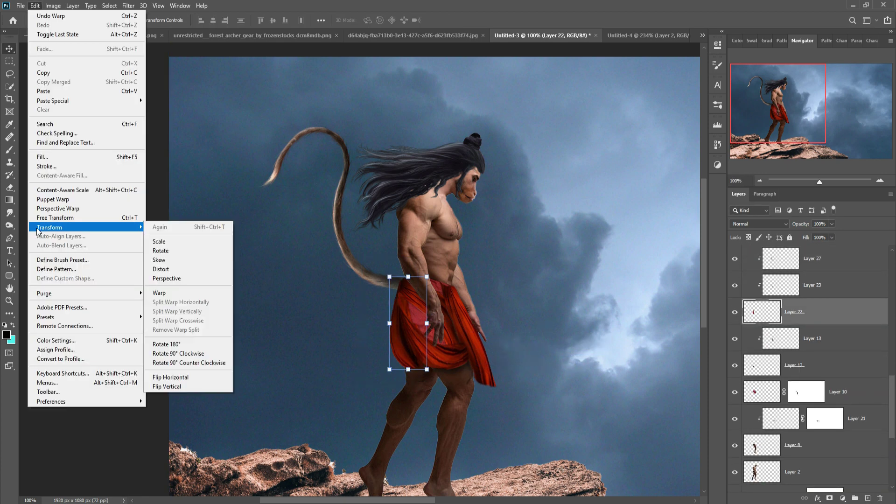
left_click(173, 292)
left_click_drag(428, 370, 442, 362)
key("Return")
left_click(642, 288)
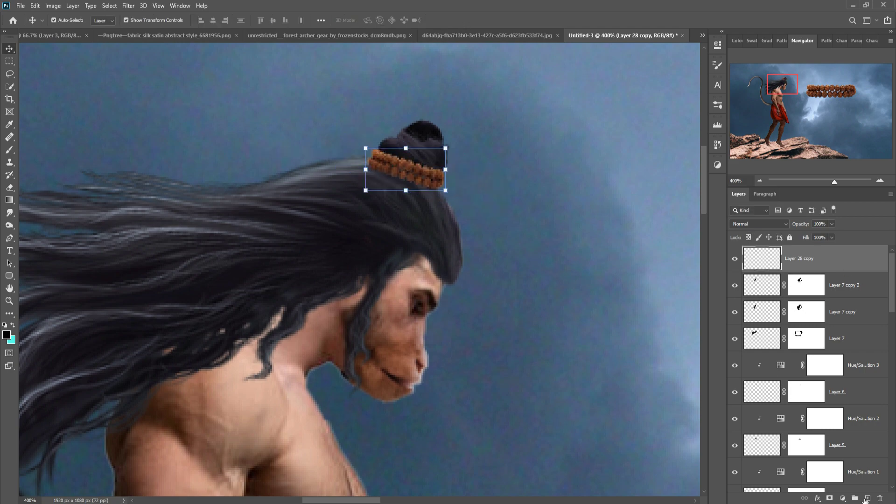
- Scale, tilt and warp a bead band around the warrior's upper arm
left_click(10, 151)
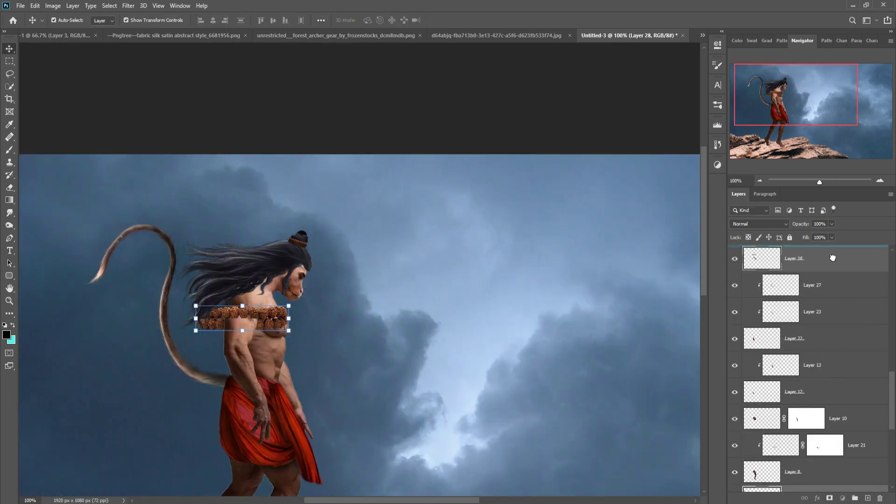
left_click_drag(833, 258, 823, 270)
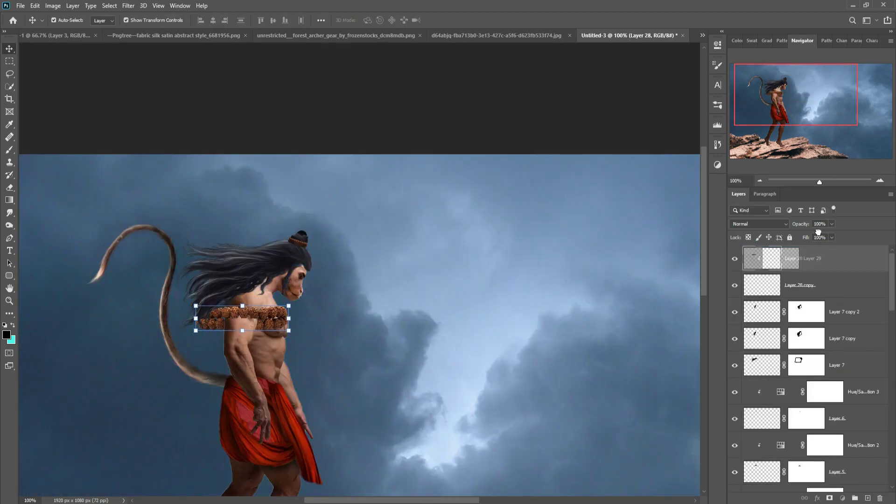
left_click_drag(126, 451, 449, 358)
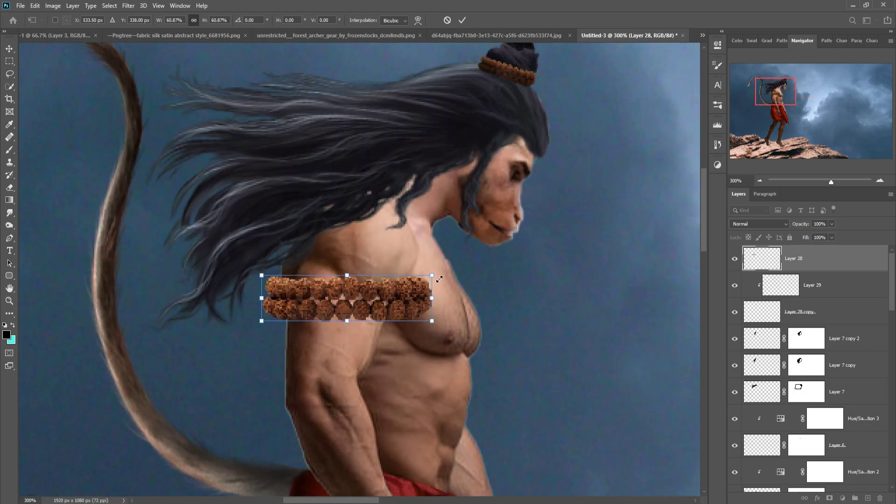
mouse_move(427, 299)
left_mouse_down()
mouse_move(400, 299)
mouse_move(394, 337)
left_mouse_up()
left_click(418, 20)
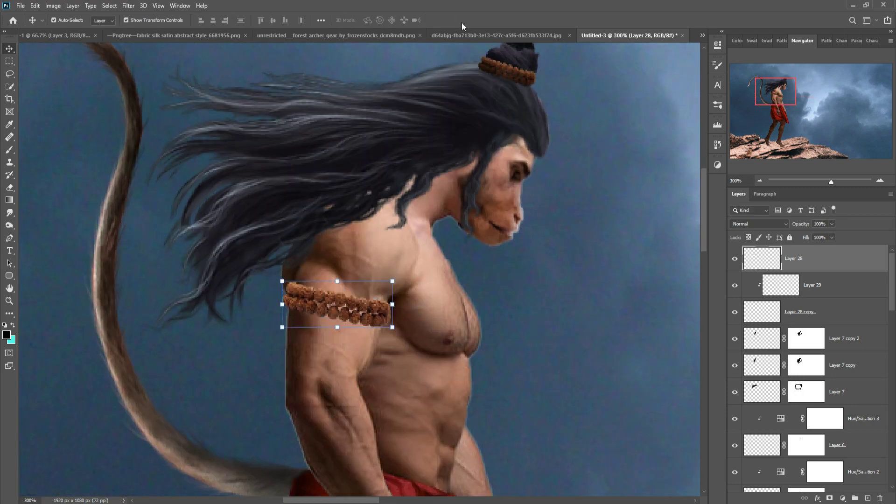
left_click_drag(336, 306, 339, 299)
left_click(462, 20)
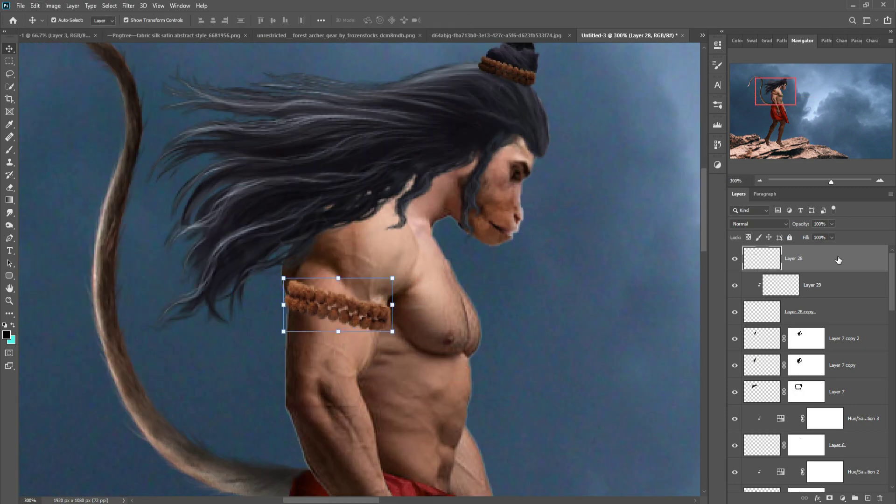
- Add a clipped shading layer over the armband and bring in a new bead copy
key("ctrl+shift+alt+n")
key("ctrl+alt+g")
key("b")
key("alt+bracketleft")
key("alt+bracketleft")
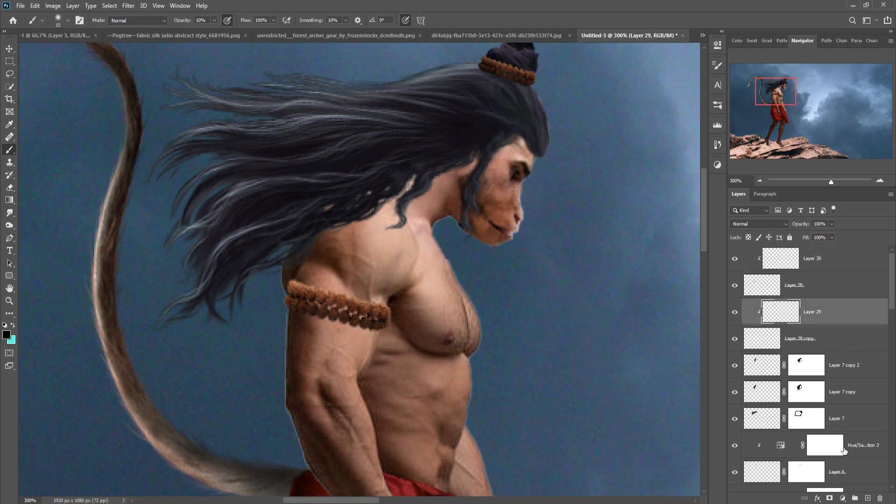
key("ctrl+shift+alt+n")
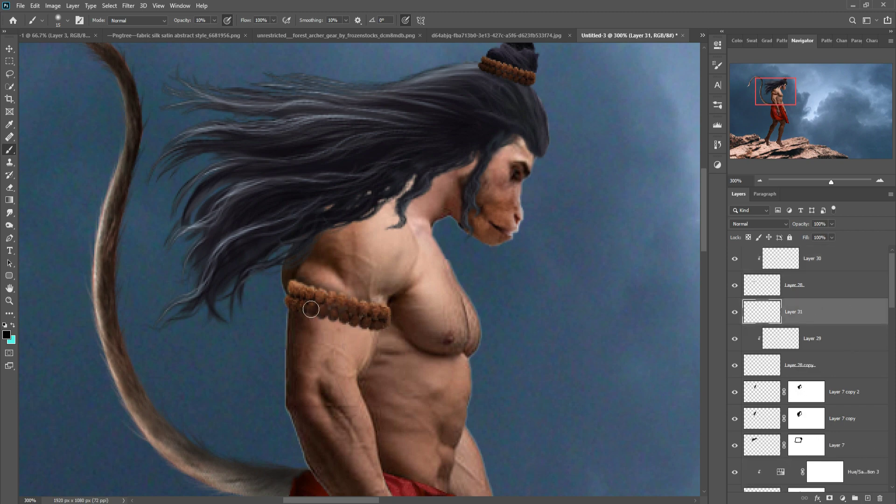
key("v")
left_click_drag(705, 230, 705, 273)
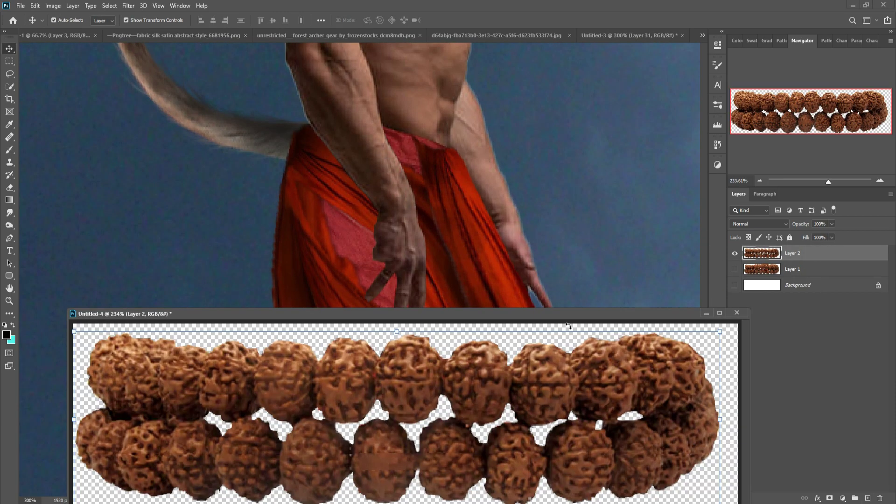
left_click_drag(374, 420, 390, 220)
- Shrink and tilt the beads into a near-wrist bracelet, with a duplicate placed beneath it
key("ctrl+t")
mouse_move(371, 323)
left_mouse_down()
mouse_move(386, 209)
mouse_move(374, 201)
mouse_move(383, 182)
mouse_move(426, 161)
mouse_move(418, 149)
left_mouse_up()
left_click(466, 21)
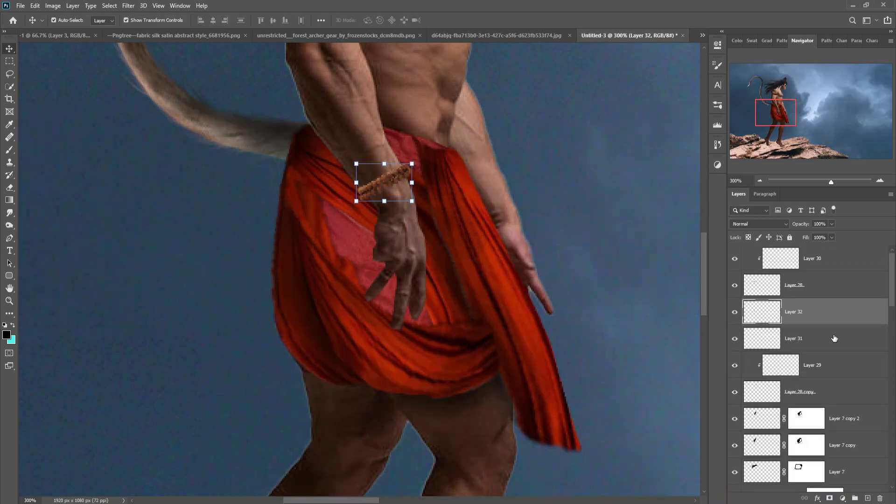
left_click_drag(385, 185, 396, 195, "alt")
key("ctrl+bracketleft")
- Warp the copied bracelet around the wrist and place another copy on the far wrist
key("alt+e")
key("a")
key("w")
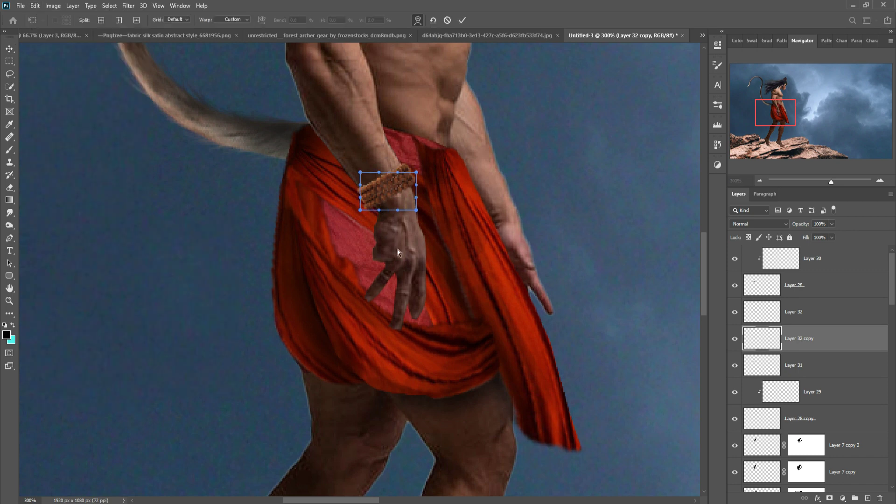
key("Return")
key("ctrl+alt+t")
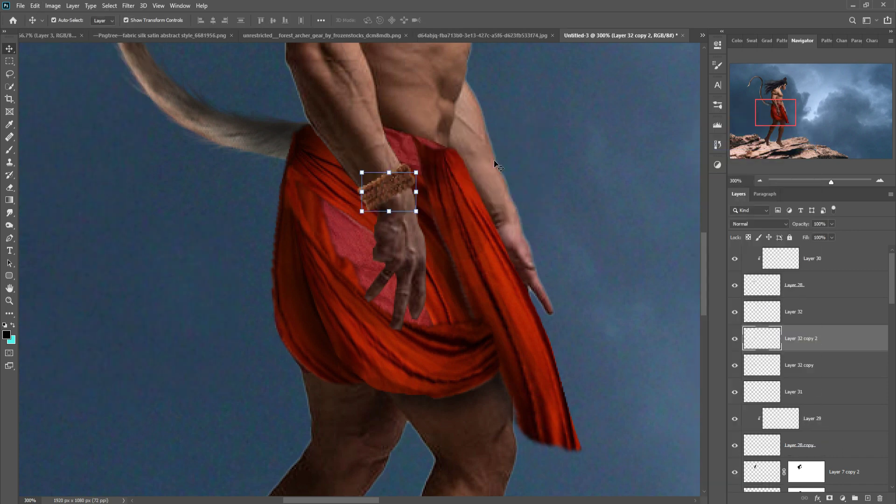
left_click_drag(388, 192, 516, 210)
key("Return")
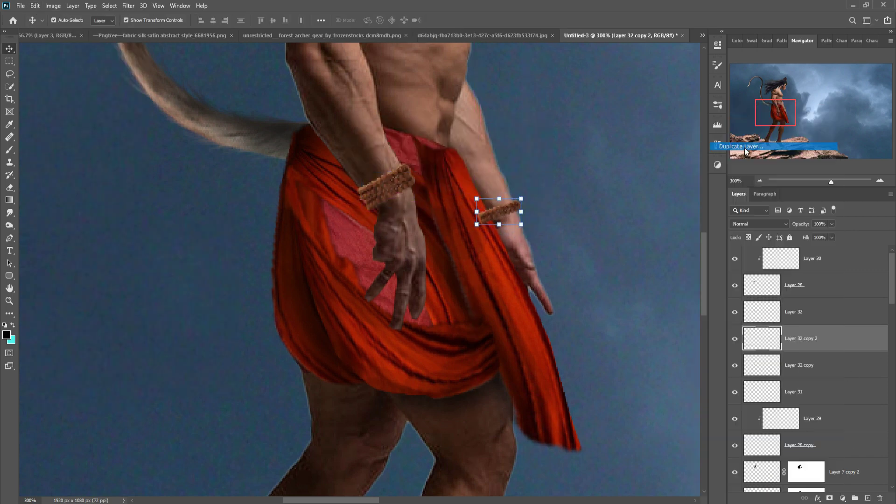
- Duplicate the far-wrist bracelet and mask out its hidden portions with the brush
key("ctrl+j")
left_click(830, 498)
key("s")
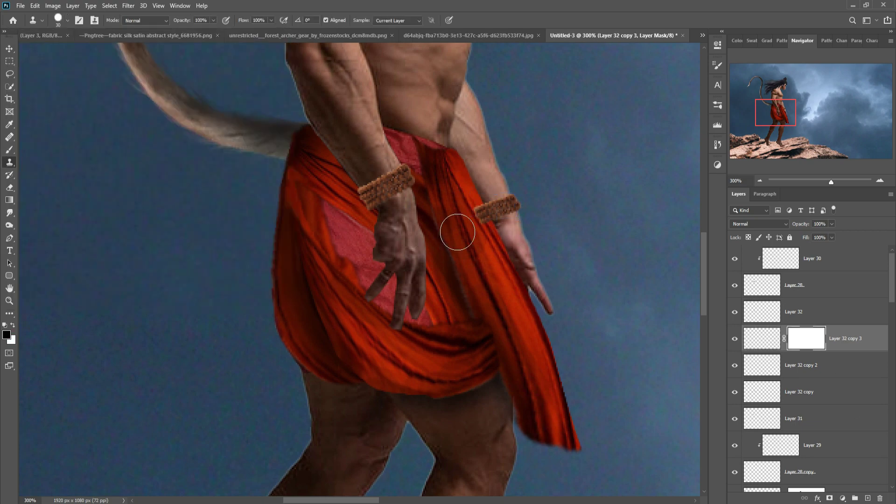
key("b")
left_click(492, 236)
key("alt+bracketleft")
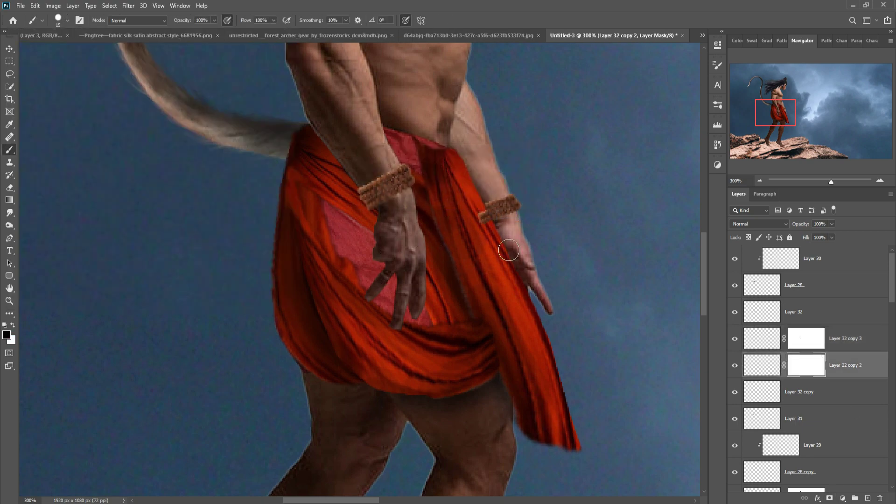
left_click(9, 50)
key("ctrl+minus")
key("ctrl+minus")
key("ctrl+minus")
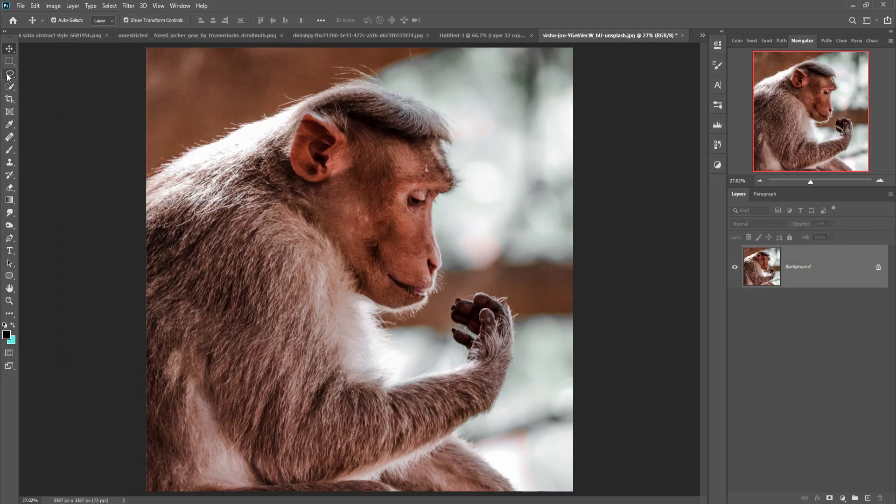
- Lasso the monkey face and add layer masks to a new layer and beard Layer 33
left_click(8, 74)
left_click_drag(226, 234, 302, 365)
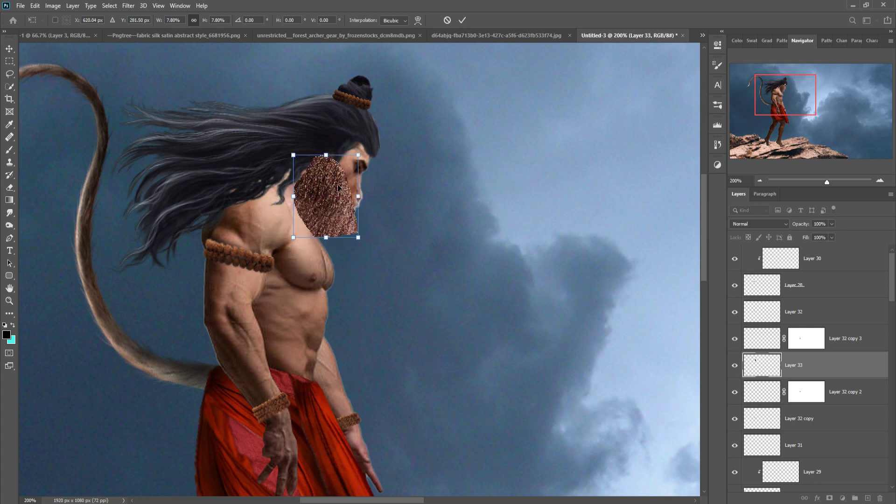
left_click(868, 498)
left_click(9, 151)
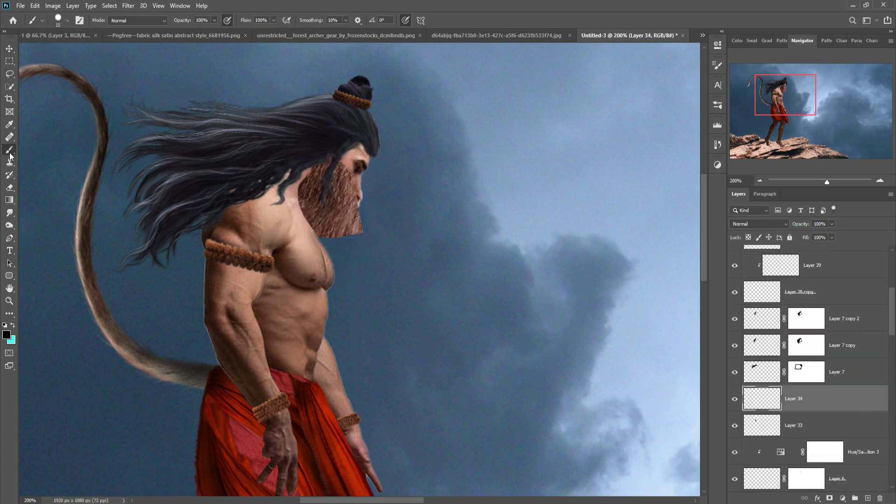
left_click(830, 498)
left_click(770, 421)
left_click(829, 498)
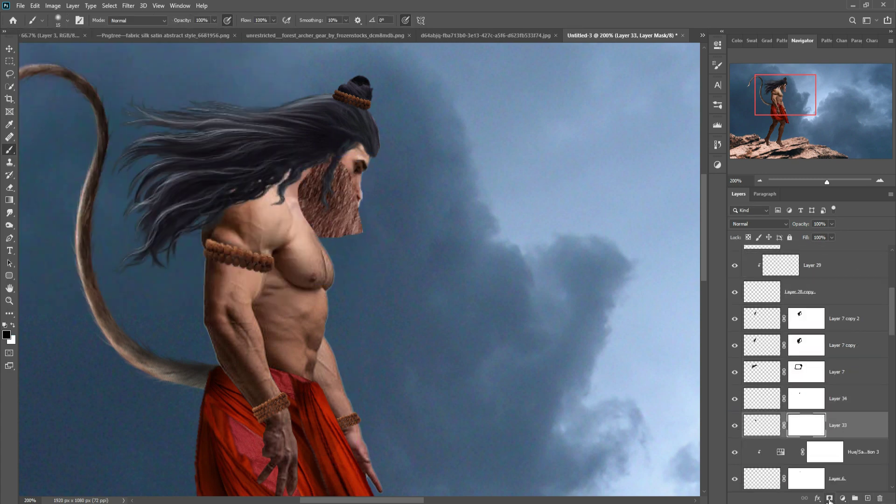
- Paint the beard mask at low opacity to blend its hard edge into the neck
left_click_drag(204, 33, 183, 31)
left_click_drag(324, 175, 303, 205)
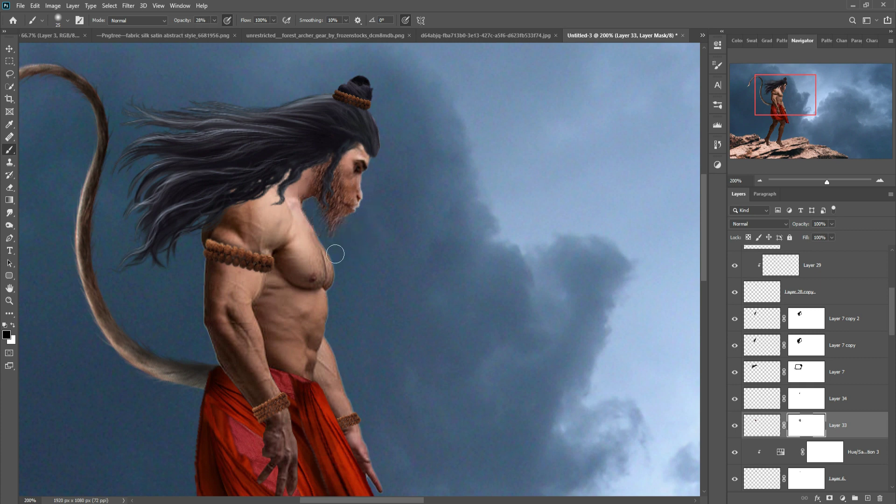
key("0")
left_click(58, 20)
key("Escape")
key("bracketleft")
left_click(7, 335)
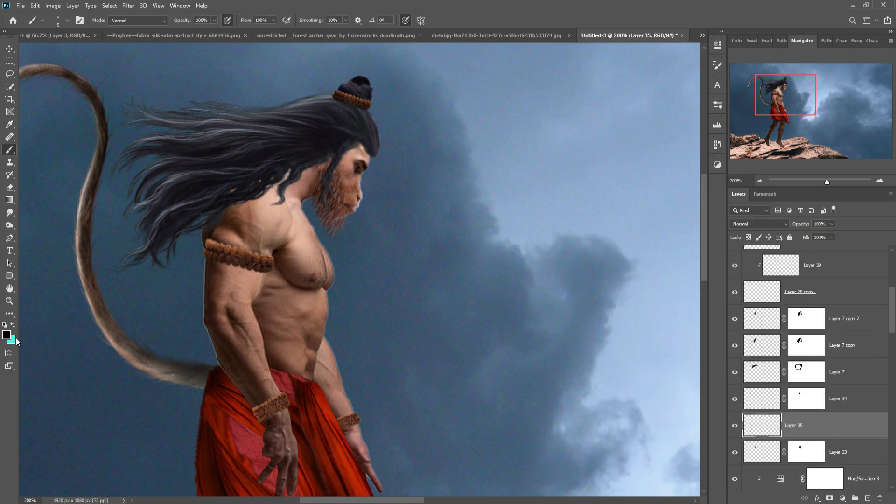
- Sample dark brown from the beard as the painting colour and select the red cloth layer
left_click(346, 217)
left_click(830, 290)
key("ctrl+minus")
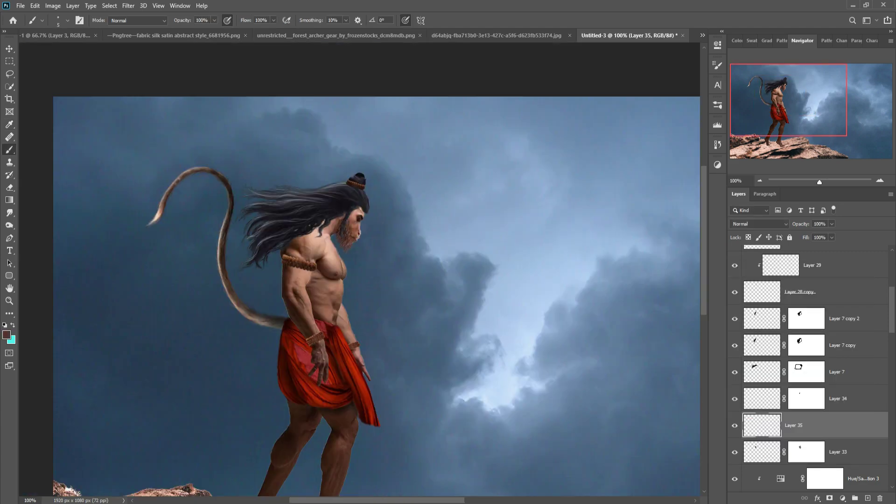
left_click(355, 396, "ctrl")
key("l")
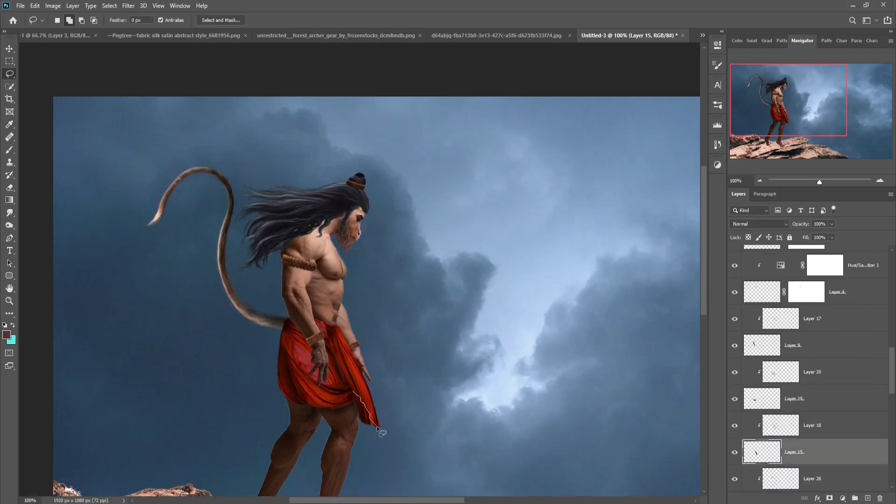
left_click(9, 48)
- Warp cloth Layer 15, pulling its lower hem down and left
left_click(354, 373)
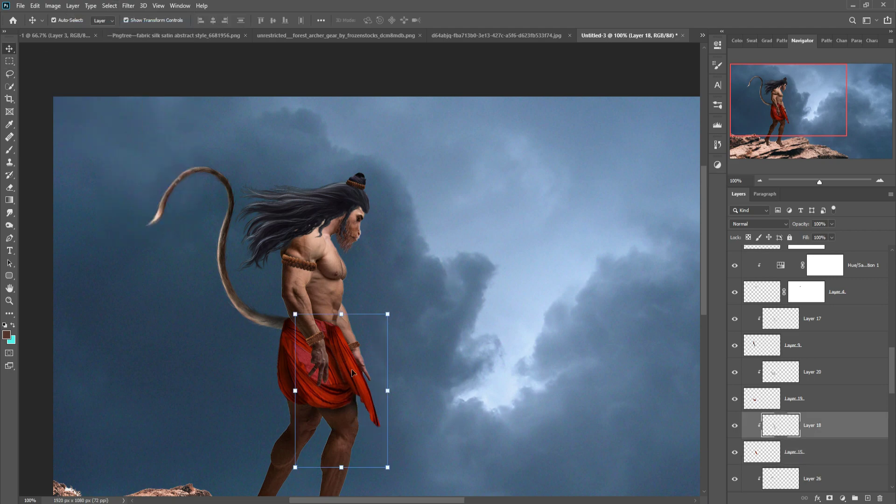
left_click(362, 411)
left_click(35, 6)
left_click(168, 284)
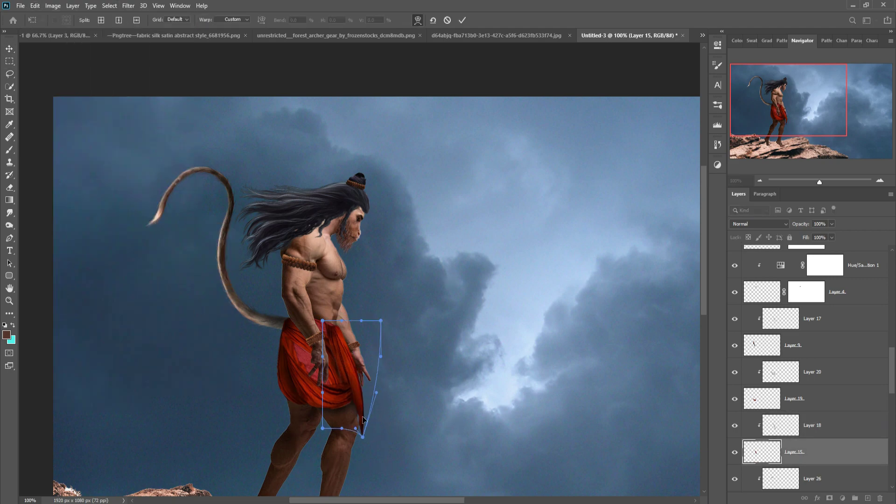
left_click_drag(381, 428, 360, 463)
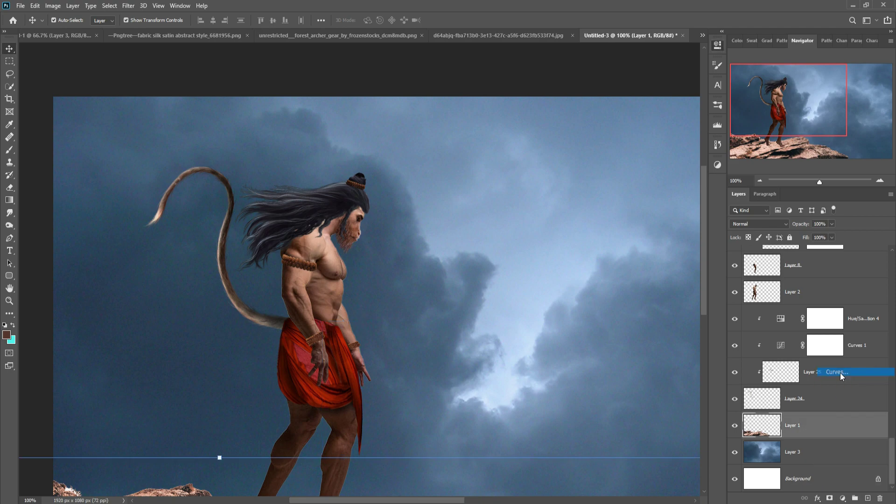
- Clip a Hue/Saturation adjustment to the rock ledge, slightly desaturating and darkening it
key("ctrl+alt+g")
key("ctrl+u")
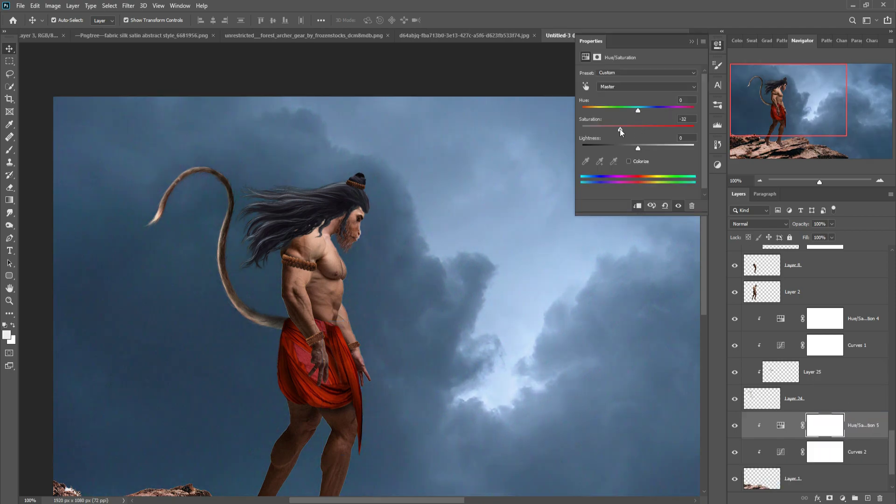
left_click_drag(621, 132, 619, 130)
left_click_drag(638, 148, 632, 148)
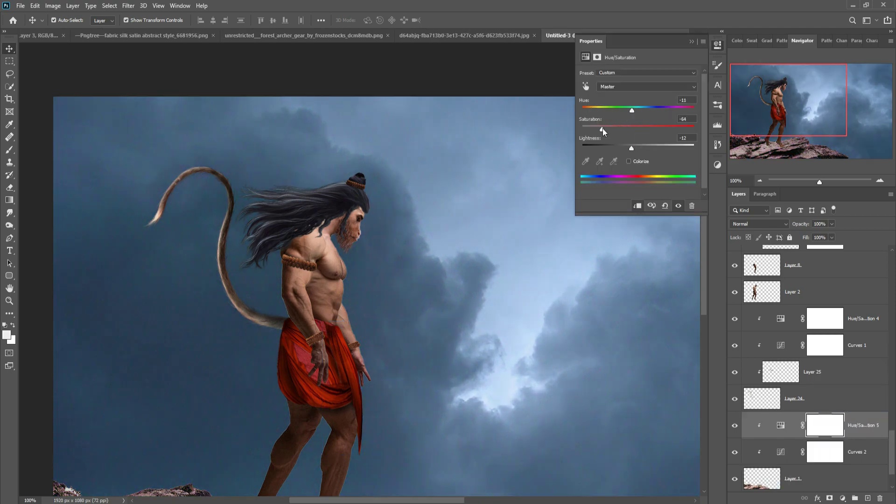
key("ctrl+minus")
key("ctrl+minus")
left_click_drag(336, 374, 312, 375)
scroll(810, 374, "up", 5)
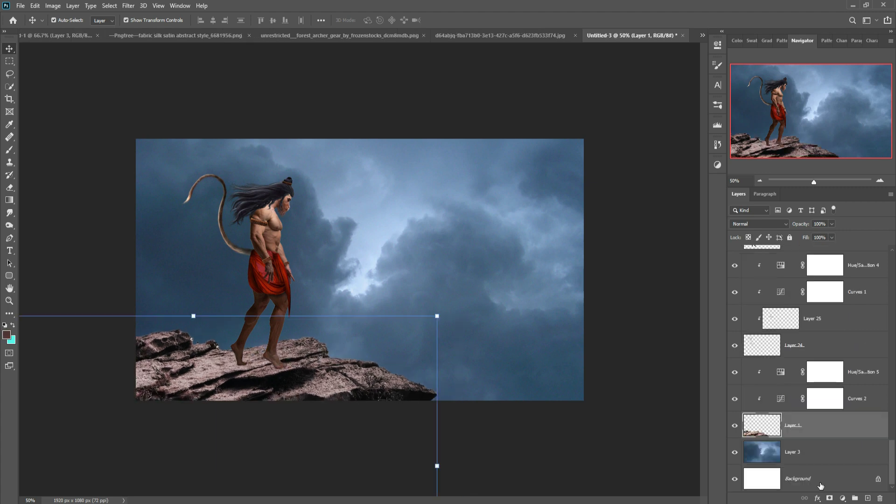
scroll(810, 373, "up", 5)
- Add a Hue/Saturation adjustment clipped to the beard texture layer to darken it
left_click(808, 263)
left_click(842, 498)
left_click(854, 406)
left_click(638, 206)
left_click_drag(639, 148, 630, 148)
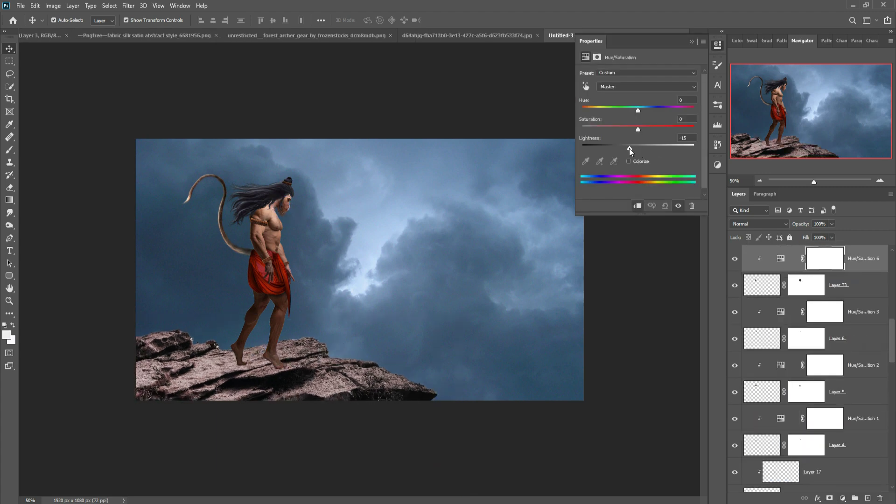
scroll(496, 293, "up", 4)
scroll(496, 293, "down", 3)
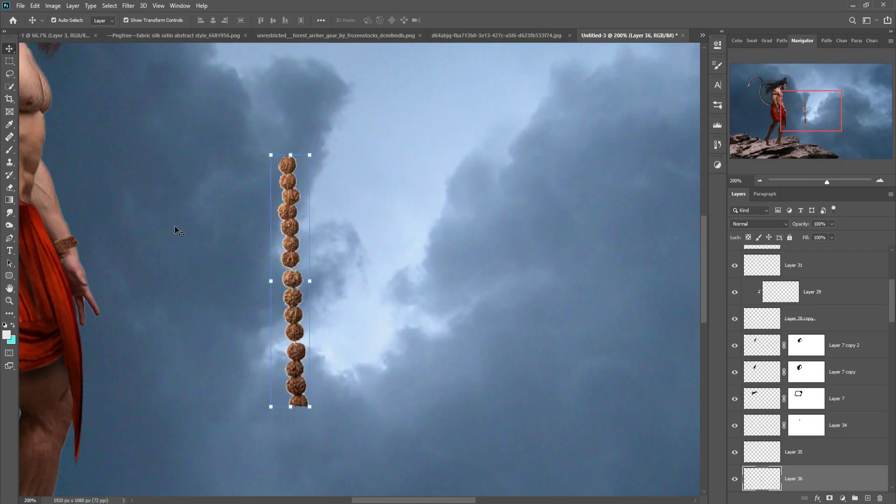
- Place the bead strand on the chest, then scale, rotate and warp it around the neck
left_click_drag(290, 154, 291, 200)
left_click(35, 5)
left_click(184, 394)
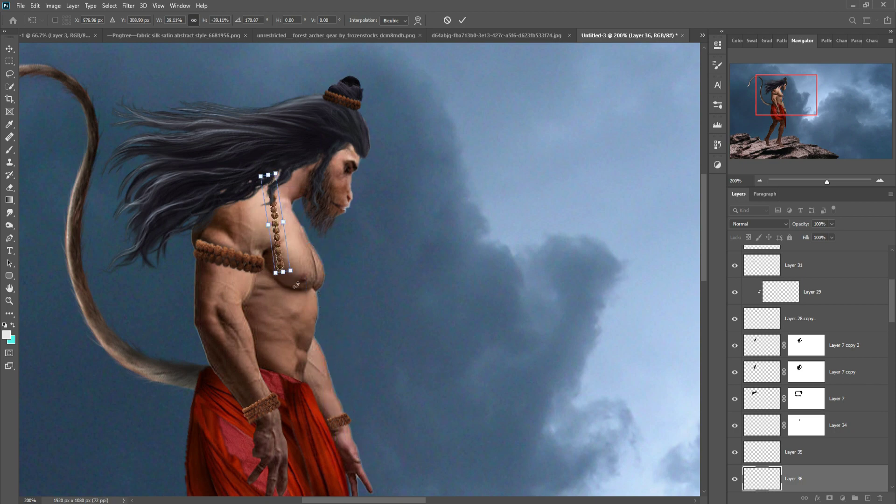
mouse_move(345, 249)
left_mouse_down()
mouse_move(308, 252)
mouse_move(329, 262)
left_mouse_up()
left_click(35, 6)
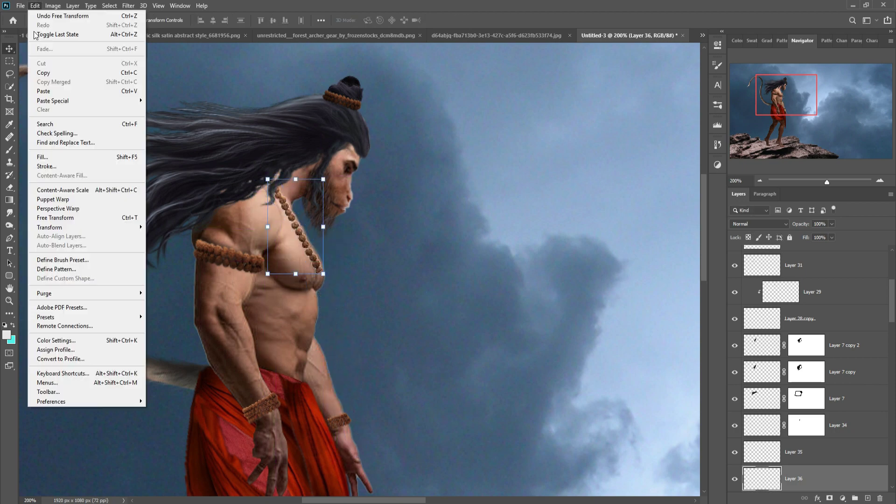
left_click(42, 227)
left_click(184, 308)
key("Return")
- Duplicate the bead strand and flip the copy horizontally to form the second strand
right_click(794, 479)
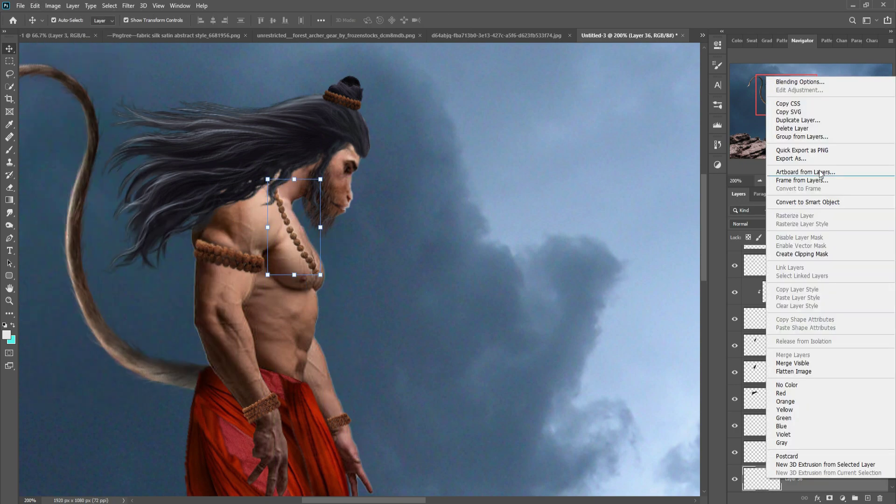
left_click(794, 115)
left_click(35, 5)
left_click(184, 379)
left_click_drag(295, 188, 344, 286)
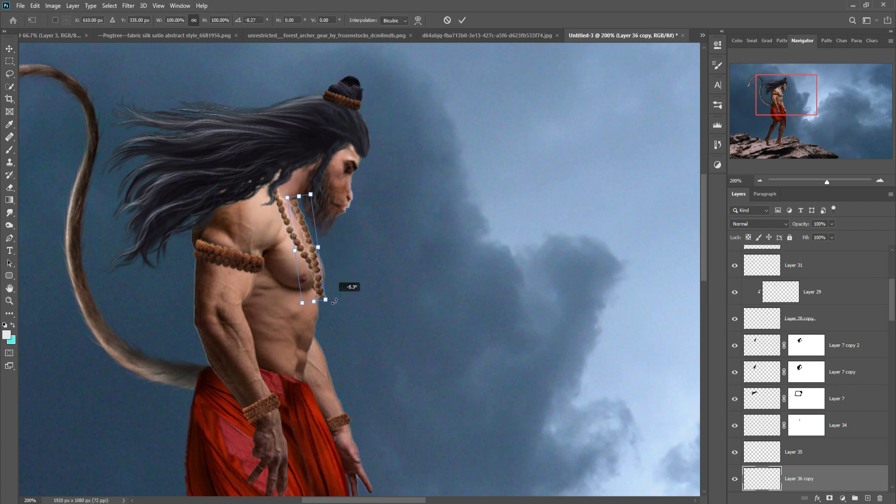
scroll(838, 442, "down", 3)
- Stack Layer 36 above its copy and add masks to both strands to hide overlaps
left_click_drag(837, 439, 837, 390)
left_click(830, 498)
key("b")
left_click(58, 20)
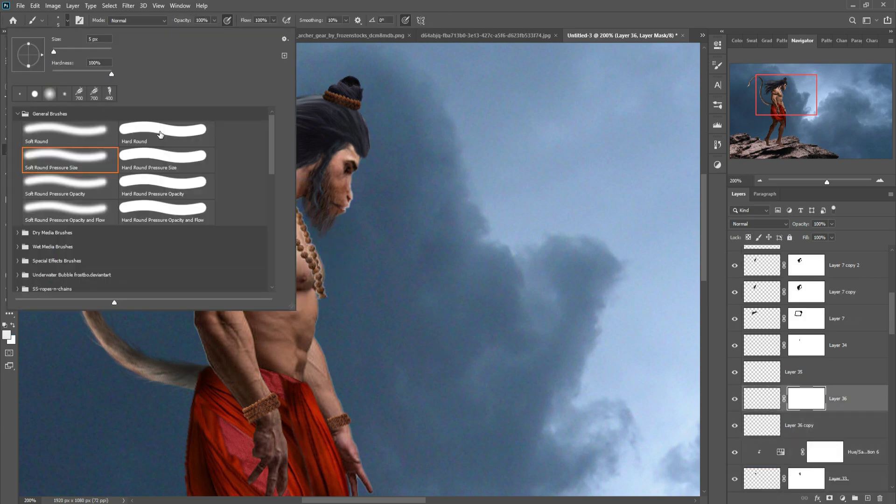
key("Escape")
key("d")
key("alt+bracketright")
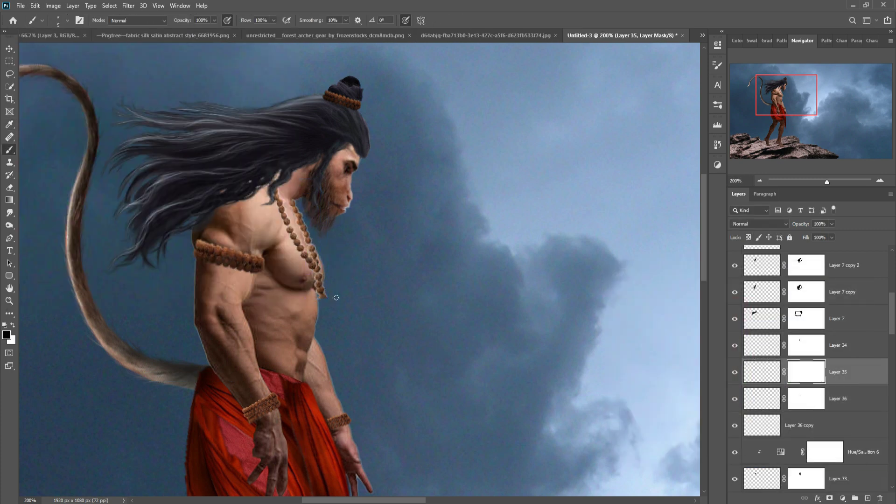
left_click(815, 425)
left_click(830, 498)
- Paint a red pendant on a clipped layer at the necklace tip
key("v")
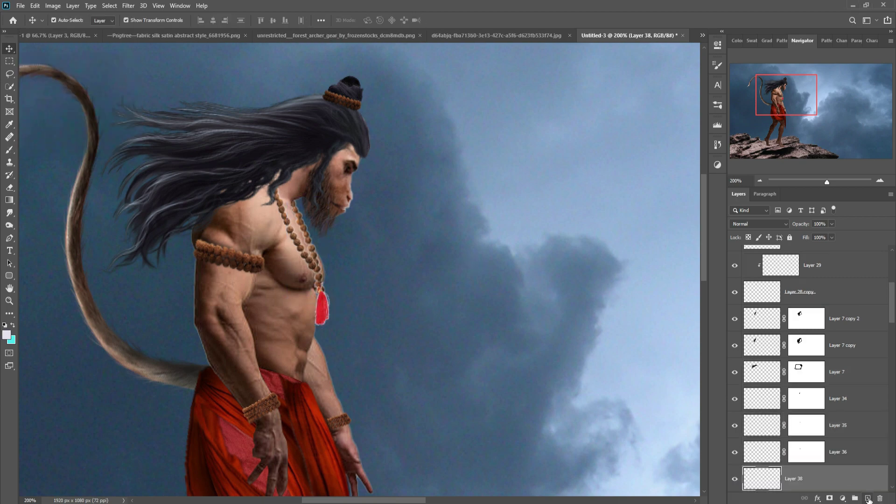
key("ctrl+alt+g")
key("b")
left_click(320, 296, "alt")
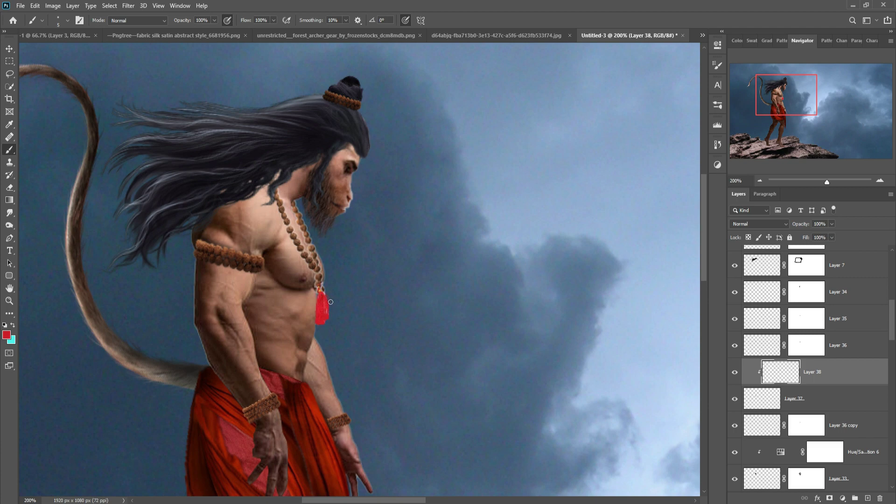
- Merge the pendant layers and clip a Hue/Saturation adjustment and new layer to the pendant
key("alt+bracketleft")
key("v")
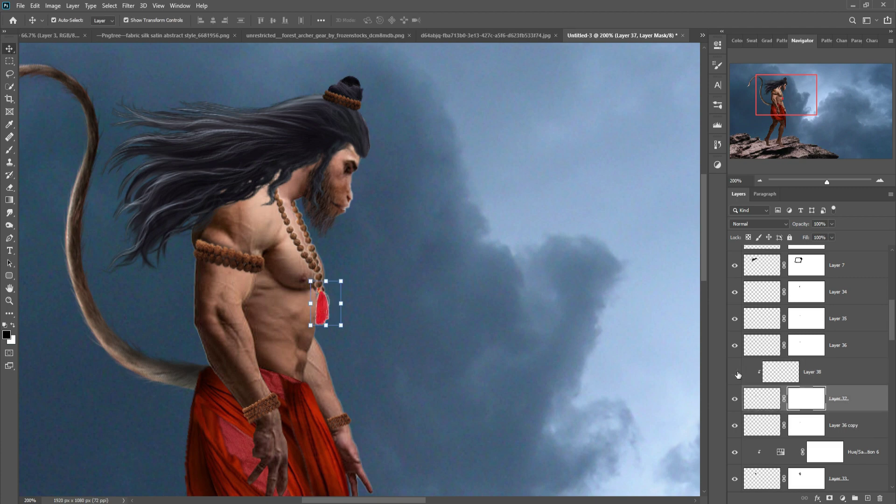
left_click(738, 375, "shift")
key("ctrl+e")
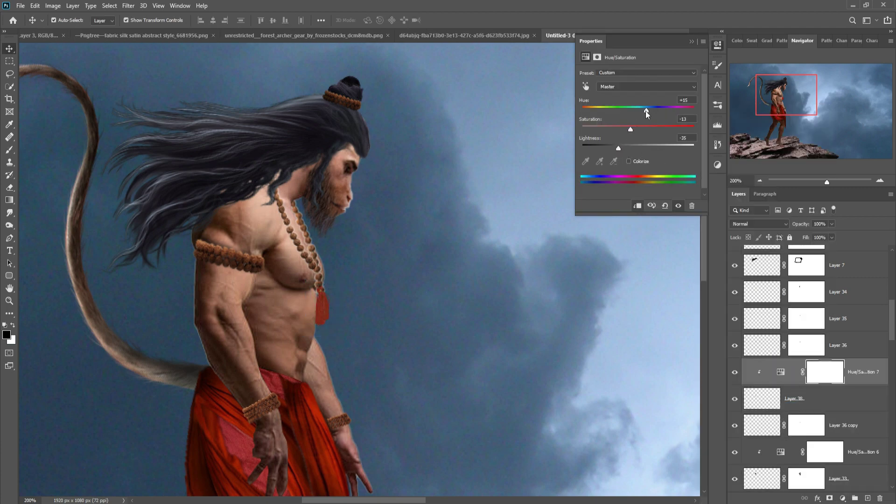
right_click(821, 320)
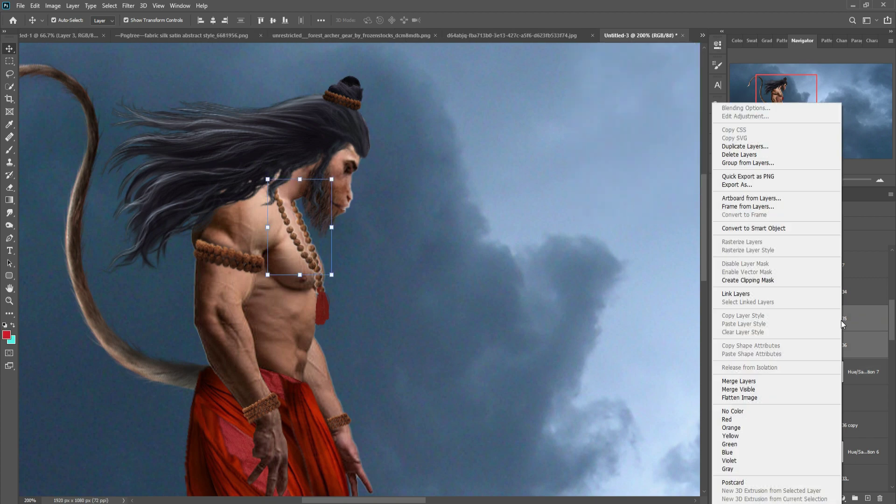
left_click(735, 281)
- Shade the necklace into the beard and chest with a small 10% black brush
key("b")
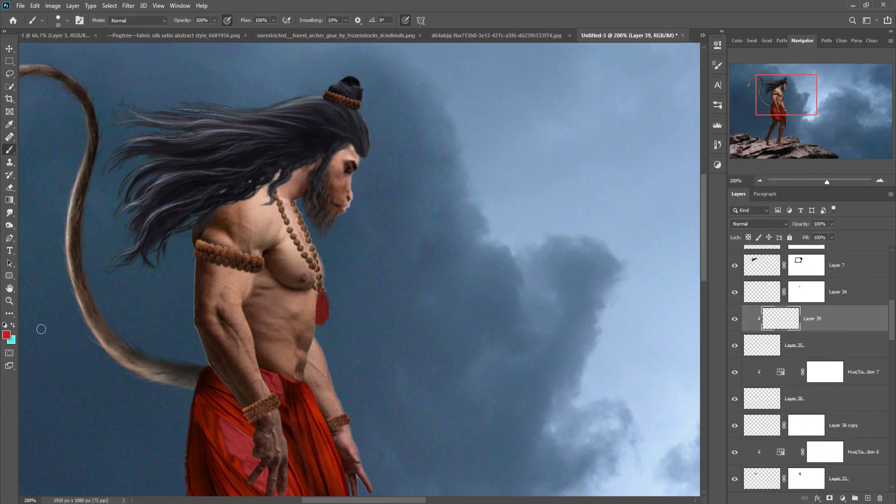
key("d")
left_click(323, 301)
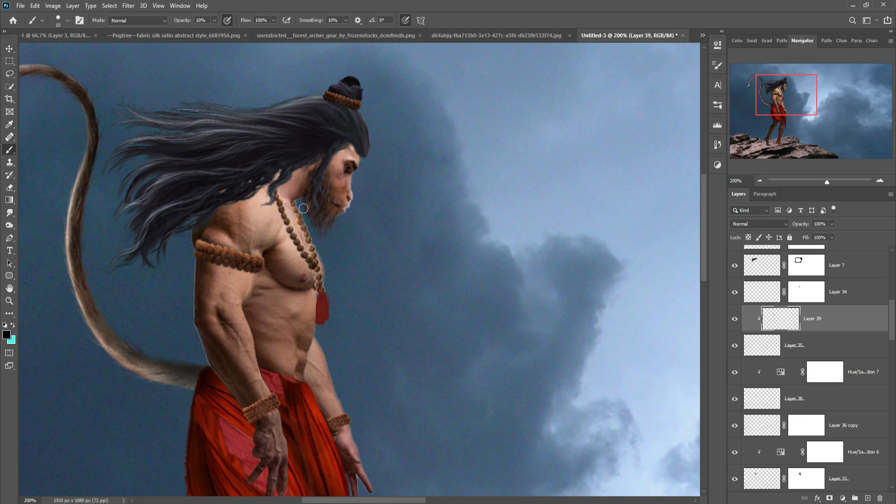
key("ctrl+shift+alt+n")
key("bracketleft")
key("bracketleft")
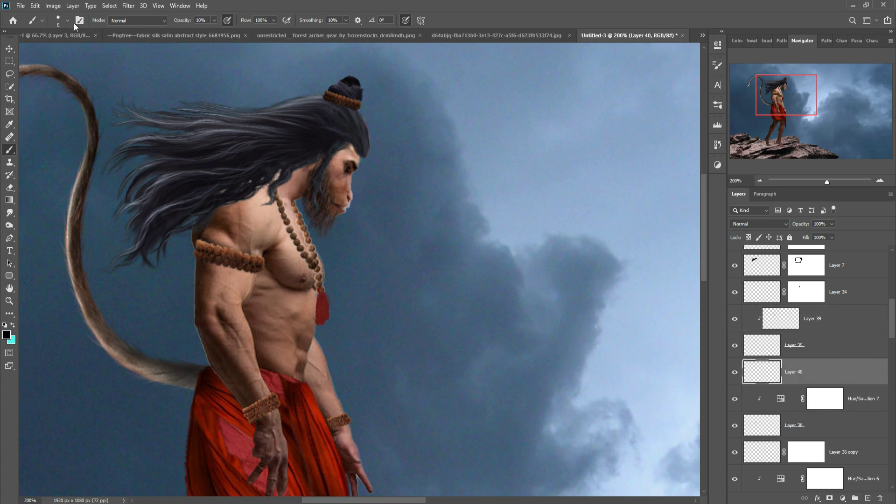
right_click(283, 208)
key("bracketleft")
key("bracketleft")
key("Return")
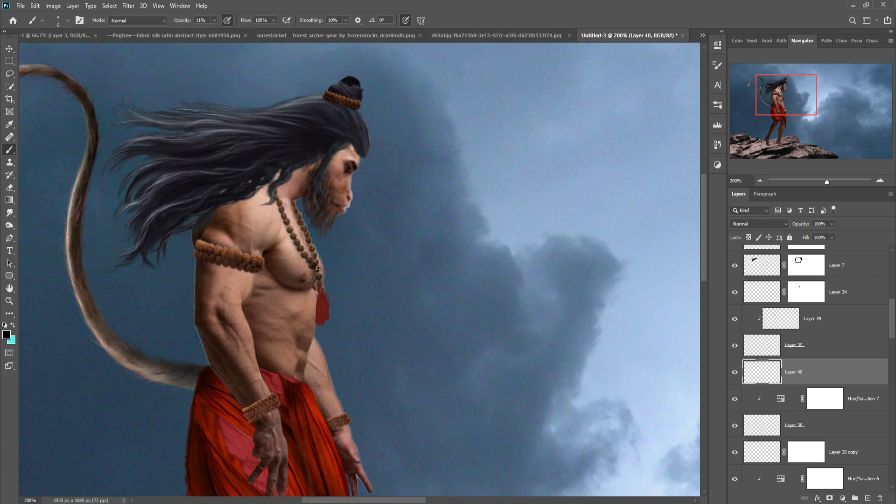
left_click(9, 48)
key("ctrl+0")
- On a new layer above Layer 2, paint a 47%-opacity shadow under the feet and mask it
scroll(812, 373, "down", 5)
left_click(832, 449)
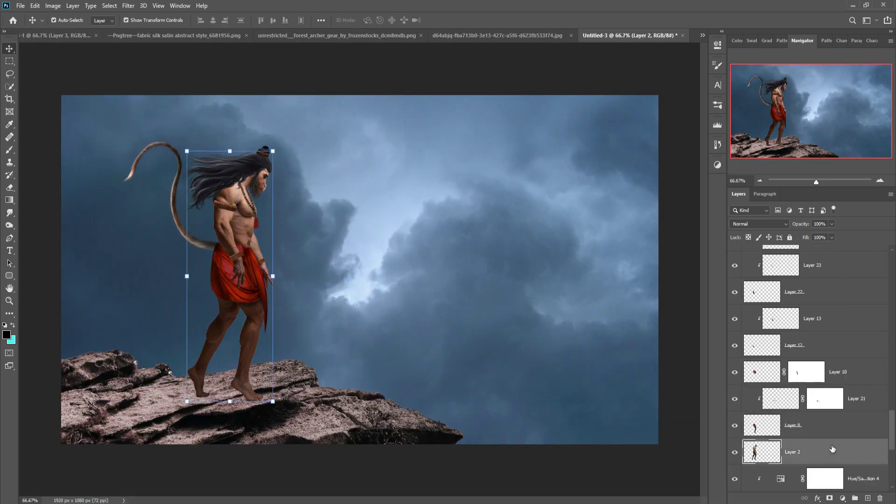
key("ctrl+shift+alt+n")
key("b")
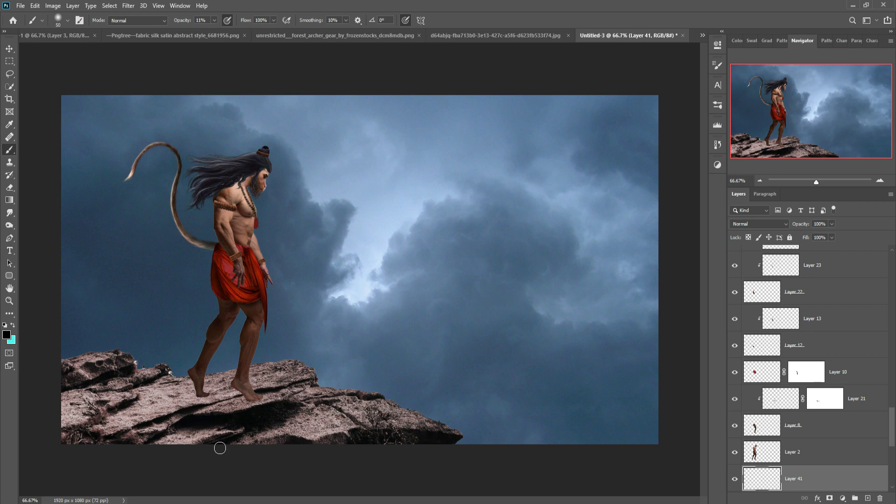
type("47")
key("Return")
left_click_drag(247, 404, 176, 415)
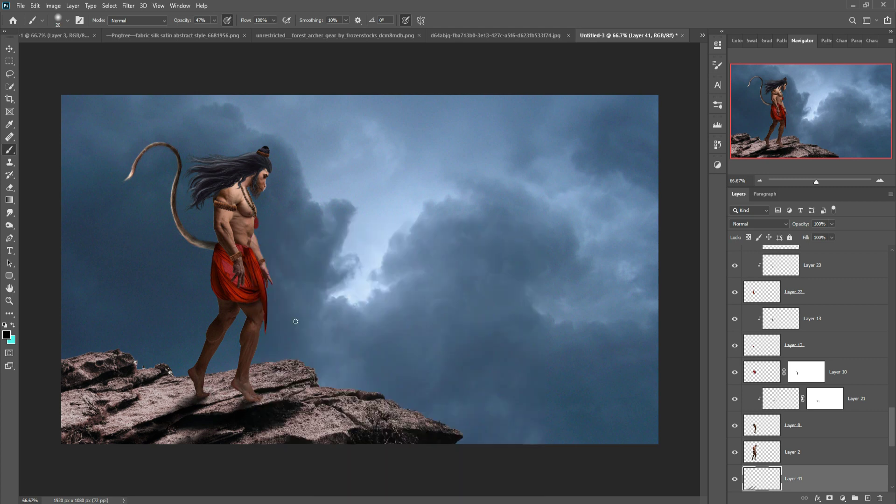
left_click(830, 498)
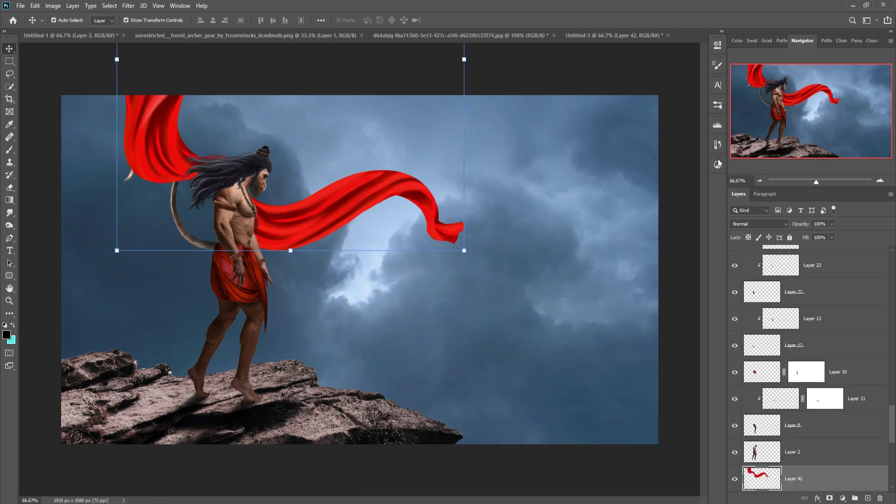
- Bring the red silk scarf in and move its layer behind the figure
left_click_drag(397, 210, 262, 140)
key("ctrl+minus")
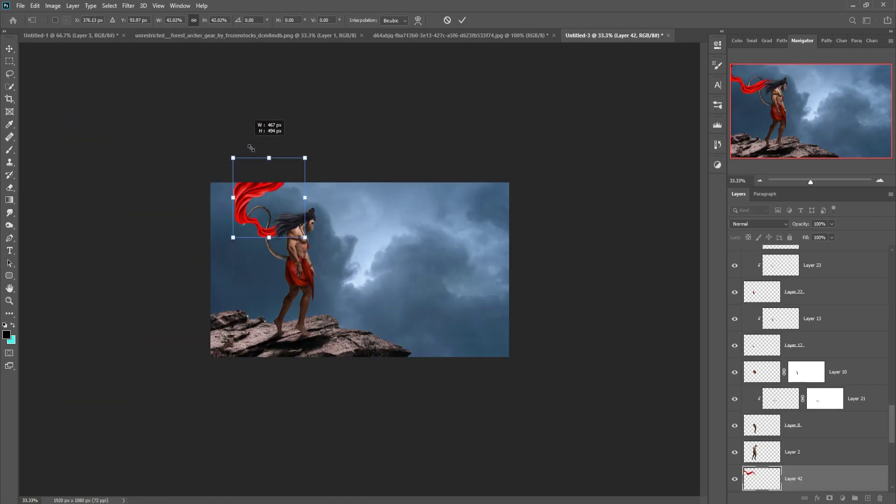
scroll(847, 424, "down", 2)
left_click_drag(847, 425, 867, 365)
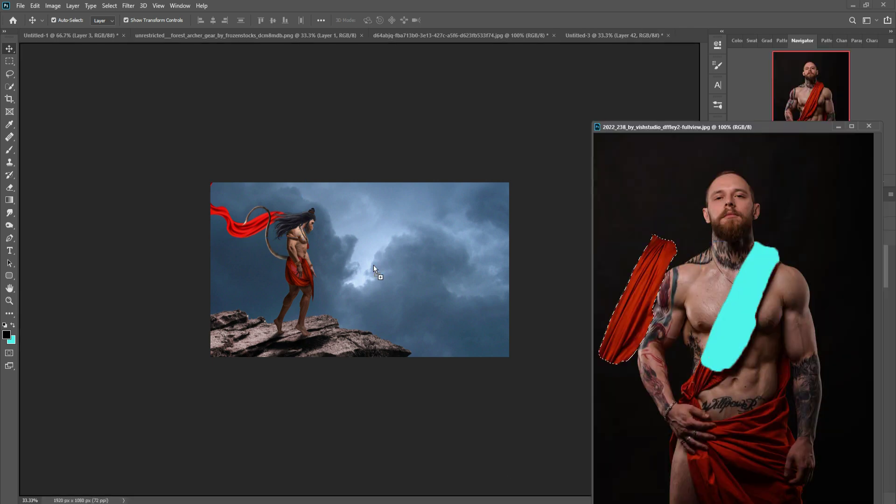
- Place a strip of red cloth across the chest, above the figure layer
left_click_drag(373, 265, 408, 279)
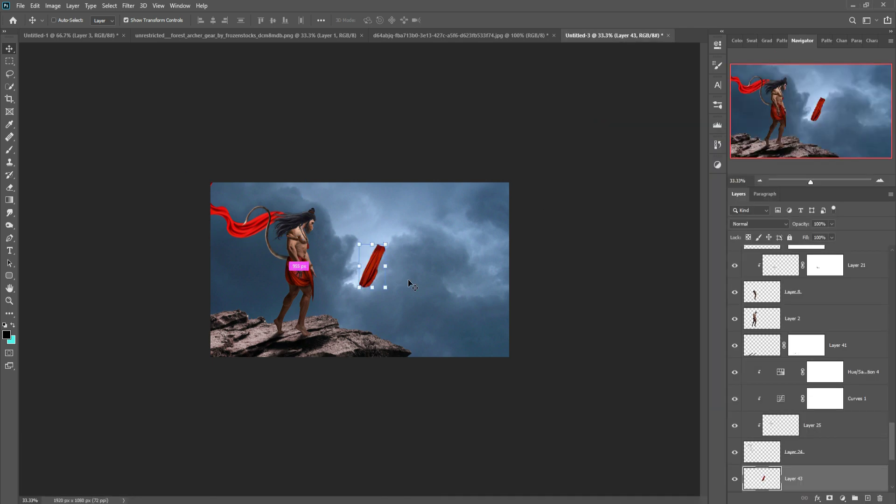
key("ctrl+1")
key("l")
key("ctrl+d")
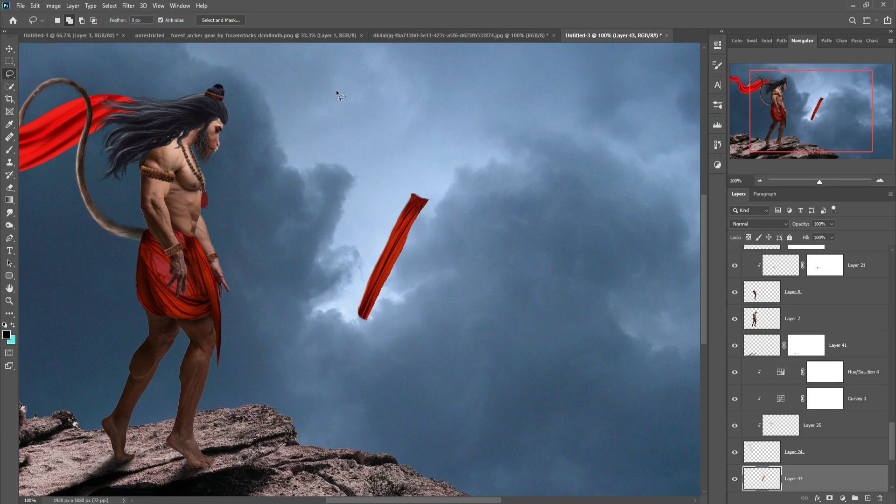
key("v")
mouse_move(408, 234)
left_mouse_down()
mouse_move(228, 177)
mouse_move(194, 147)
left_mouse_up()
key("ctrl+bracketright")
key("ctrl+bracketright")
key("ctrl+bracketright")
- Puppet Warp the chest cloth with three pins so it bends diagonally over the chest
left_click(35, 5)
left_click(53, 199)
left_click(197, 231)
left_click(224, 195)
left_click(243, 154)
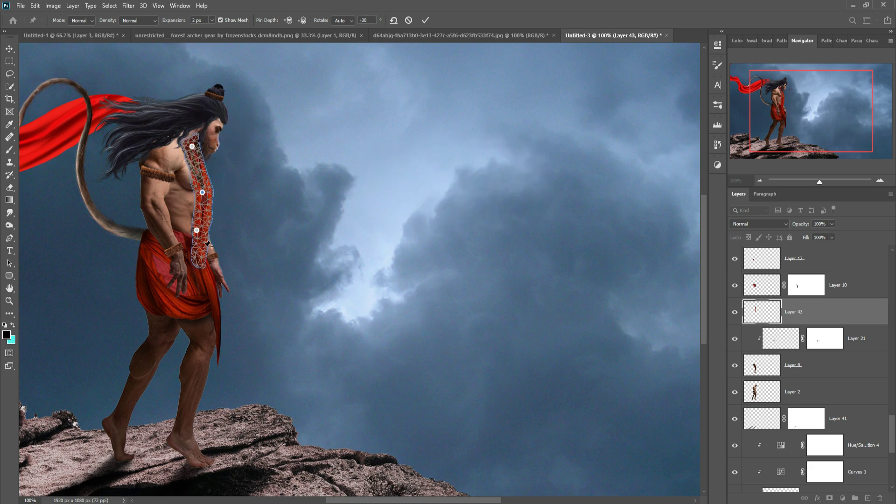
left_click(425, 20)
- Add a layer mask to the chest cloth for painting away its edges
key("alt+l")
key("m")
key("r")
key("b")
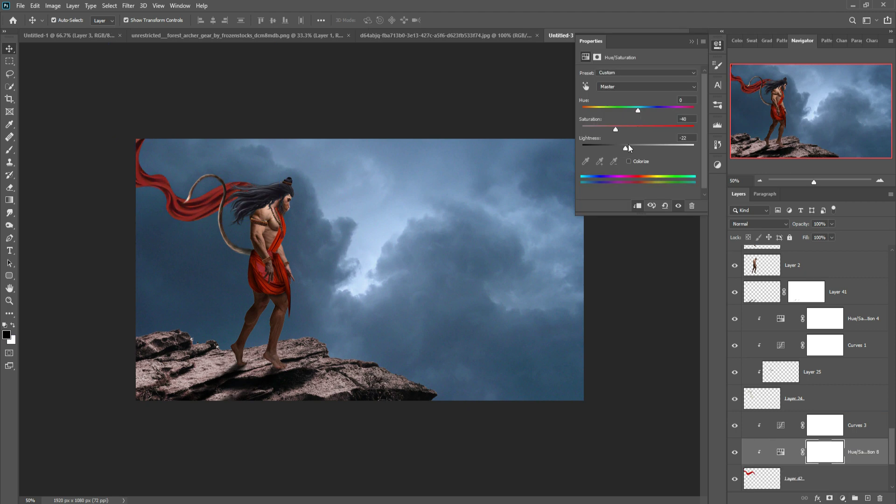
- Shift the scarf's Hue to a muted red and add a new empty layer above the figure
left_click_drag(638, 110, 590, 105)
left_click(619, 262)
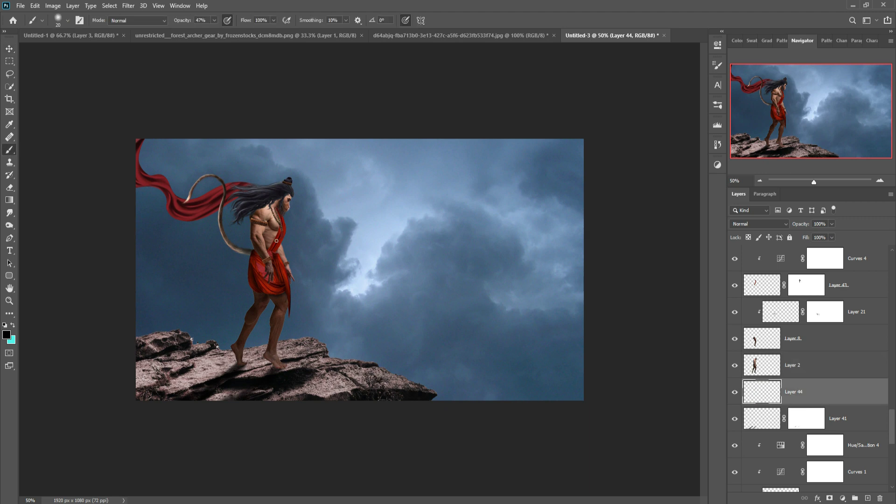
left_click(215, 20)
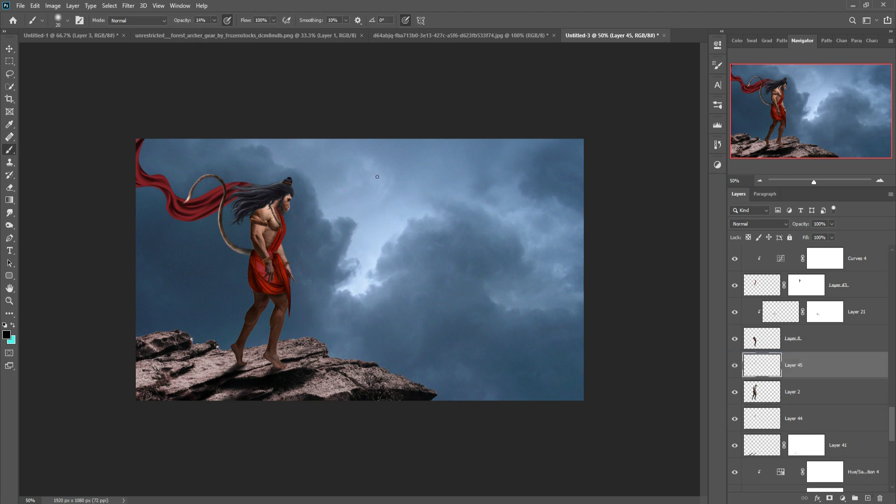
- Bring the bead strip in and scale it around the front ankle, above the legs
key("v")
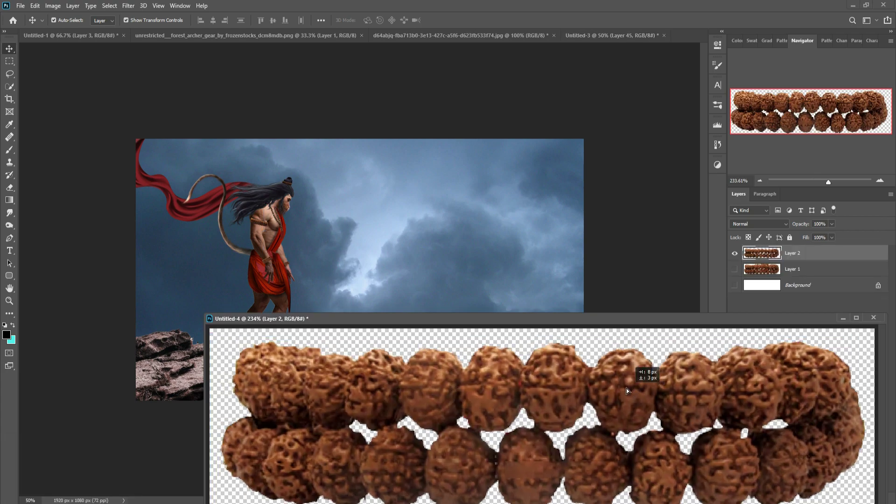
left_click_drag(626, 389, 434, 286)
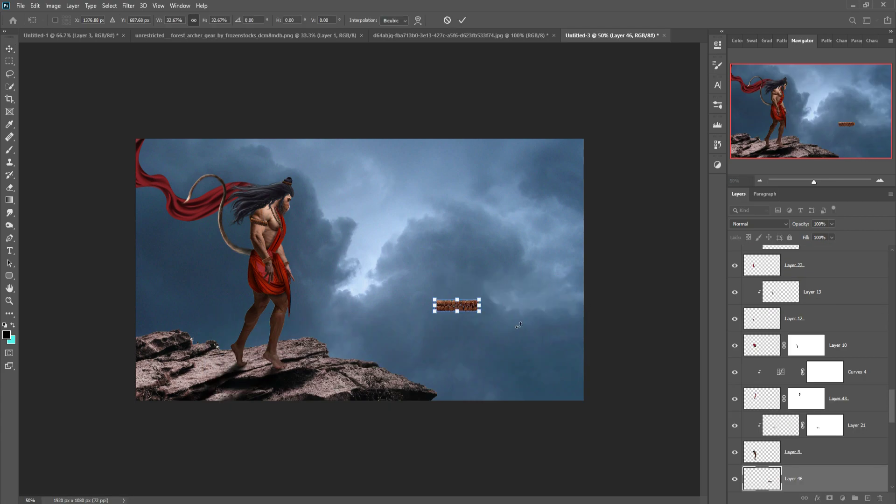
key("ctrl+1")
left_click_drag(554, 340, 175, 420)
left_click_drag(851, 475, 851, 473)
key("ctrl+t")
left_click_drag(220, 433, 196, 421)
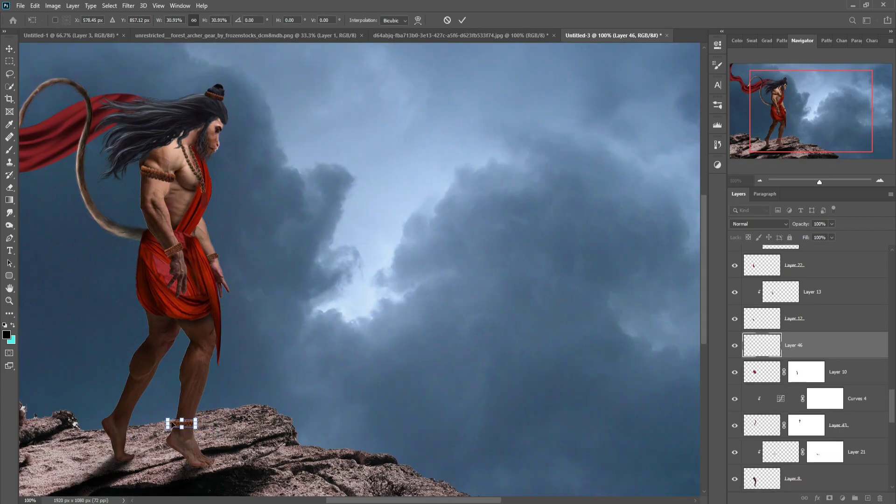
key("ctrl+plus")
key("ctrl+plus")
left_click_drag(293, 197, 292, 200)
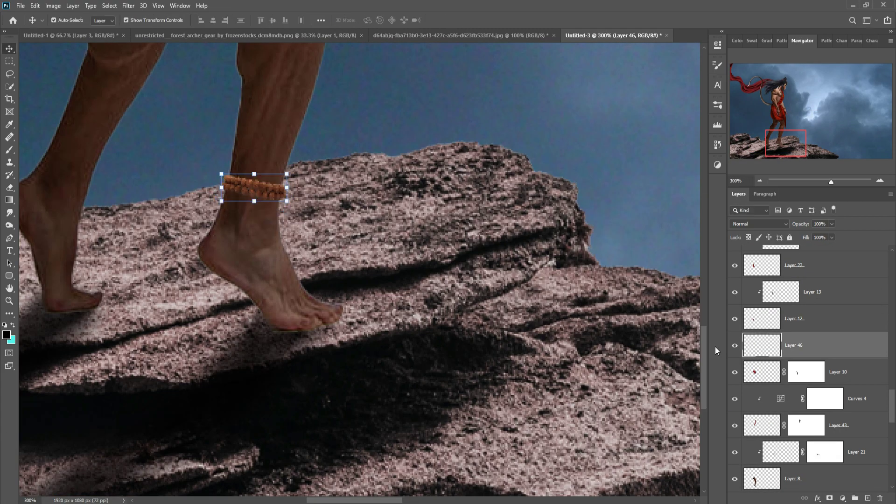
key("Return")
- Double the bead band, merge the copies, and clip a Curves adjustment to it
key("ctrl+j")
key("Up")
key("Up")
key("Up")
left_click(794, 372, "shift")
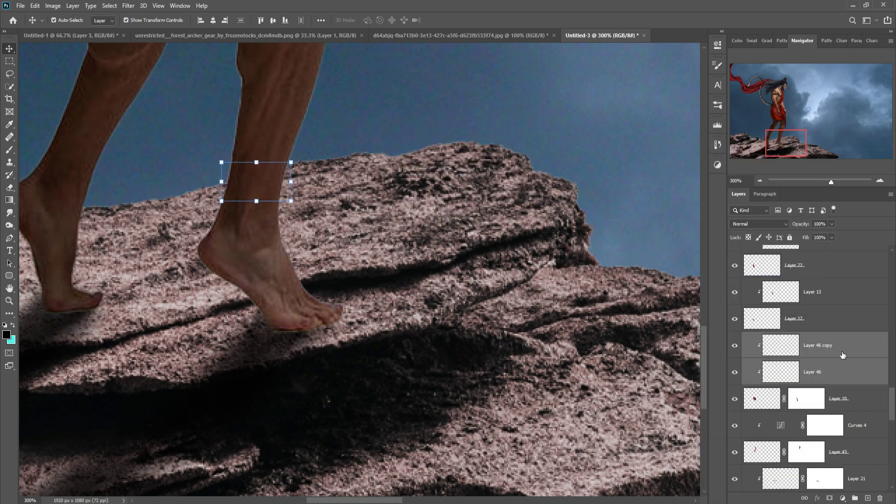
right_click(843, 355)
left_click(819, 355)
left_click(843, 498)
left_click(770, 331)
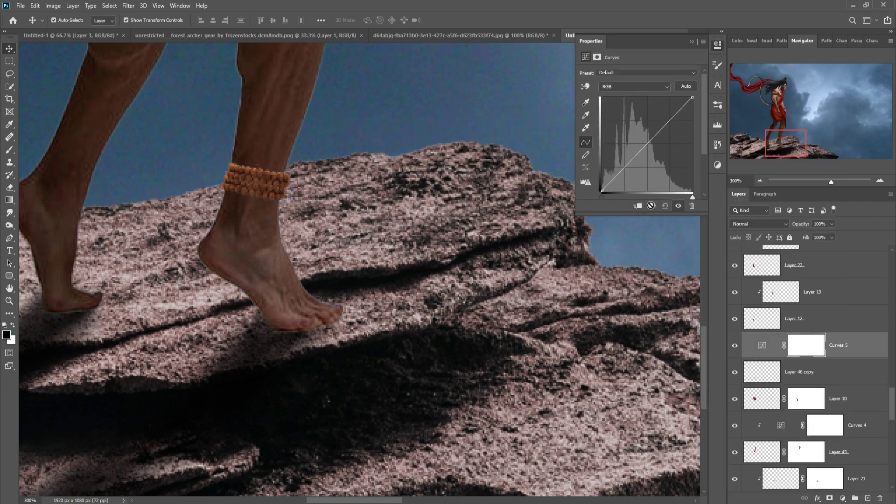
key("ctrl+alt+g")
left_click(848, 340)
- Duplicate the anklet with its Curves and move the copy onto the back leg
left_click(854, 372, "shift")
right_click(867, 344)
left_click(771, 135)
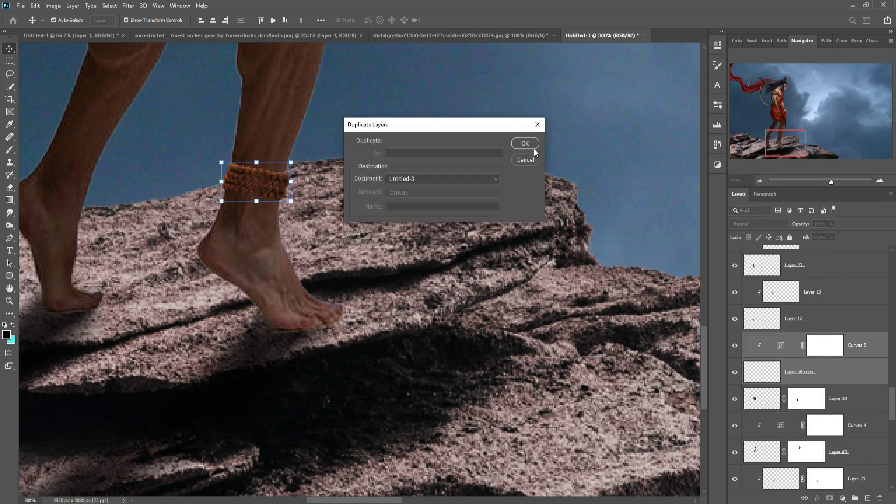
key("Return")
key("ctrl+t")
mouse_move(257, 182)
left_mouse_down()
mouse_move(79, 146)
mouse_move(104, 187)
left_mouse_up()
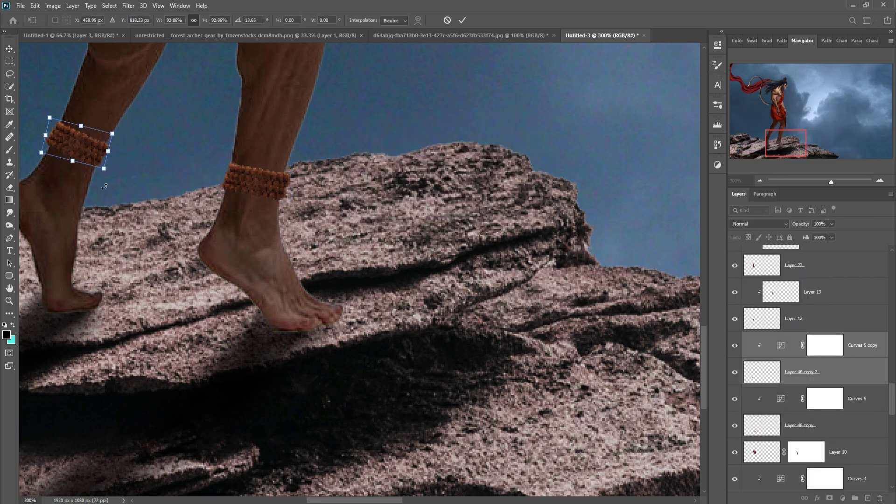
left_click(462, 20)
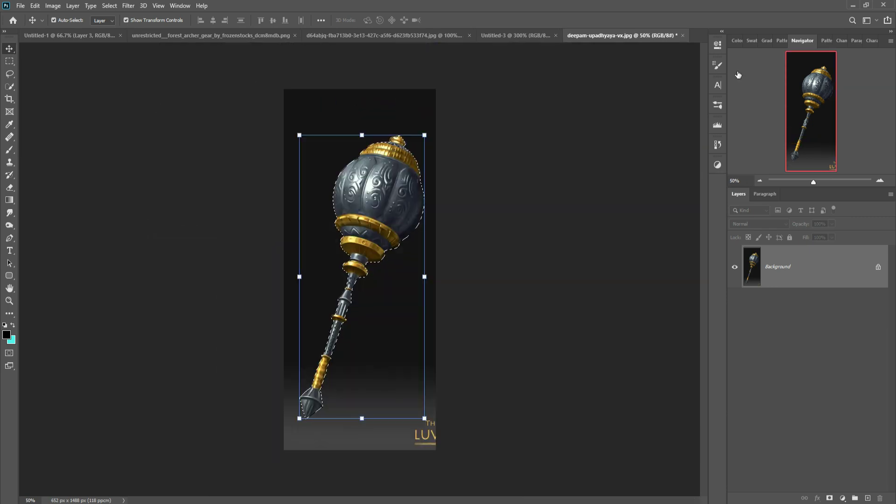
- Bring the mace in, then scale and rotate it into the figure's hands
mouse_move(619, 35)
left_mouse_down()
mouse_move(624, 121)
mouse_move(290, 374)
left_mouse_up()
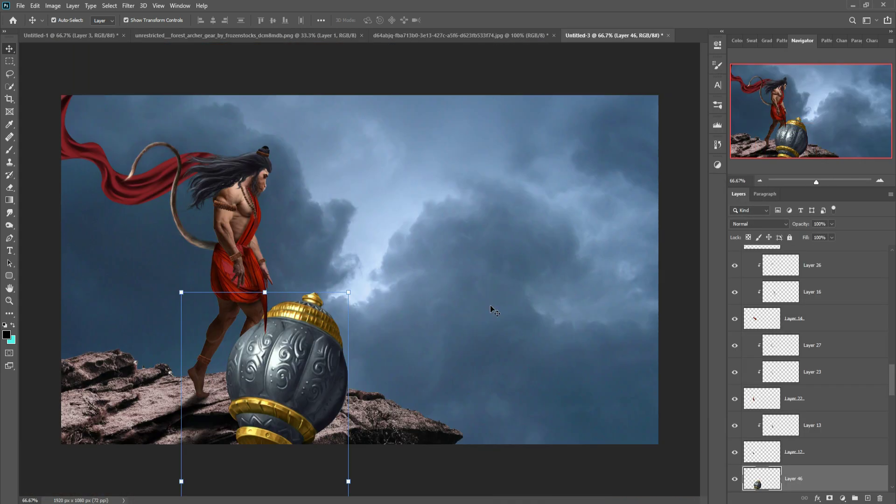
key("ctrl+t")
mouse_move(481, 140)
left_mouse_down()
mouse_move(478, 310)
mouse_move(443, 280)
left_mouse_up()
left_click_drag(373, 299, 271, 252)
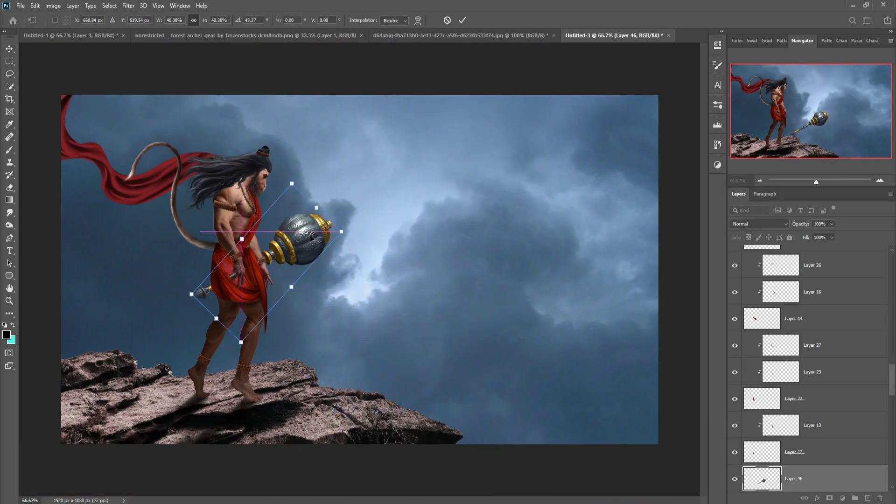
left_click(463, 21)
- Raise the mace layer and rotate the mace to hang beside the leg toward the rock
left_click_drag(794, 478, 821, 254)
key("ctrl+t")
left_click_drag(341, 219, 299, 187)
left_click_drag(280, 280, 301, 364)
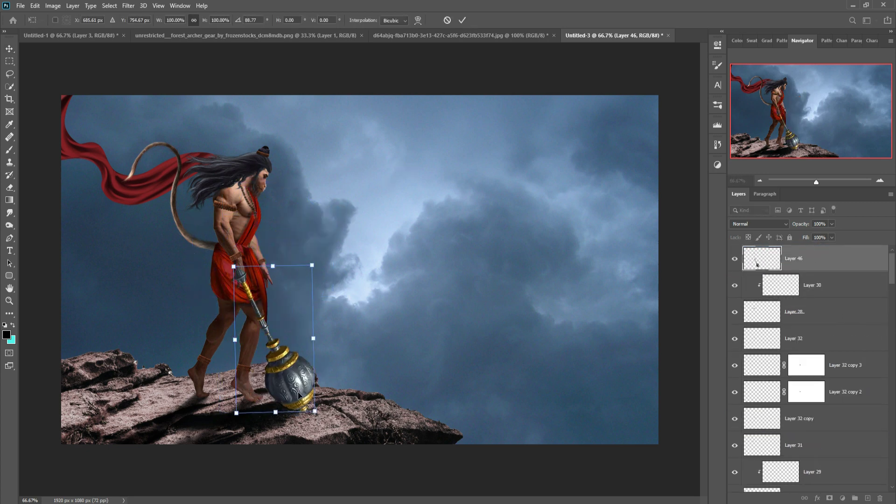
mouse_move(323, 411)
left_mouse_down()
mouse_move(306, 398)
mouse_move(413, 440)
left_mouse_up()
key("Return")
- Reposition the mace and skew its corners to reshape it
key("ctrl+t")
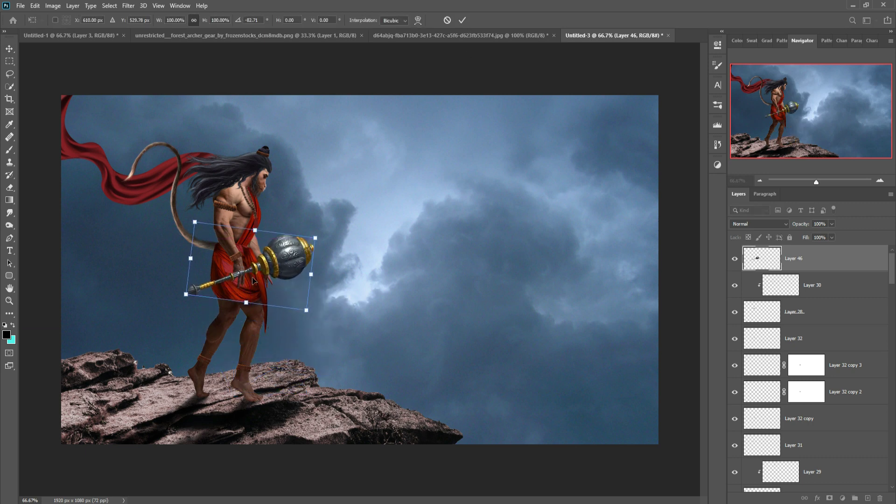
left_click_drag(253, 280, 273, 273)
left_click_drag(340, 250, 337, 226)
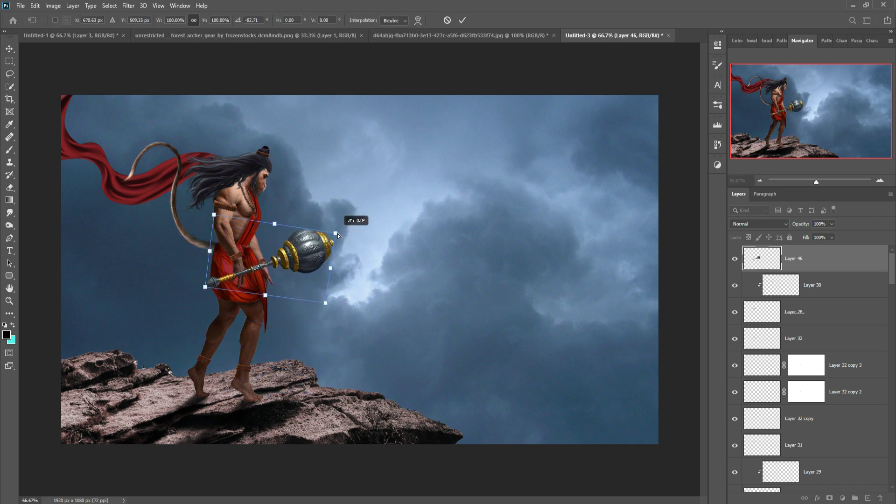
left_click_drag(326, 307, 328, 310)
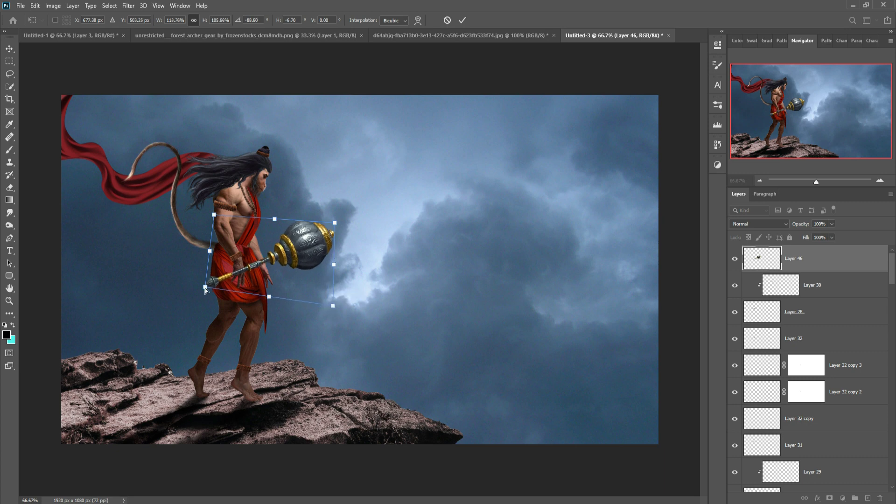
left_click_drag(206, 289, 212, 287)
left_click(462, 20)
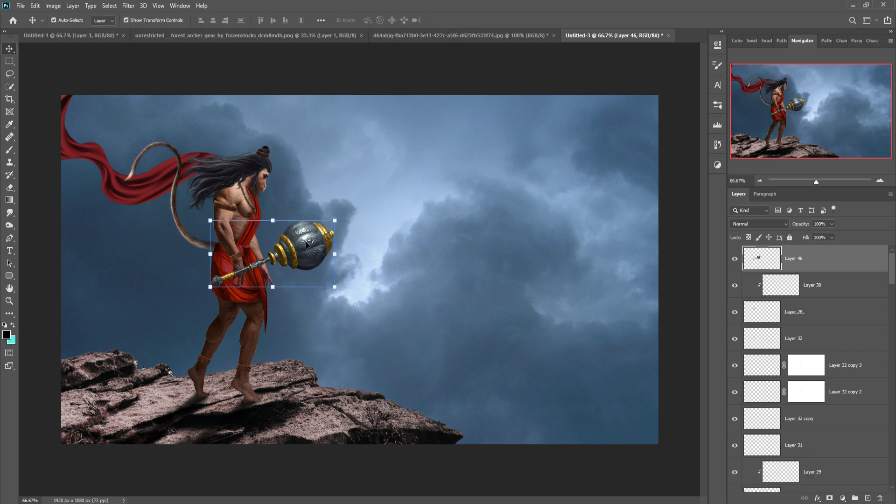
- Turn the mace to point down onto the rock and place its layer behind the front leg
key("ctrl+t")
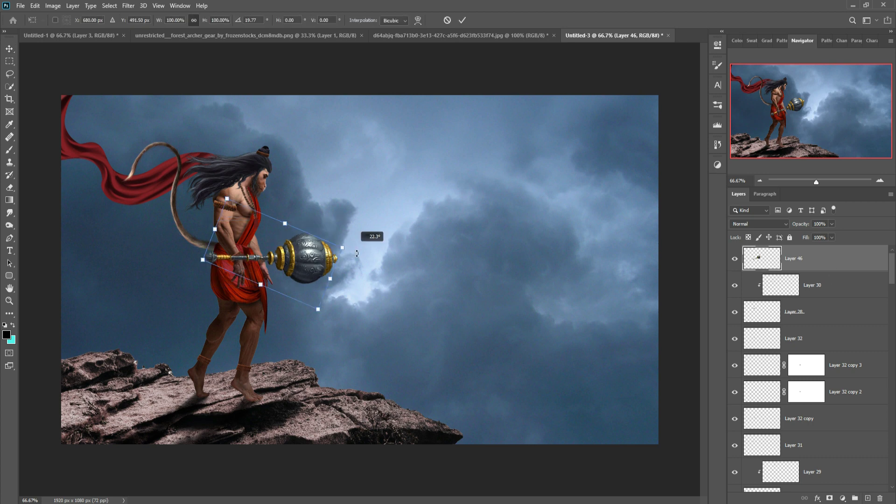
mouse_move(347, 224)
left_mouse_down()
mouse_move(302, 326)
mouse_move(295, 379)
left_mouse_up()
key("Return")
left_click_drag(794, 258, 866, 437)
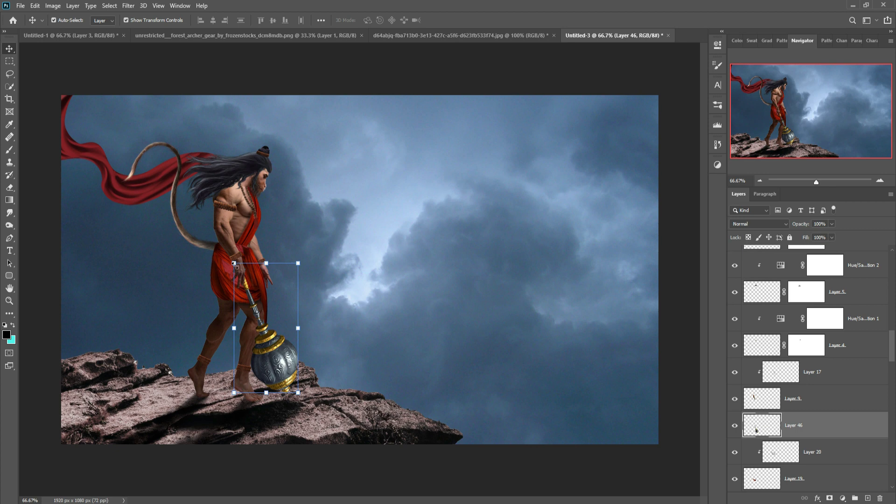
left_click_drag(234, 264, 234, 265)
key("Return")
- Darken the mace with a clipped Curves adjustment pulled downward
left_click(843, 499)
left_click(841, 368)
left_click_drag(658, 142, 658, 153)
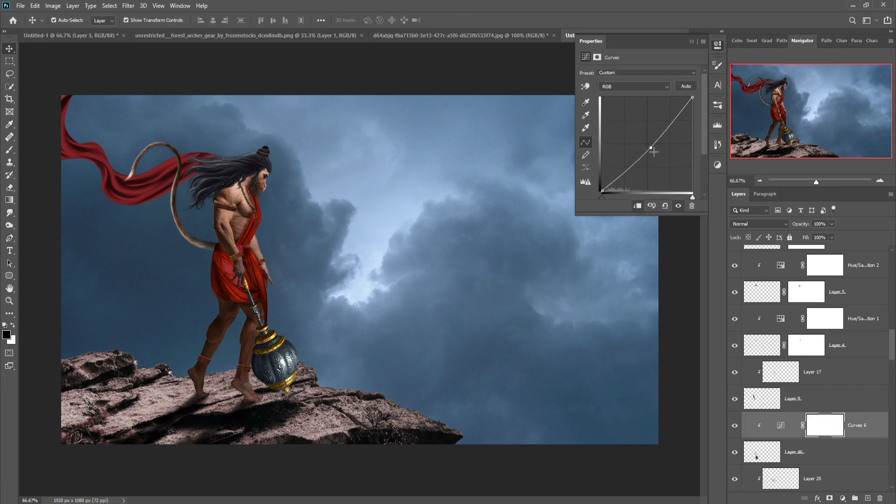
left_click(690, 48)
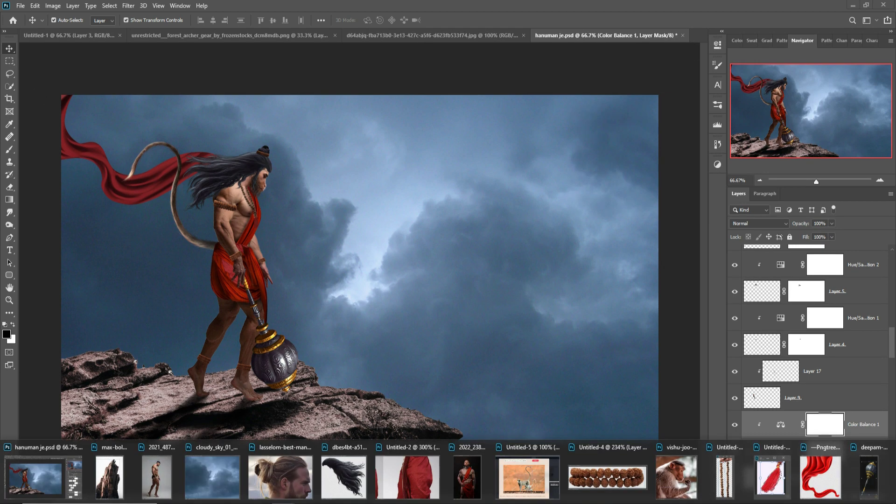
- Bring the lassoed monkey fur into the composite, shrink it below half size, and place it on the upper arm
left_click(662, 480)
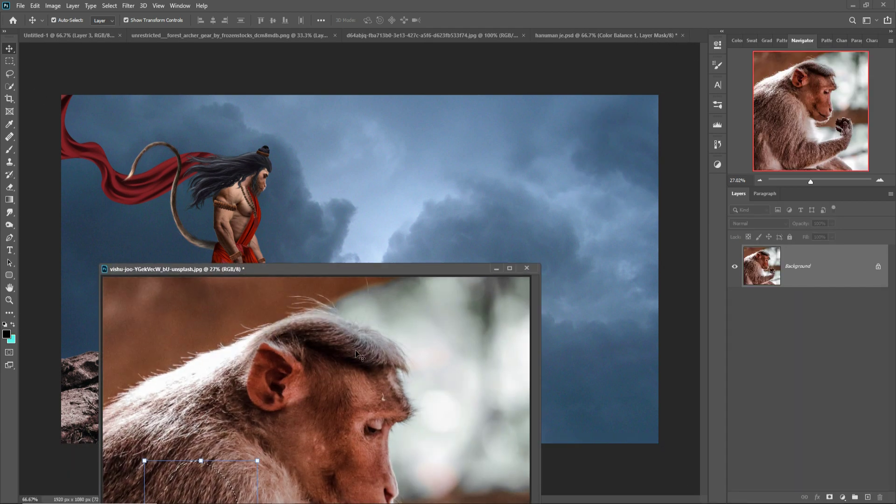
left_click_drag(204, 481, 287, 203)
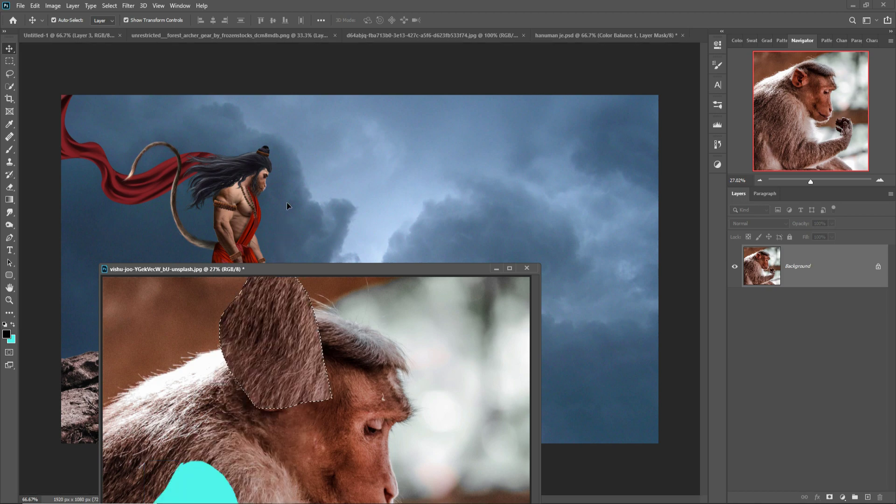
left_click(498, 270)
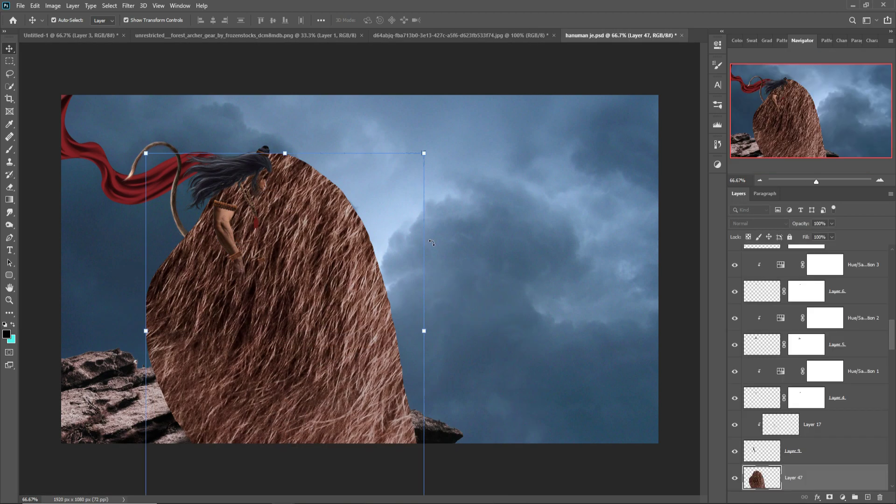
left_click_drag(830, 474, 832, 418)
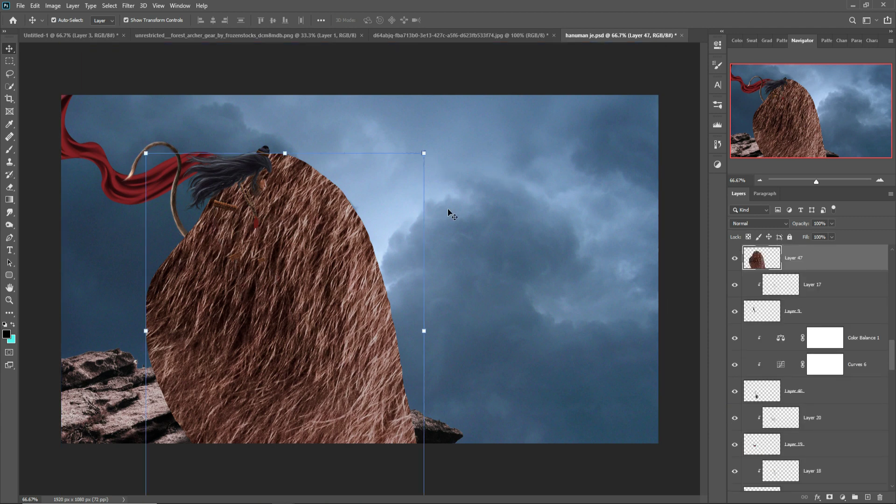
left_click_drag(416, 157, 223, 293)
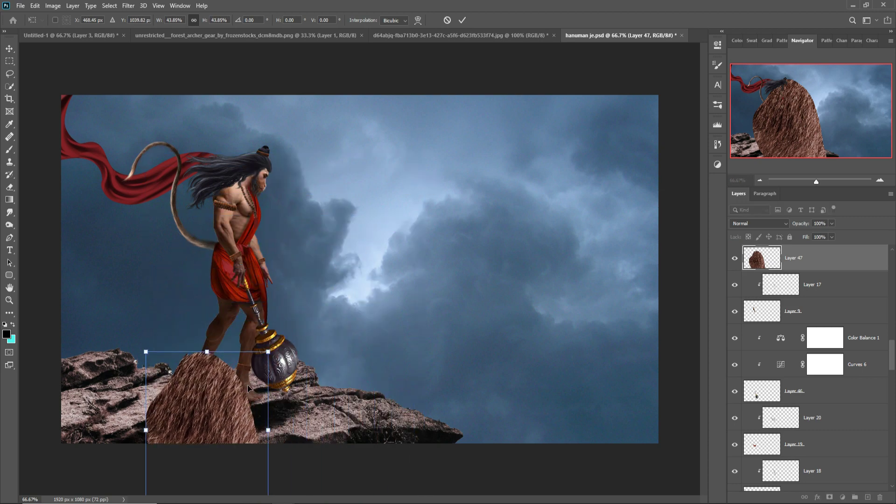
mouse_move(256, 356)
left_mouse_down()
mouse_move(291, 162)
mouse_move(229, 262)
mouse_move(228, 211)
left_mouse_up()
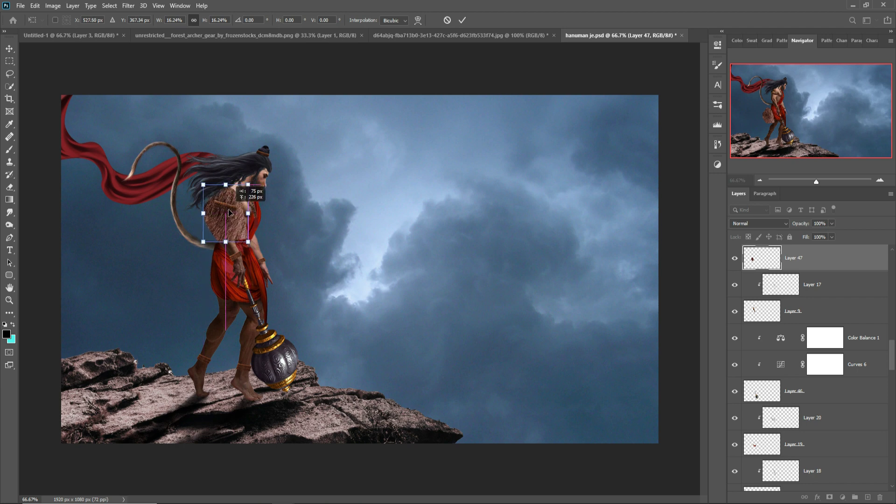
left_click_drag(227, 212, 239, 226)
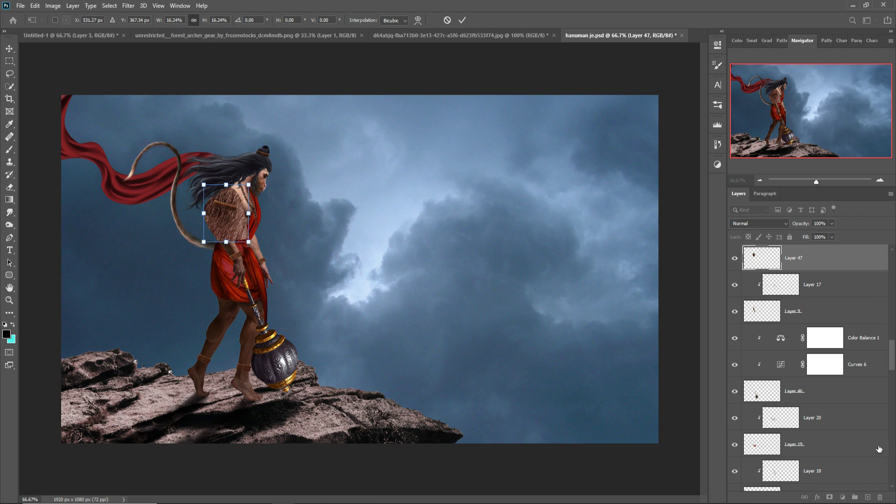
key("Return")
key("Return")
- Clip the fur layer to the figure, shrink it slightly more, and add a layer mask
right_click(817, 264)
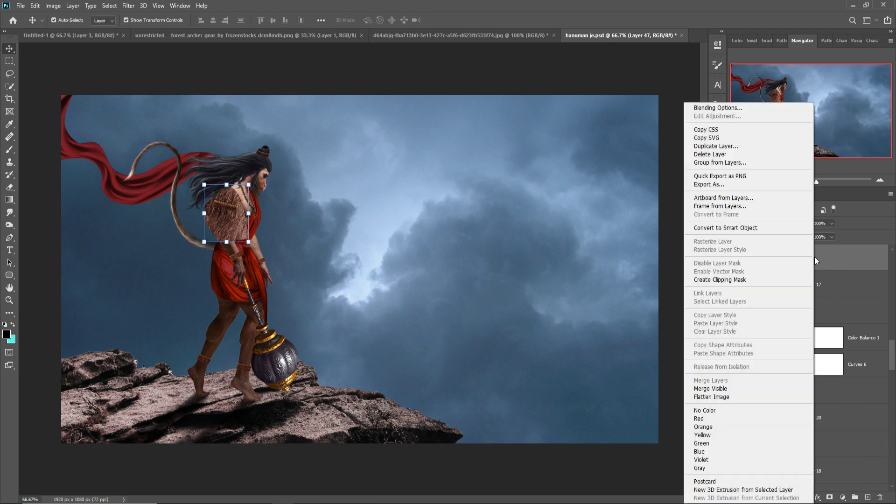
left_click(734, 280)
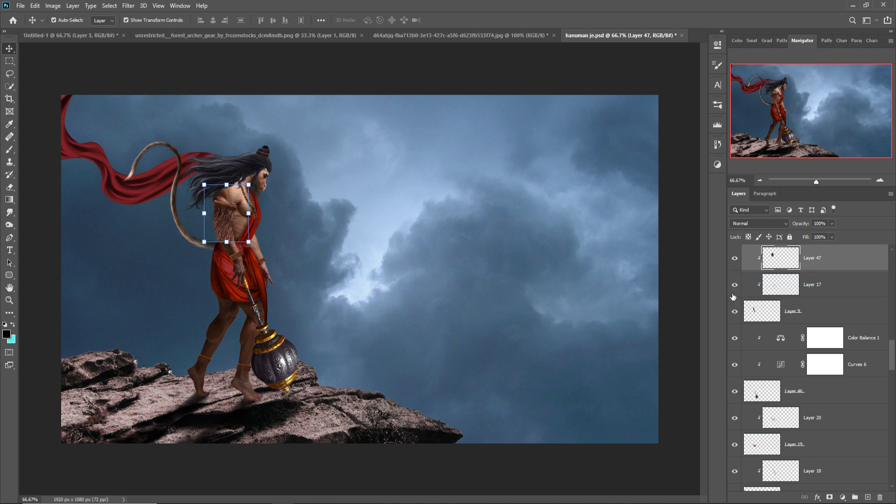
left_click_drag(249, 185, 229, 234)
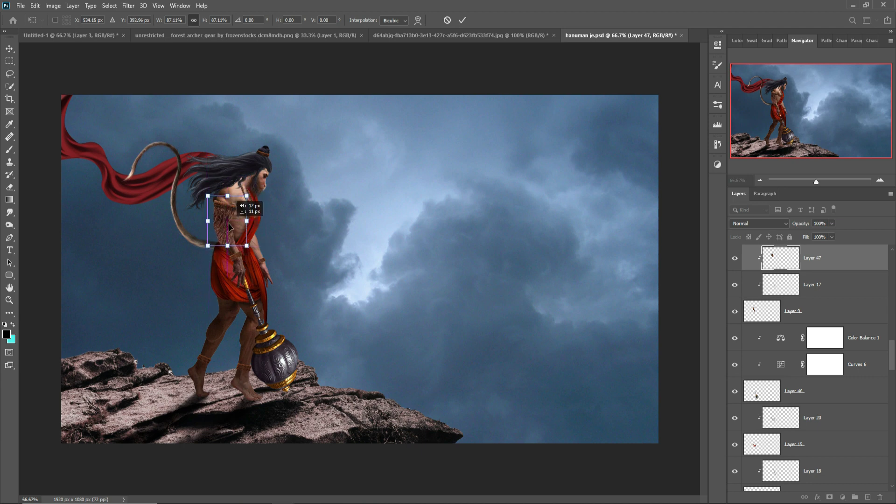
left_click_drag(229, 230, 229, 227)
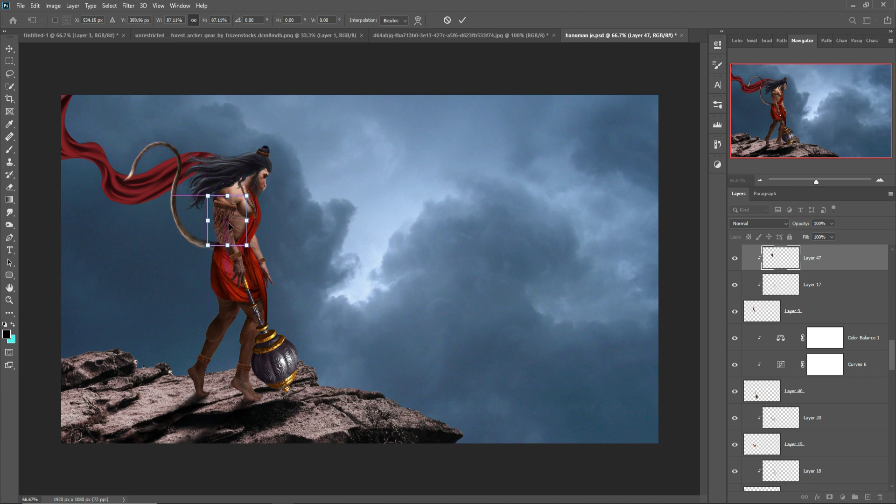
left_click(463, 20)
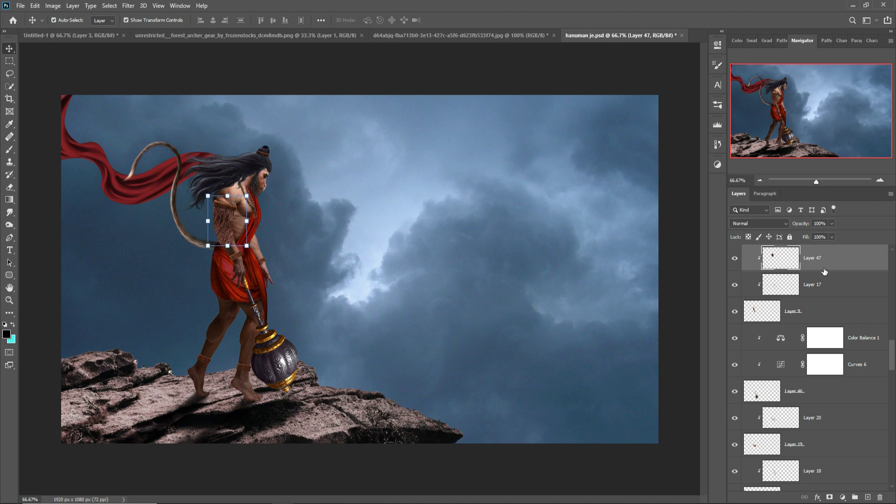
left_click(830, 498)
- Zoom in on the torso and mask away some fur near the chest with a 38% opacity brush
key("b")
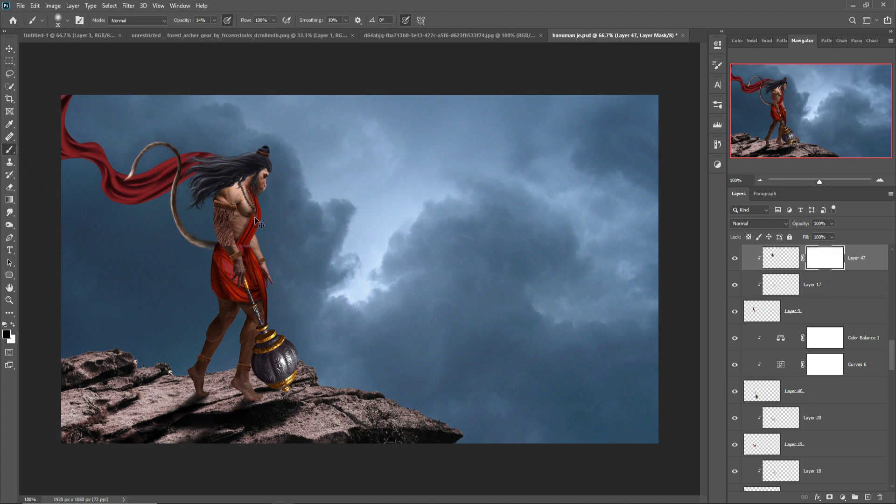
key("ctrl+plus")
key("ctrl+plus")
key("ctrl+plus")
left_click_drag(256, 238, 557, 257)
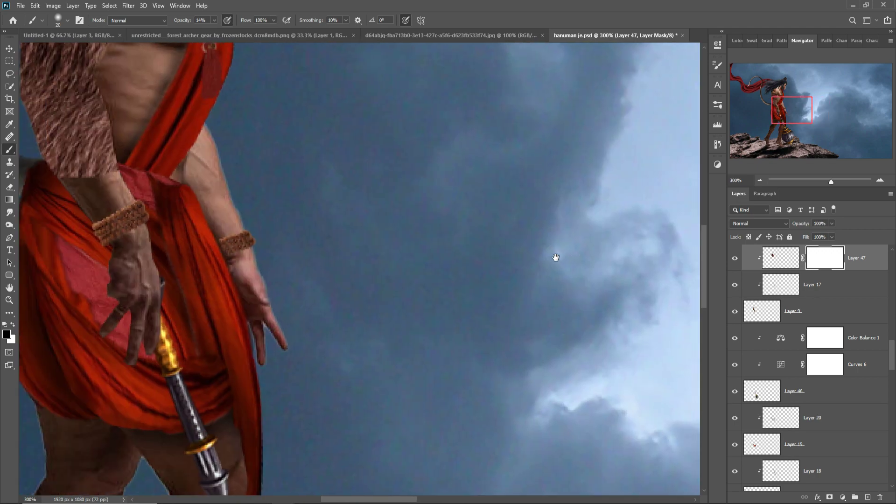
left_click_drag(360, 244, 536, 362)
key("bracketright")
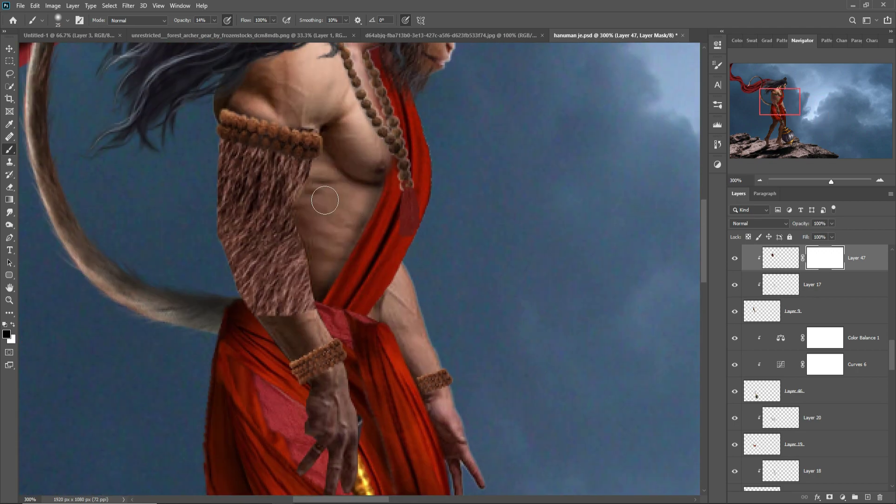
key("bracketright")
key("bracketright")
key("bracketright")
left_click(214, 20)
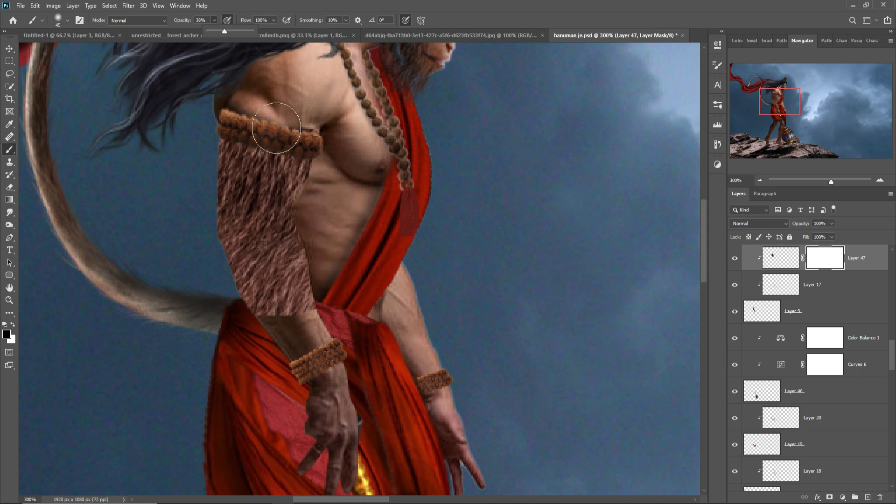
left_click(322, 217)
left_click(290, 172)
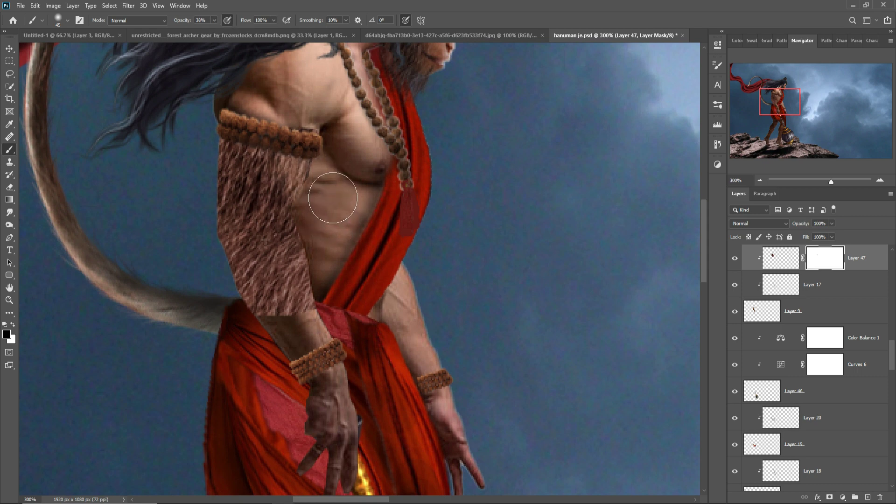
- Soften the fur edge into the arm skin at 13% brush opacity, then duplicate the fur layer
left_click(214, 20)
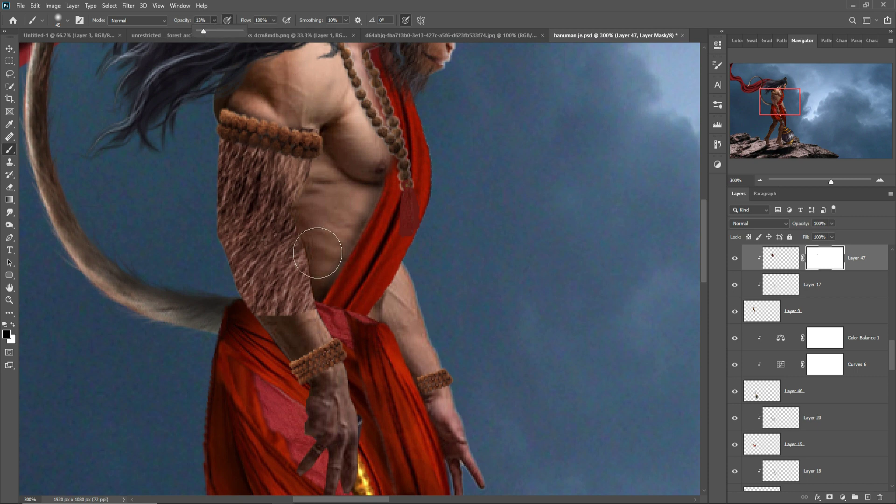
left_click(307, 192)
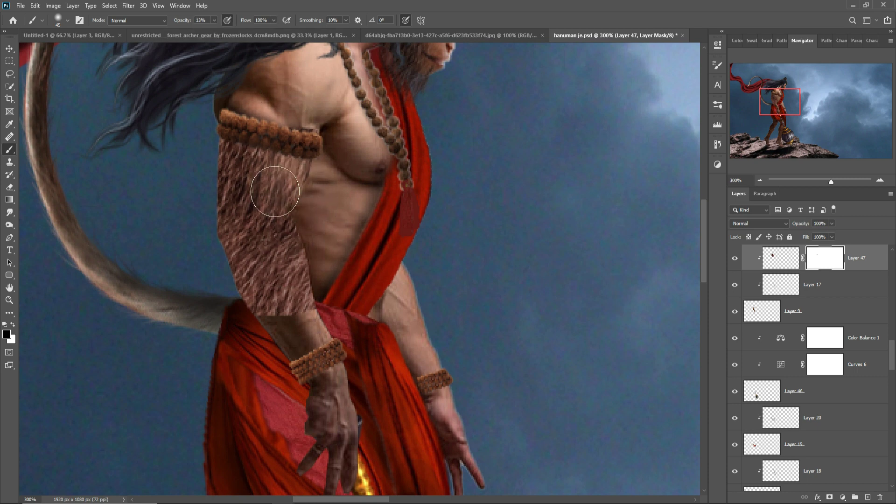
mouse_move(265, 202)
left_mouse_down()
mouse_move(310, 212)
mouse_move(340, 266)
mouse_move(351, 245)
mouse_move(344, 304)
mouse_move(320, 324)
mouse_move(324, 315)
mouse_move(305, 320)
mouse_move(284, 306)
mouse_move(282, 345)
mouse_move(306, 322)
mouse_move(240, 206)
mouse_move(247, 176)
mouse_move(265, 284)
mouse_move(323, 360)
left_mouse_up()
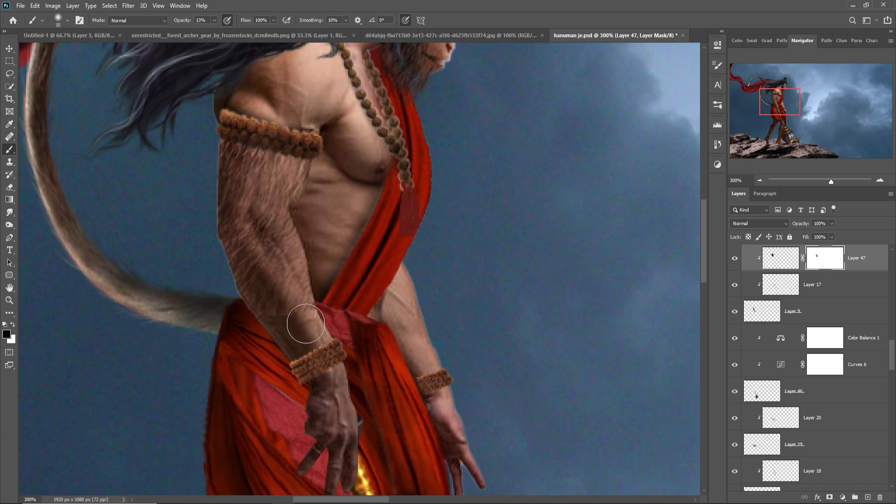
key("bracketleft")
key("bracketleft")
key("bracketleft")
key("ctrl+j")
key("ctrl+t")
- Move the fur copy onto the forearm, then paste fur texture clipped to the figure
left_click_drag(280, 200, 280, 320)
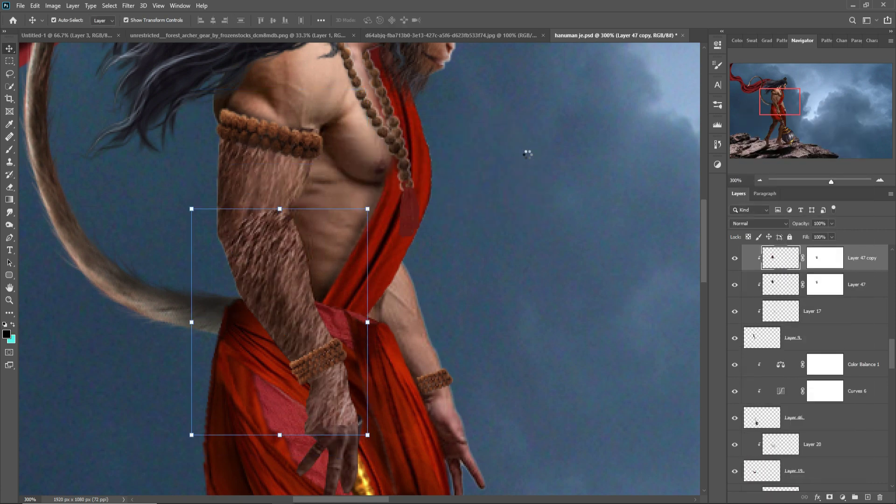
key("Return")
key("ctrl+v")
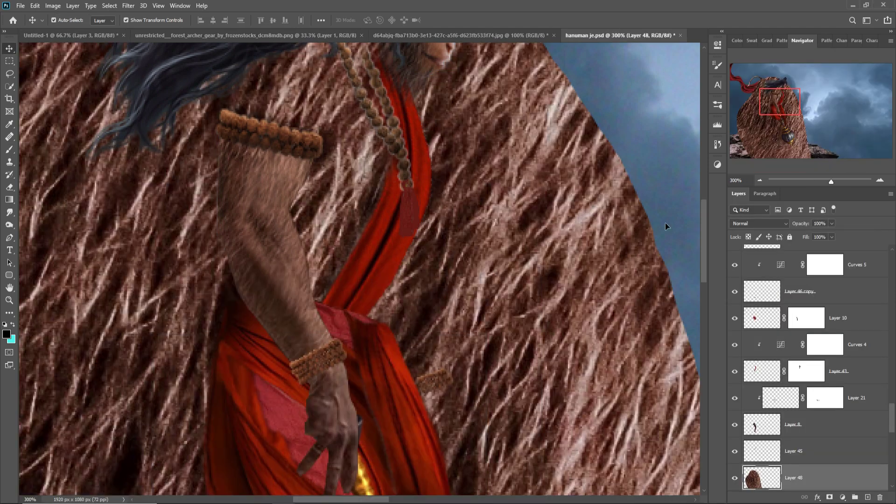
key("ctrl+alt+g")
- Scale the pasted fur, add a mask, and warp it to follow the chest
key("ctrl+1")
key("ctrl+t")
key("Return")
left_click(830, 498)
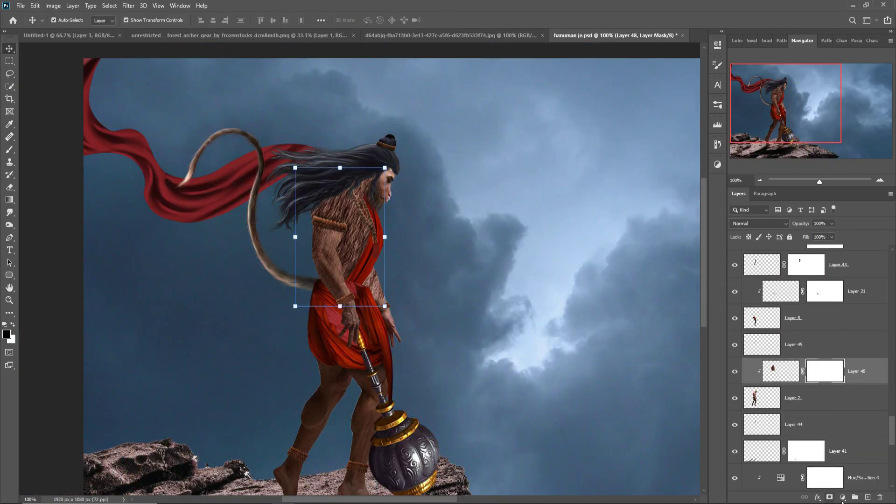
key("ctrl+t")
key("Return")
- Duplicate the chest fur and move the copy down over the thigh
key("b")
key("ctrl+j")
key("ctrl+t")
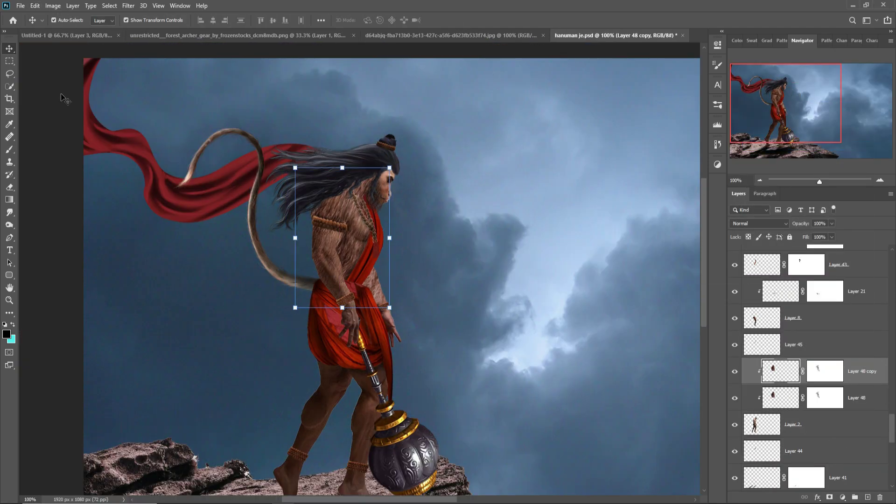
left_click_drag(341, 238, 326, 383)
key("Return")
- Make another fur copy and move it further up the layer stack
key("ctrl+j")
key("ctrl+t")
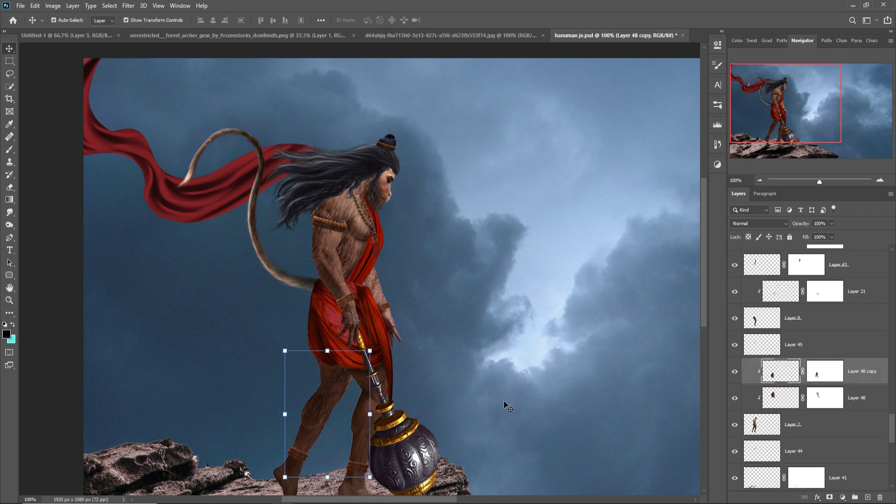
key("ctrl+bracketright")
key("ctrl+bracketright")
key("ctrl+bracketright")
key("Return")
- Add a new empty layer and set up a small, full-opacity soft brush in sampled brown
key("ctrl+shift+alt+n")
left_click(58, 20)
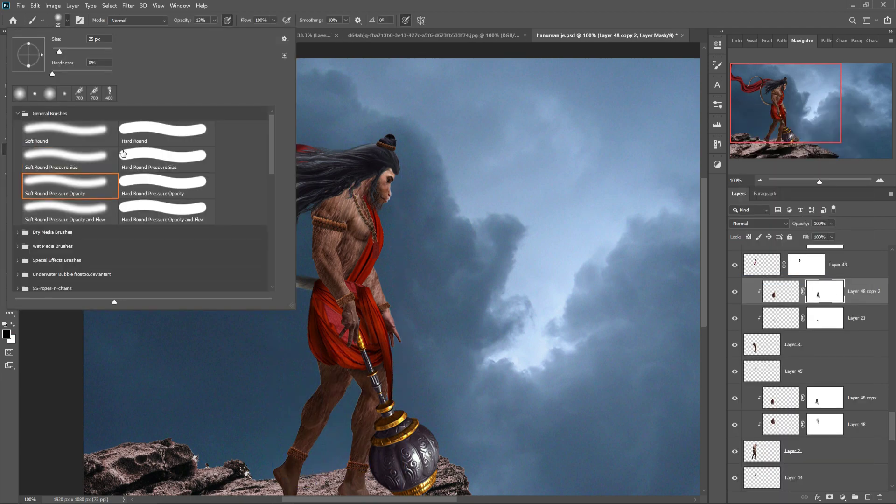
key("ctrl+plus")
key("ctrl+plus")
left_click(224, 147, "alt")
key("bracketleft")
key("bracketleft")
key("0")
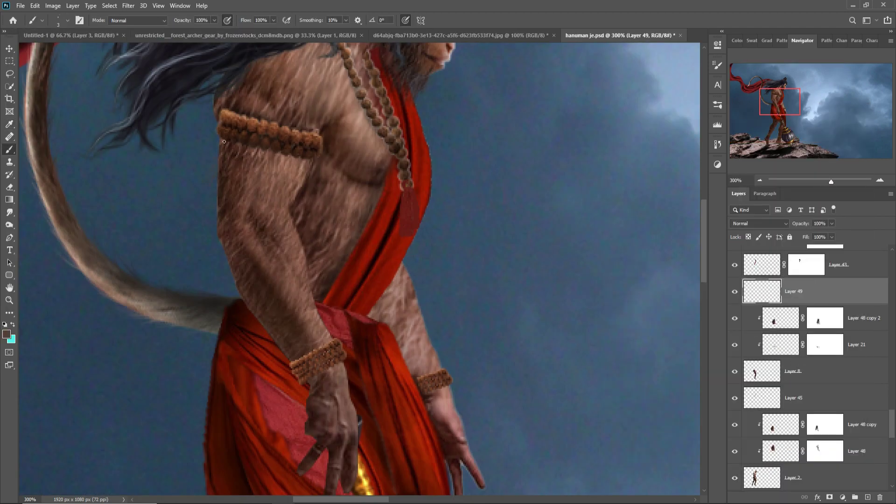
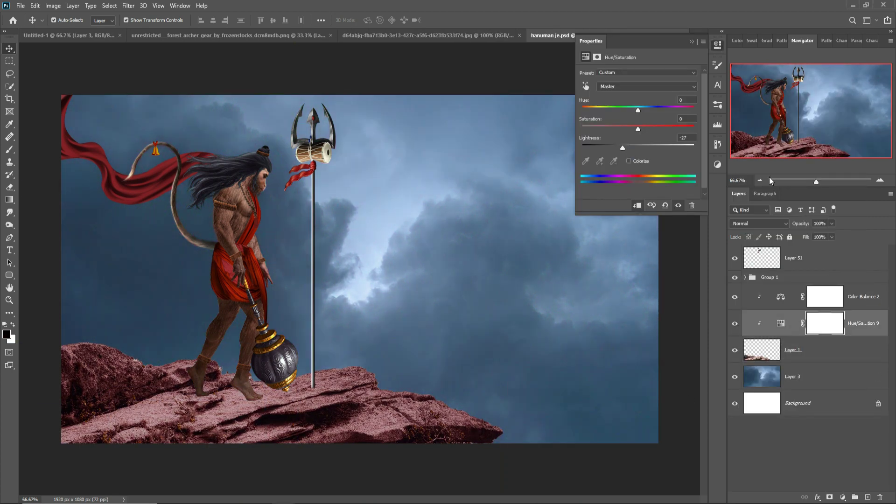
- Tone the red cloth with clipped Hue/Saturation (Saturation -33, Lightness -15) and Curves layers
right_click(811, 243)
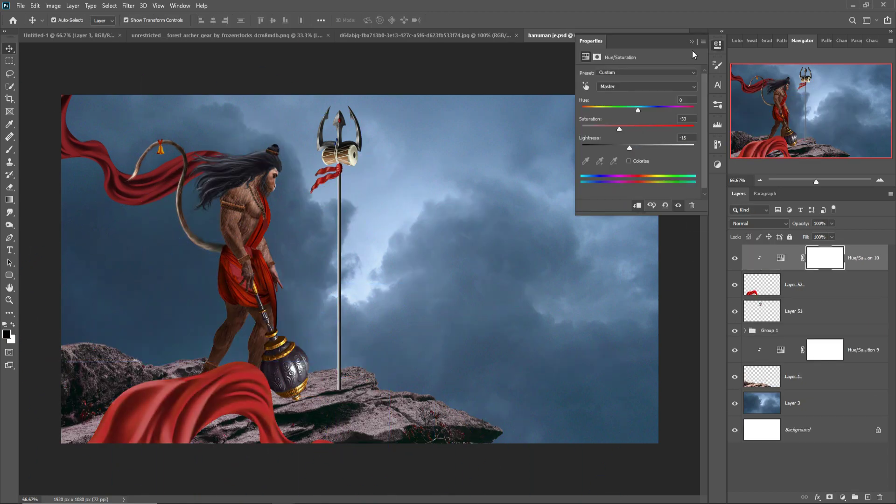
left_click(35, 6)
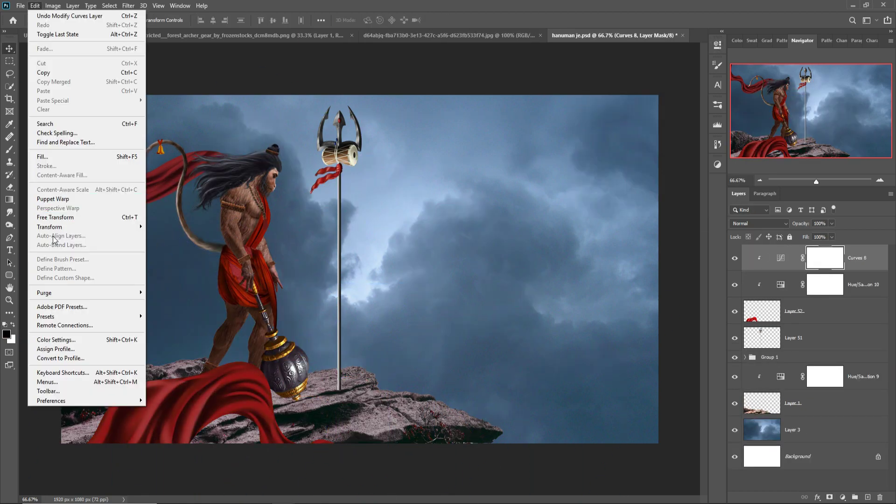
- Start a Motion Blur on the adjustment mask by mistake and cancel it
left_click(127, 6)
mouse_move(134, 115)
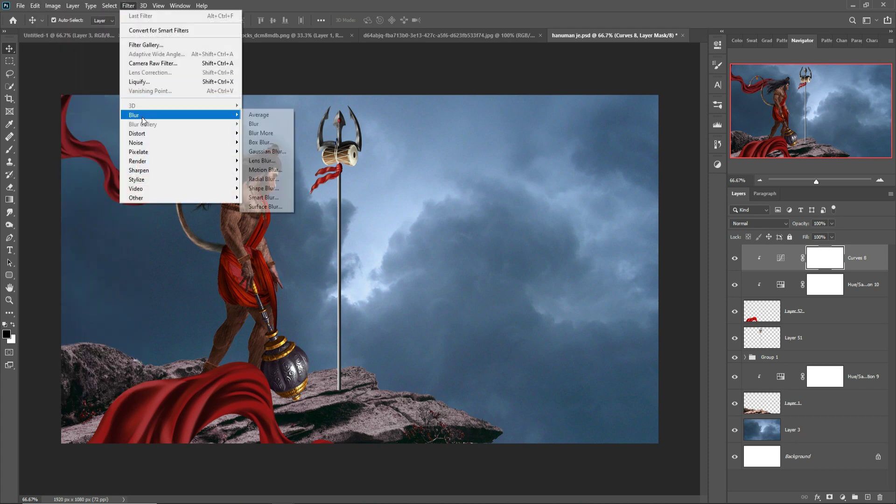
left_click(268, 171)
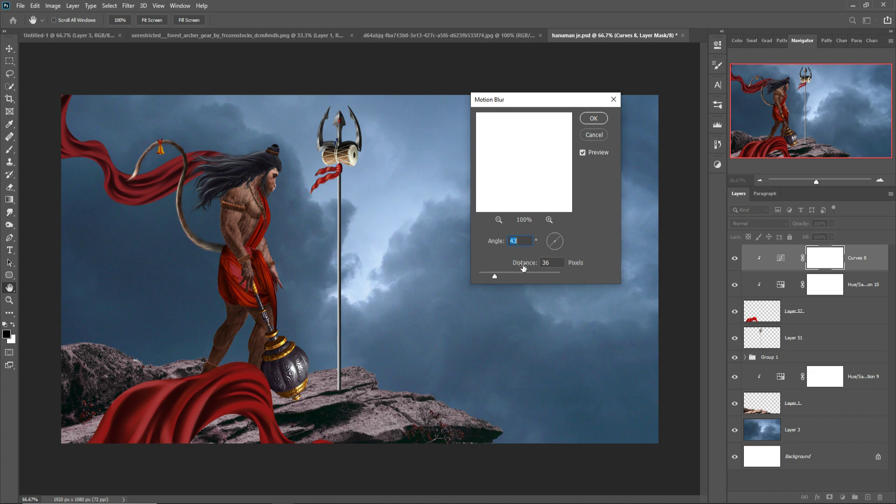
left_click(592, 136)
- Apply a Motion Blur of angle 13° and distance 57 to the red cloth layer
left_click(756, 312)
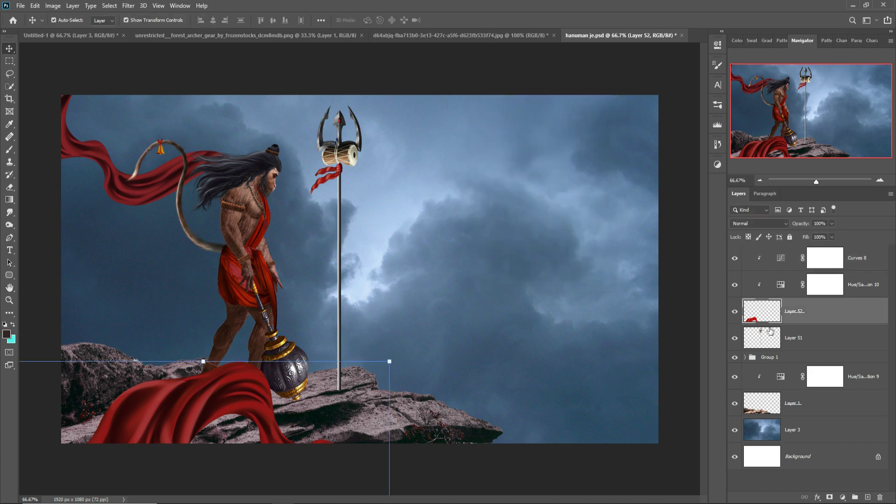
left_click(109, 6)
mouse_move(128, 6)
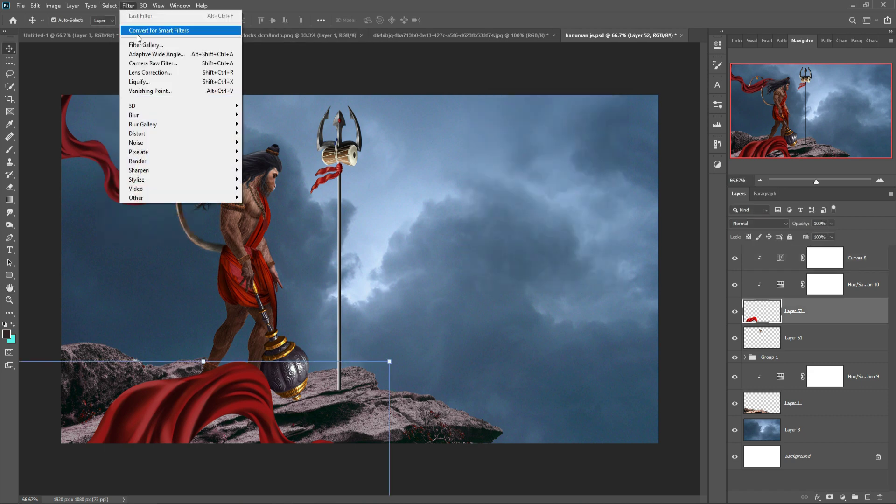
mouse_move(134, 115)
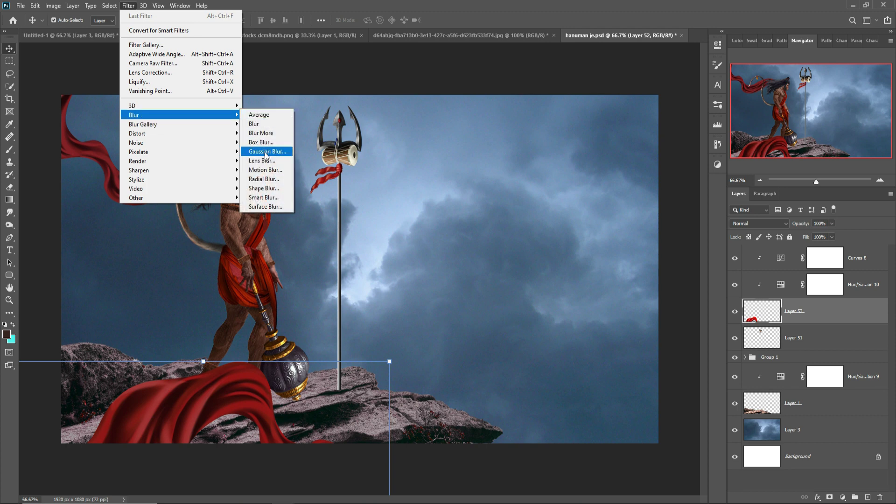
left_click(265, 170)
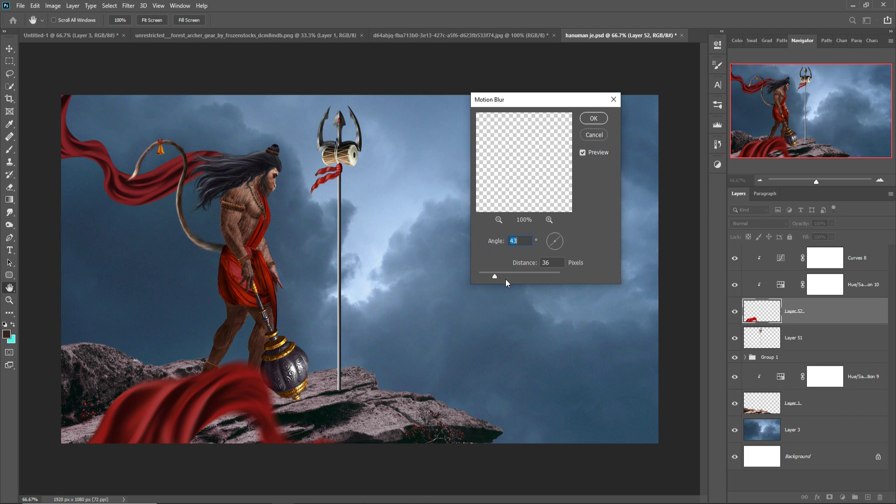
left_click_drag(497, 276, 500, 275)
left_click_drag(564, 237, 567, 238)
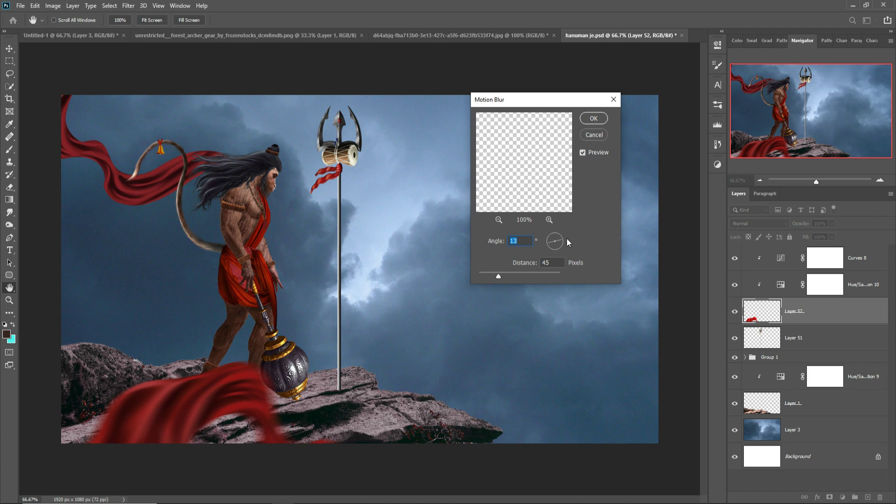
left_click_drag(498, 277, 502, 276)
left_click(593, 118)
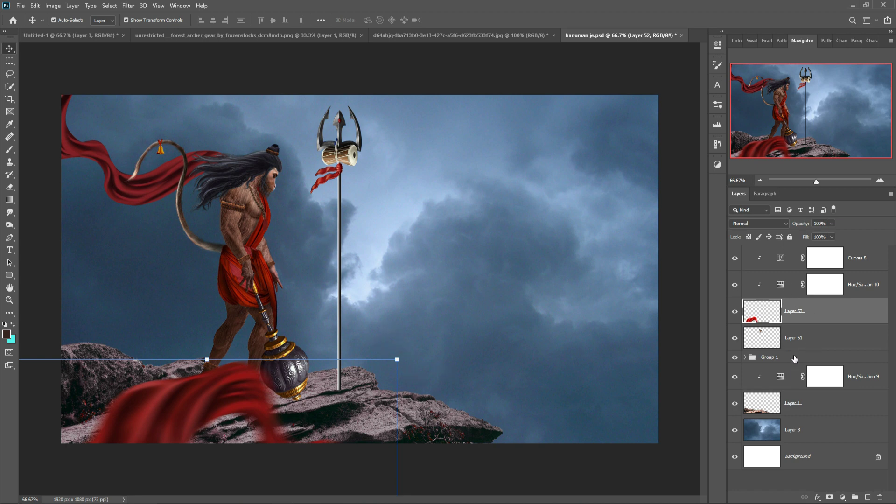
left_click(796, 357)
- Add a new layer above Group 1 and zoom in on Hanuman's legs with a small hard brush
left_click(868, 497)
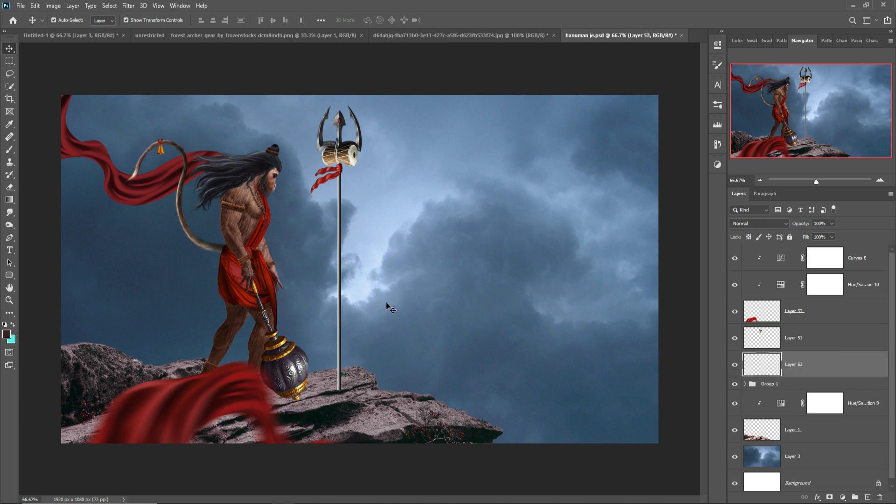
left_click(9, 151)
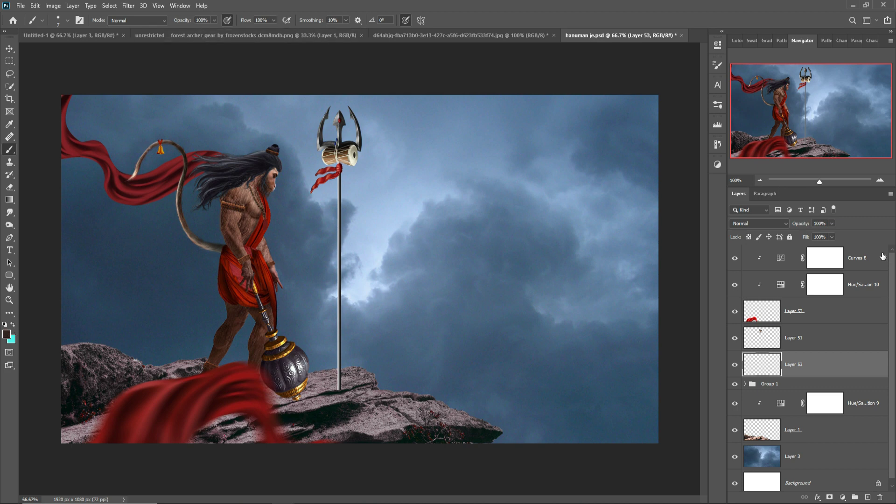
key("Return")
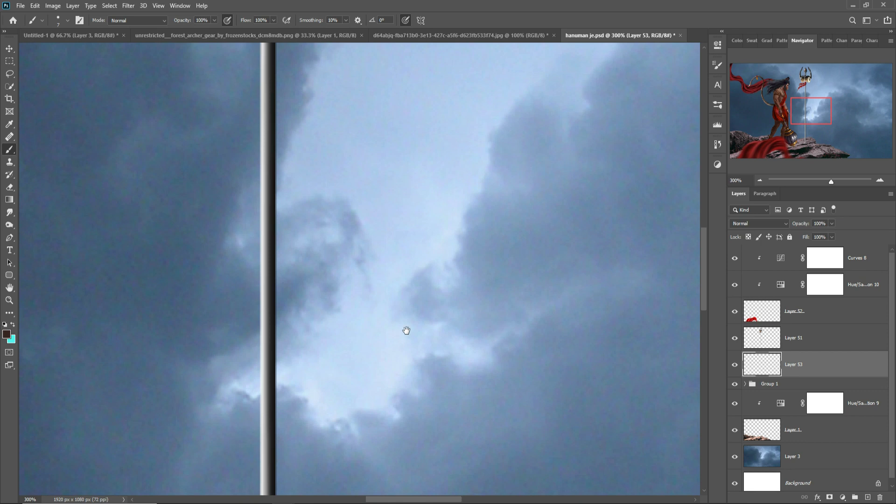
mouse_move(332, 356)
left_mouse_down()
mouse_move(333, 306)
mouse_move(394, 316)
mouse_move(491, 292)
left_mouse_up()
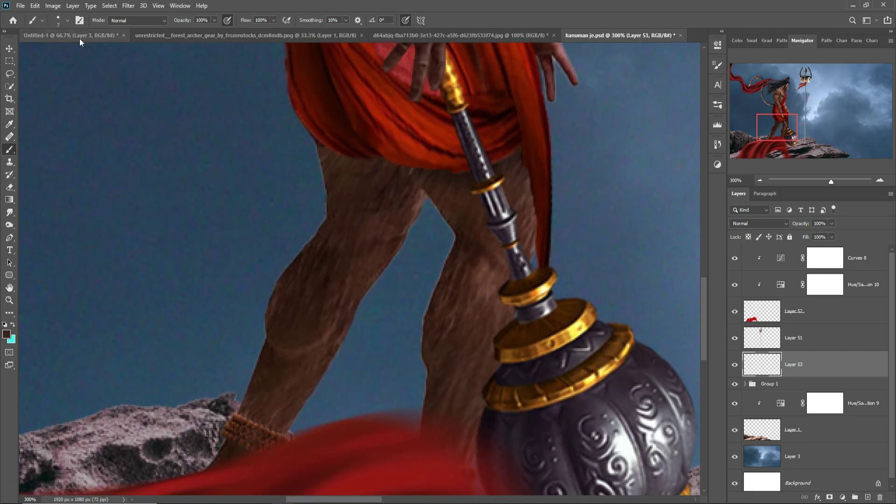
left_click(68, 20)
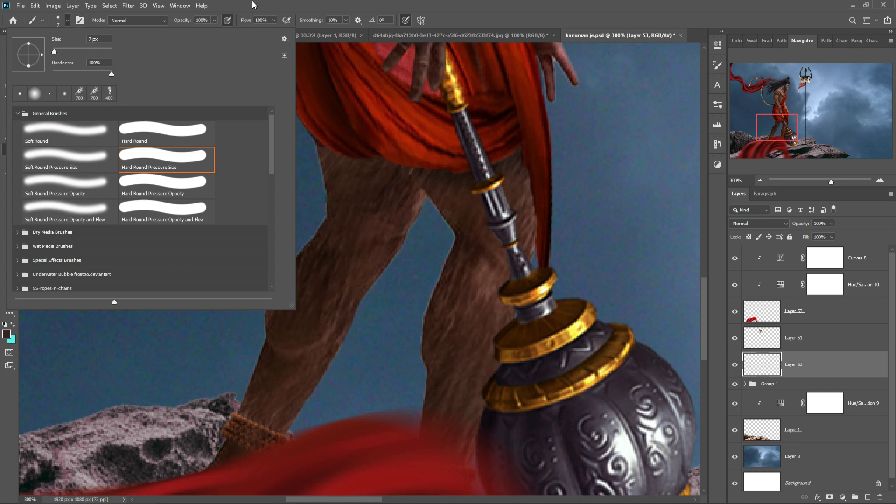
key("Escape")
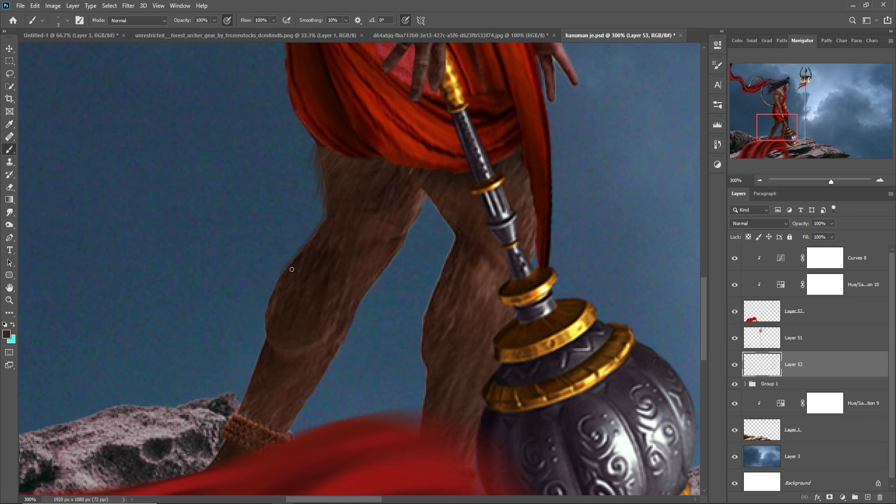
- Paint the leg fur in dark brown #231713, then add another empty layer
left_click(7, 335)
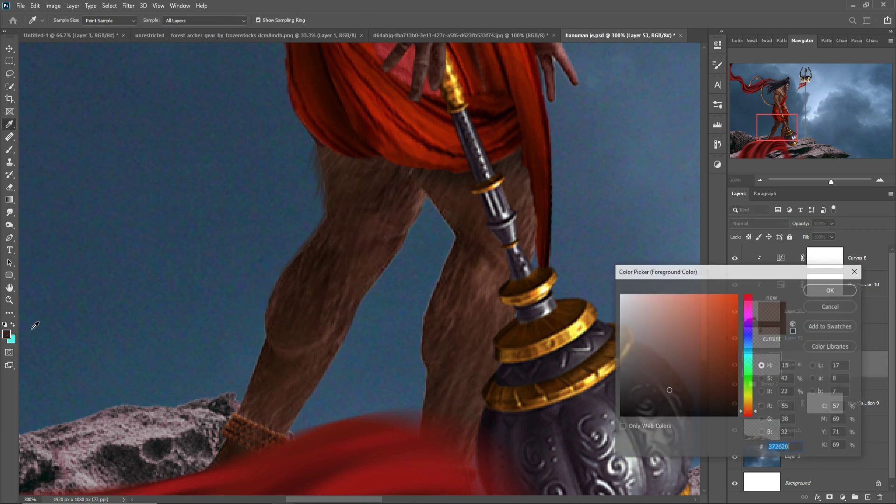
left_click(672, 400)
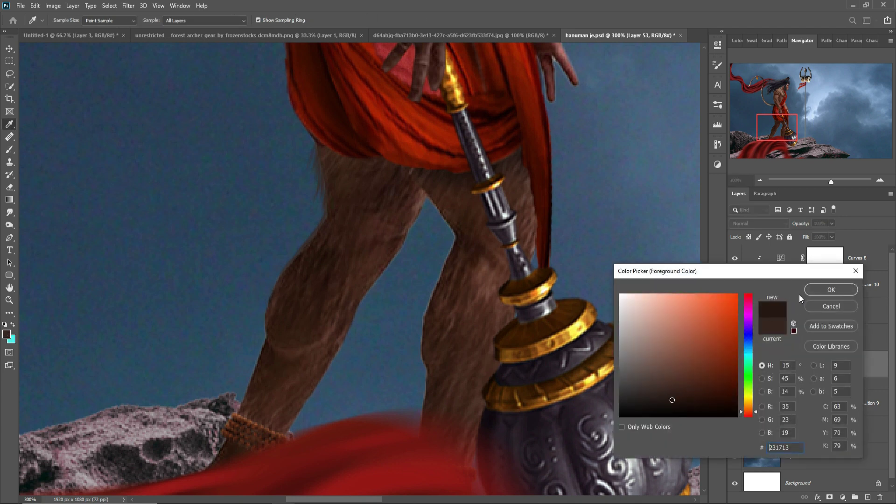
left_click(823, 290)
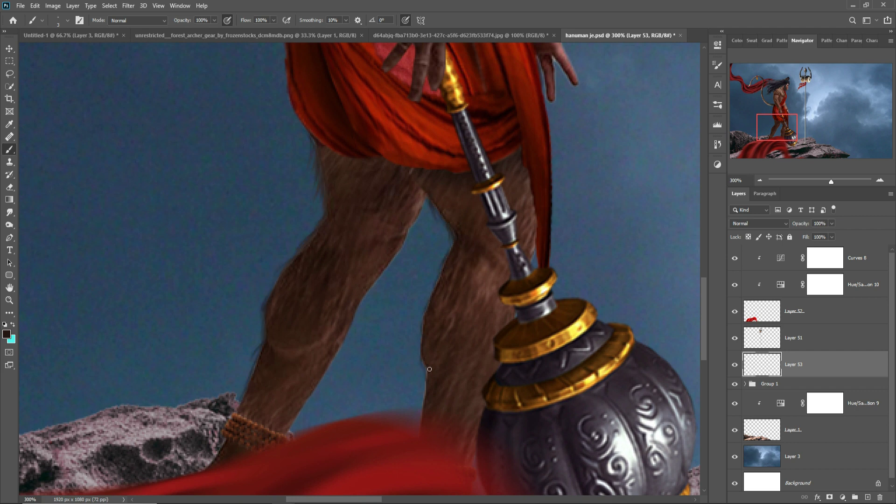
key("ctrl+shift+alt+n")
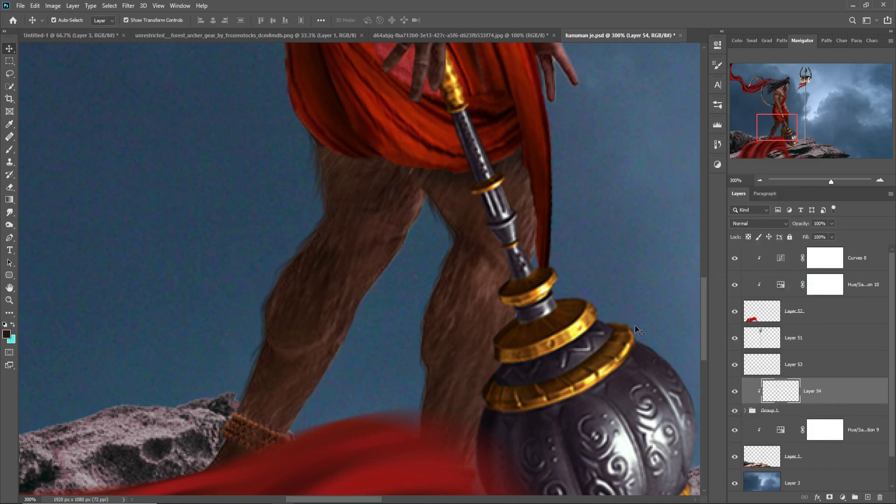
- Pick a darker brown paint colour and return to the brush for body shading
left_click(6, 335)
left_click(672, 400)
left_click(831, 290)
key("b")
scroll(507, 269, "up", 10)
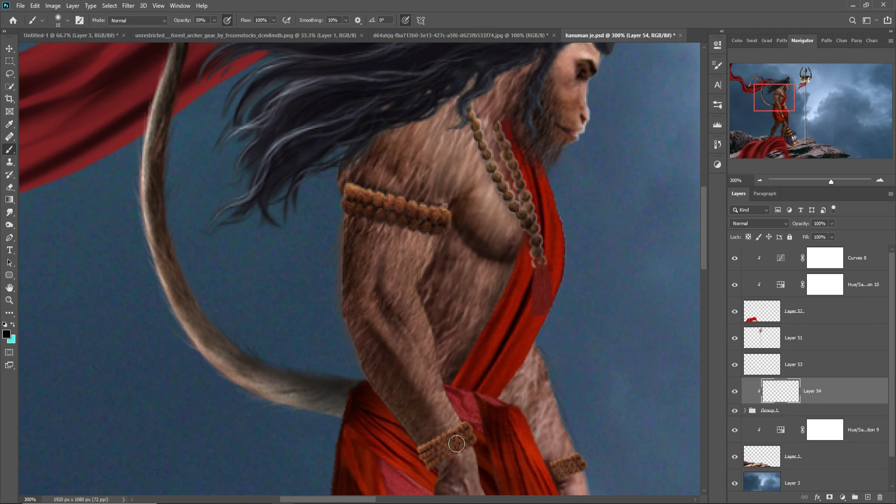
- Shade with dark browns like #3b231d, fit the image in view, and add Layer 55
left_click(6, 334)
left_click(678, 386)
left_click(831, 288)
scroll(456, 264, "down", 5)
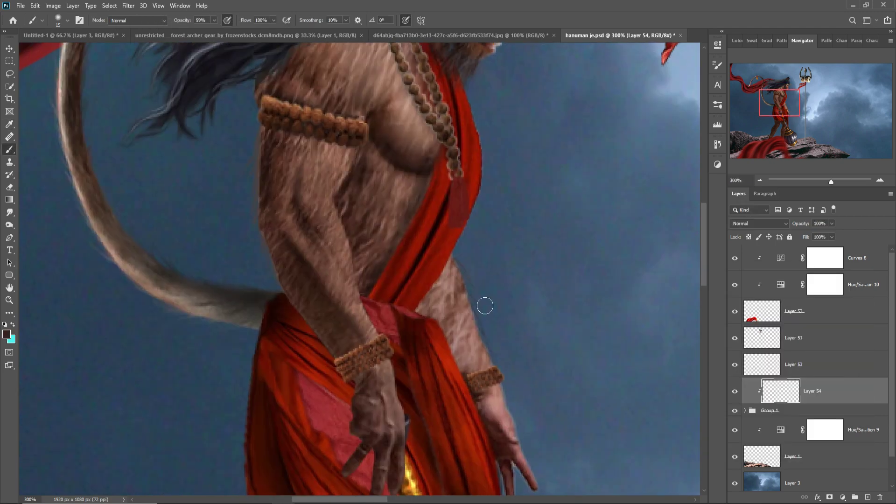
scroll(488, 400, "down", 5)
left_click(7, 334)
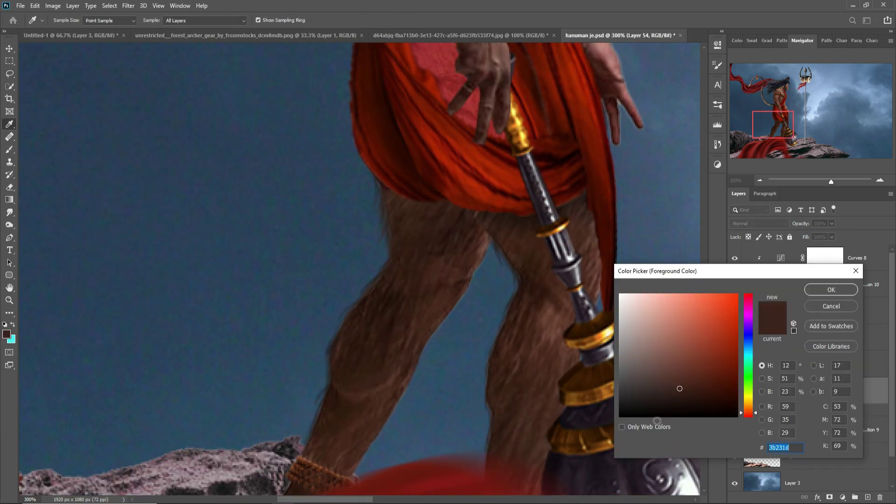
left_click(831, 288)
key("ctrl+minus")
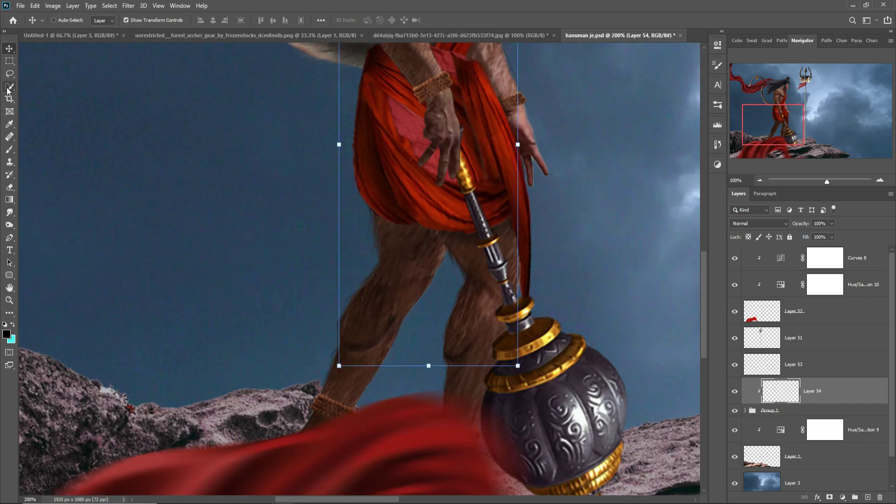
key("ctrl+minus")
key("ctrl+minus")
key("ctrl+minus")
key("ctrl+shift+alt+n")
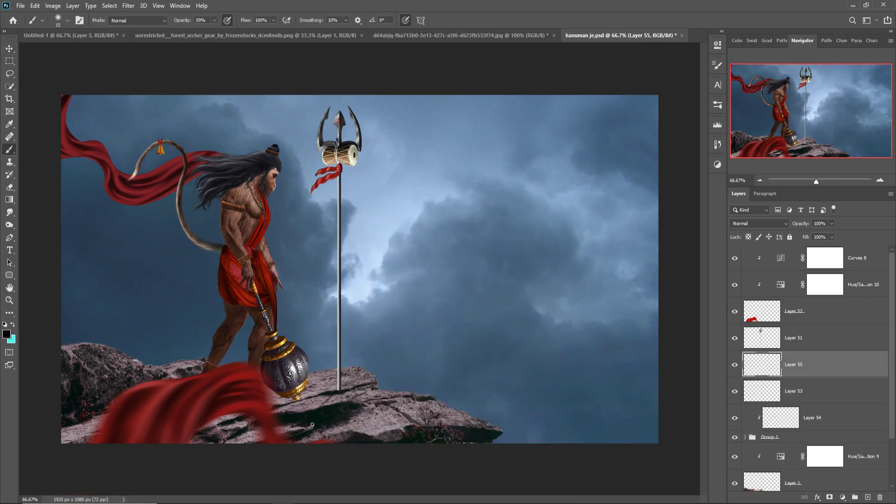
- Mask Layer 55, reset default colours, and add a new clipped layer above Layer 51
key("bracketright")
key("bracketright")
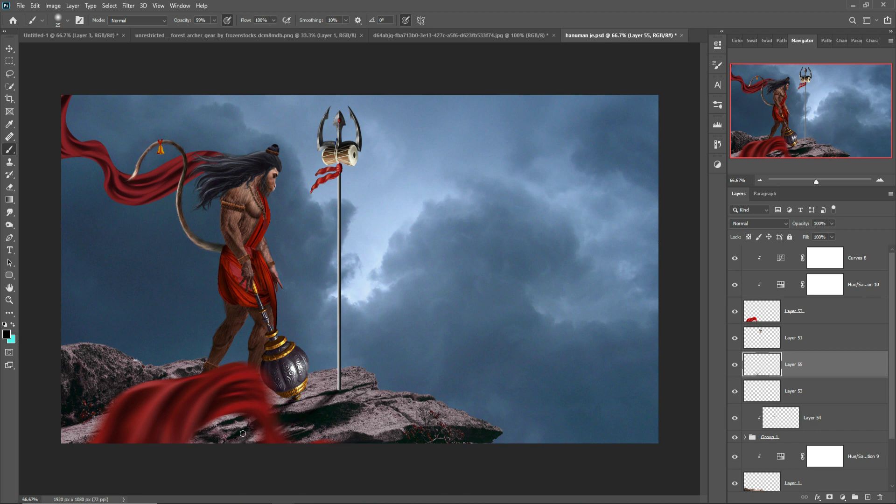
left_click(830, 497)
key("d")
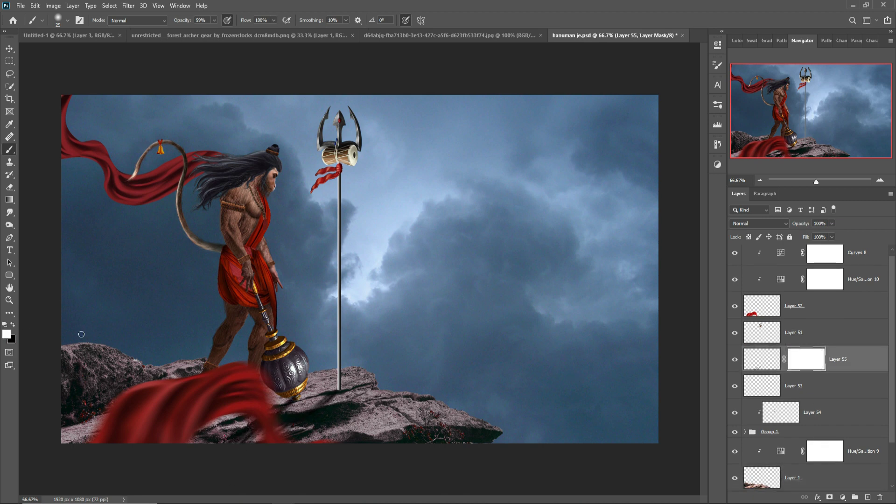
left_click(336, 385, "ctrl")
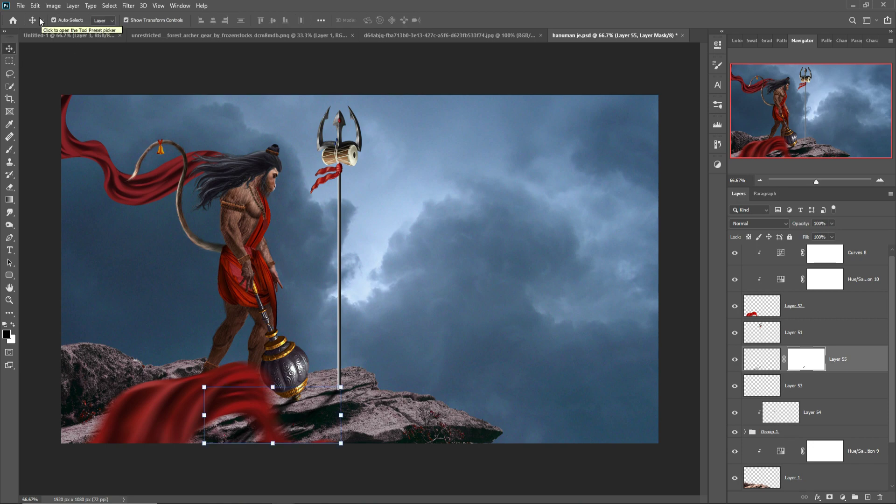
key("ctrl+shift+alt+n")
key("ctrl+alt+g")
- Stretch the mountain photo across the lower canvas and add a clipped, masked Layer 58
key("v")
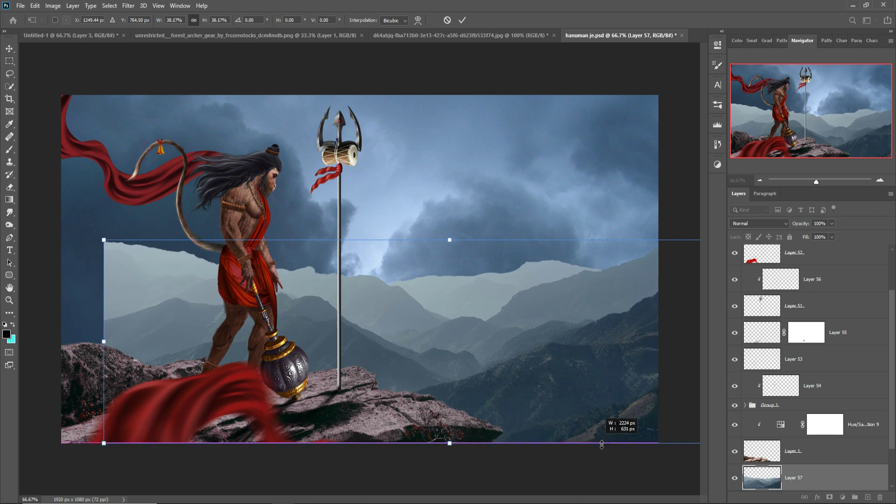
left_click_drag(373, 286, 94, 327)
key("Return")
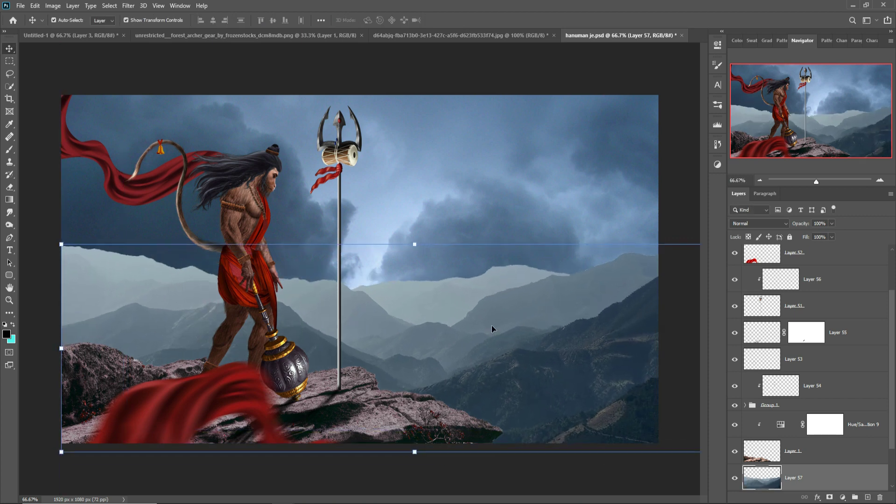
right_click(840, 468)
left_click(802, 254)
key("b")
left_click(7, 334)
left_click(122, 259)
key("Return")
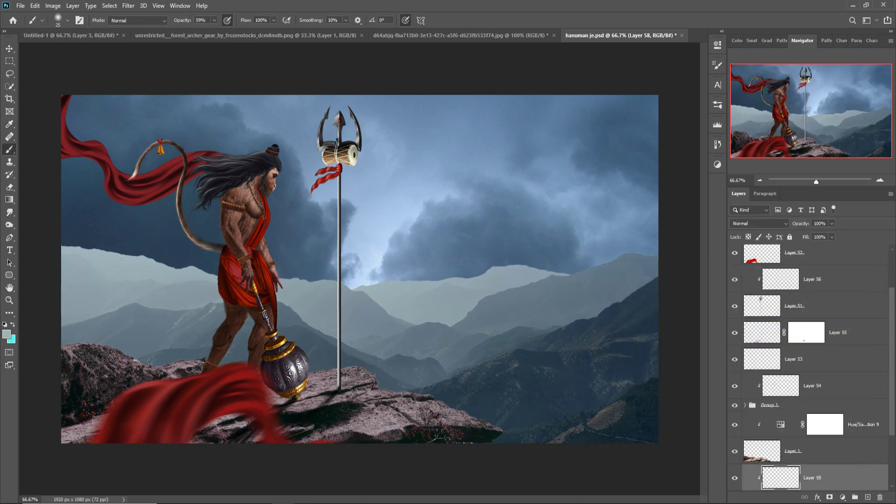
left_click(830, 498)
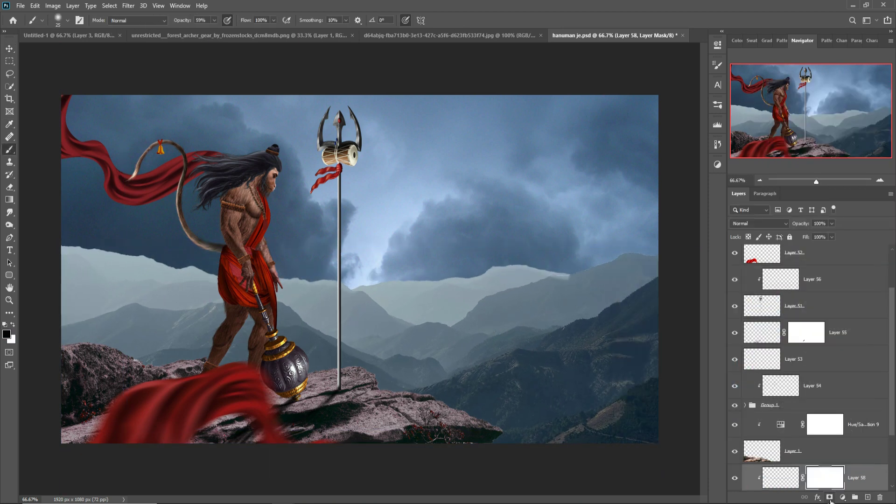
- Darken the mountains with a clipped Curves layer and warm them brown with clipped Color Balance
key("v")
left_click(843, 497)
left_click(793, 348)
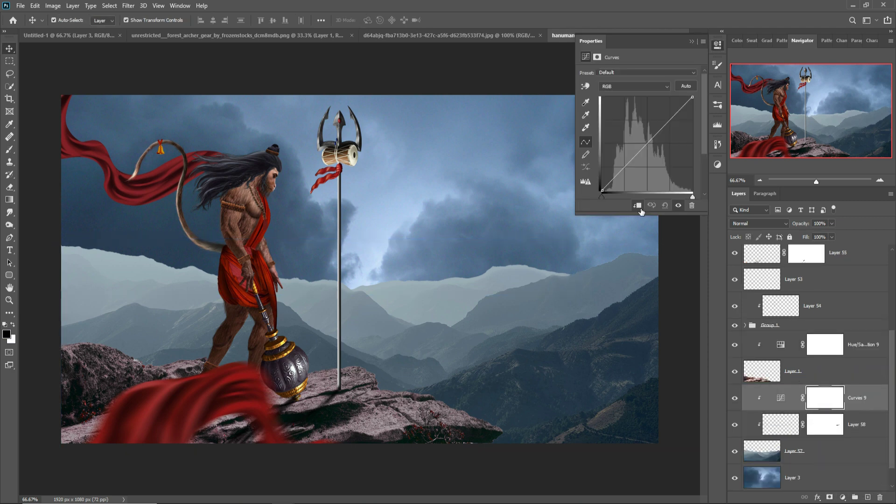
mouse_move(647, 146)
left_mouse_down()
mouse_move(651, 157)
mouse_move(626, 131)
left_mouse_up()
left_click(717, 45)
left_click(843, 498)
left_click(794, 393)
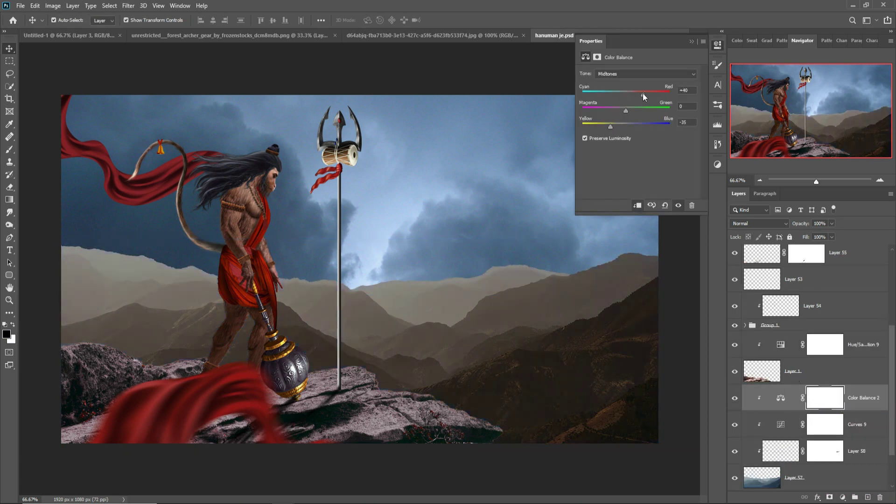
left_click(718, 45)
left_click_drag(248, 110, 500, 252)
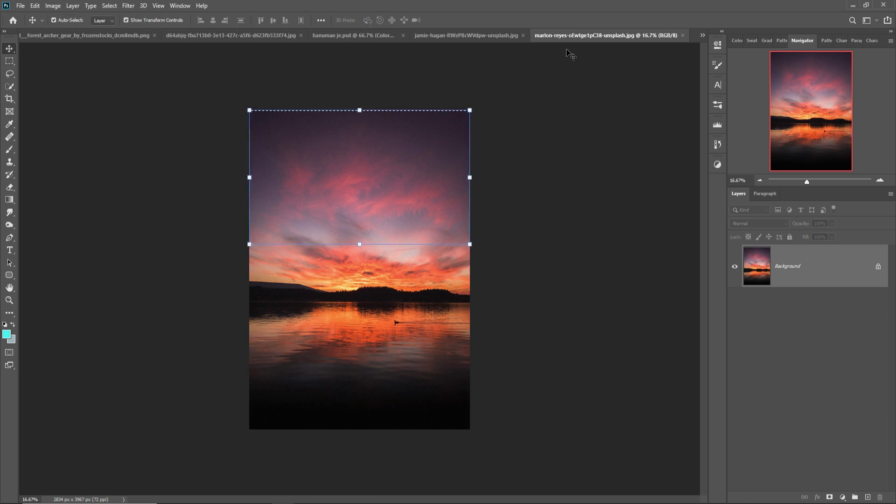
- Scale the pink sunset sky up to fill the canvas
mouse_move(567, 54)
left_mouse_down()
mouse_move(666, 172)
mouse_move(553, 286)
left_mouse_up()
key("ctrl+t")
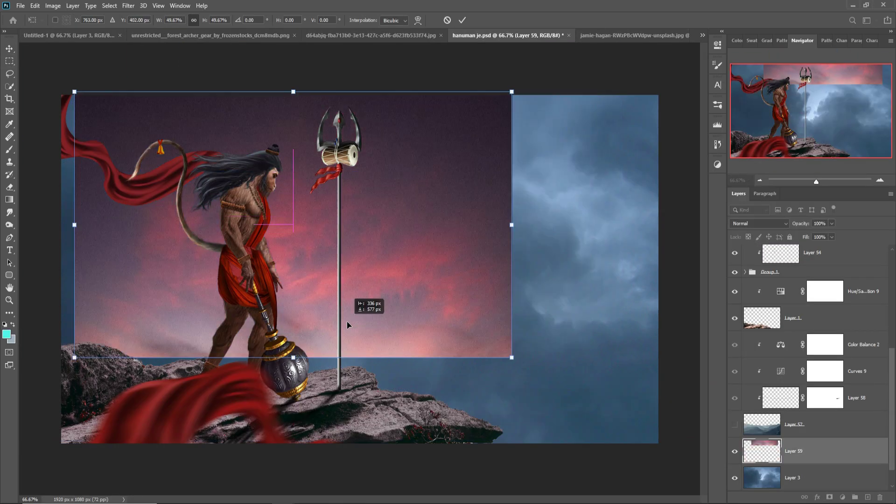
left_click_drag(512, 356, 666, 449)
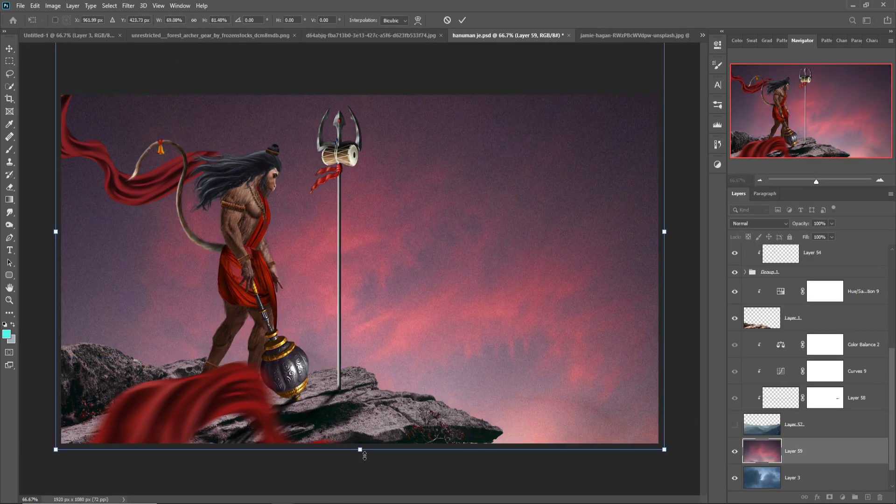
key("Return")
- Quick-select the canyon cliffs and place them scaled into the composite's lower left
key("ctrl+Tab")
key("w")
left_click_drag(177, 159, 356, 229)
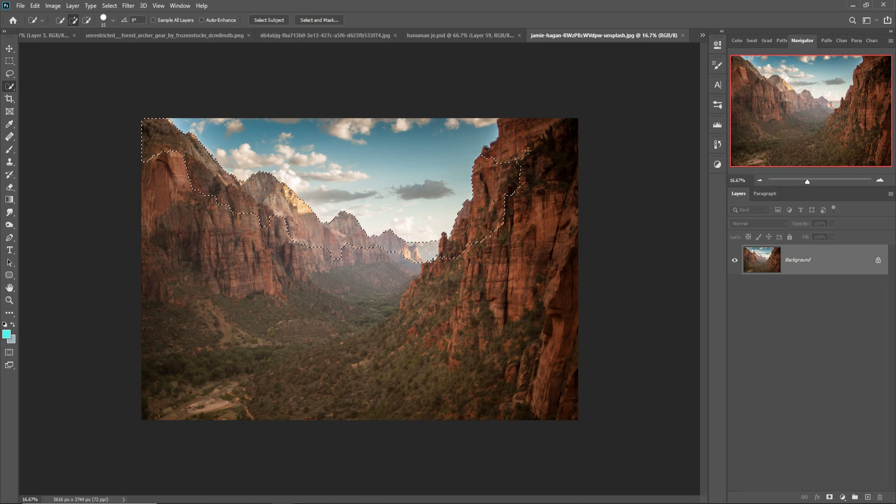
key("v")
left_click_drag(603, 35, 700, 84)
left_click_drag(701, 234, 495, 201)
key("ctrl+t")
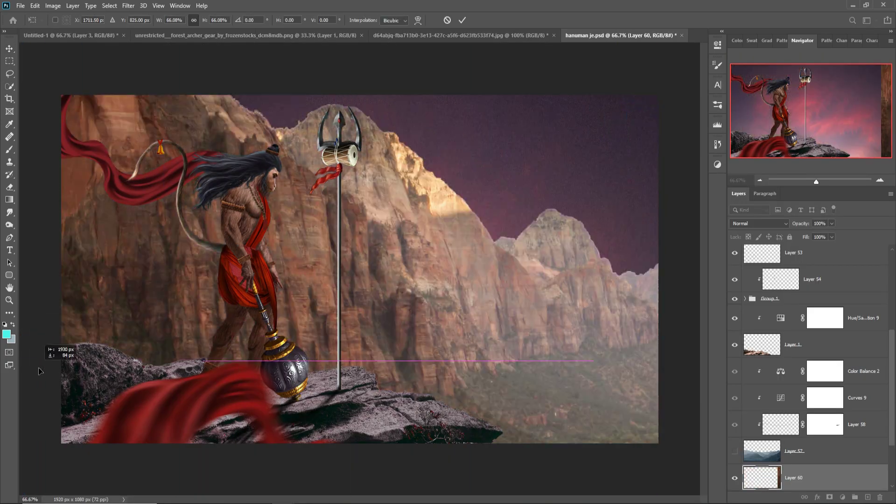
left_click_drag(39, 371, 516, 344)
key("Return")
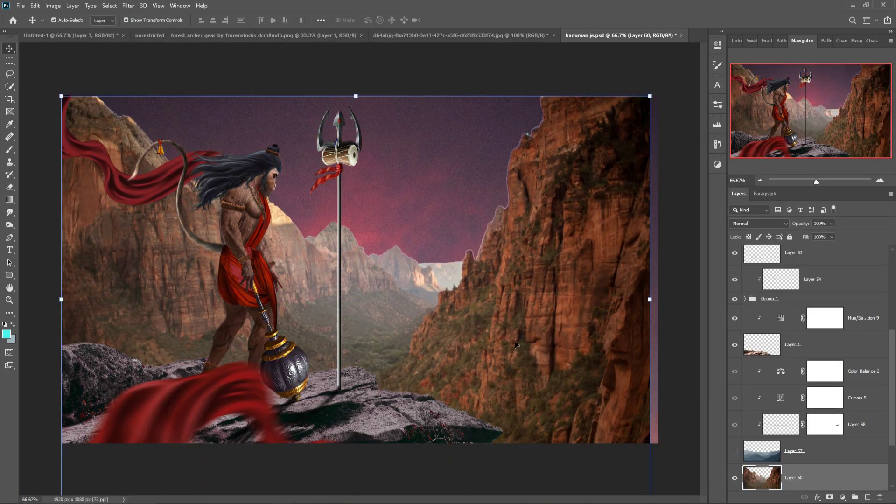
left_click_drag(650, 95, 507, 214)
key("Return")
- Lasso-delete the extra canyon block, darken with Curves, and bring in the mountain valley photo
key("l")
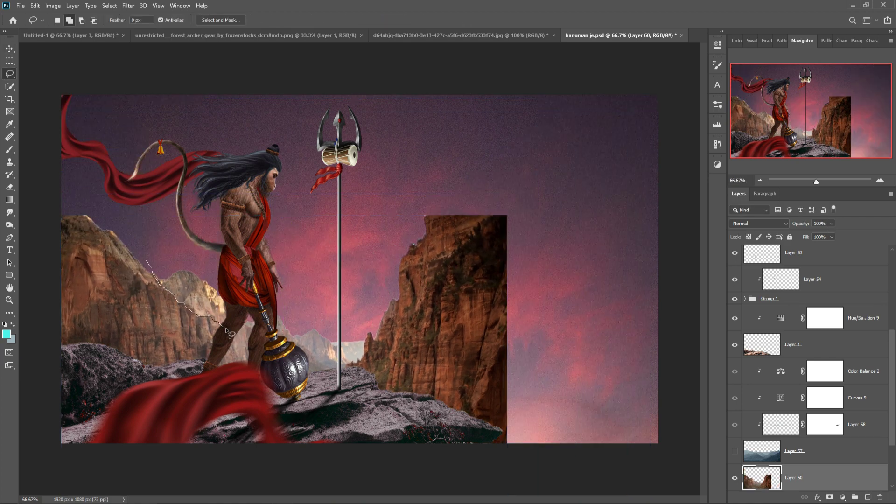
left_click_drag(231, 334, 226, 80)
key("Delete")
key("v")
left_click(843, 497)
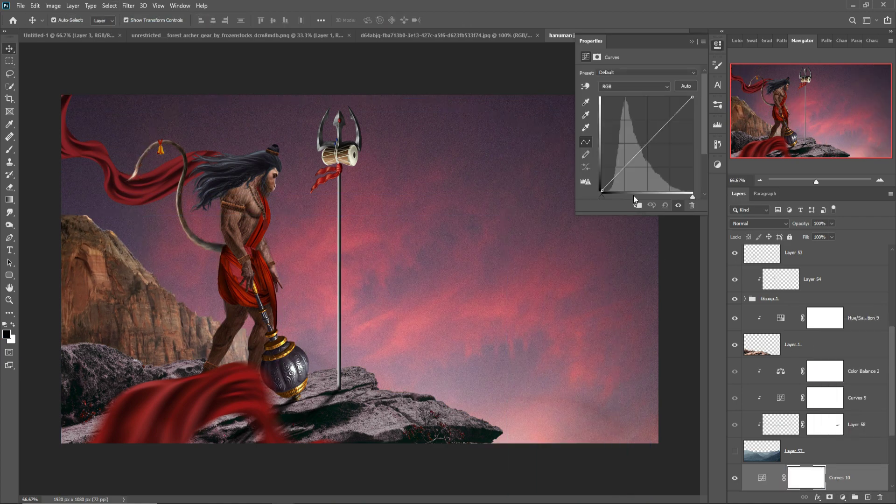
left_click_drag(647, 145, 654, 161)
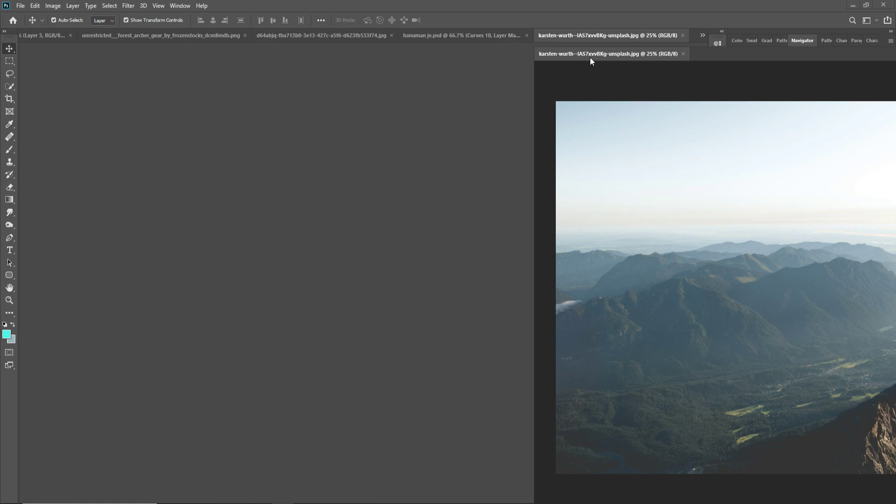
mouse_move(590, 57)
left_mouse_down()
mouse_move(583, 226)
mouse_move(549, 227)
left_mouse_up()
key("ctrl+t")
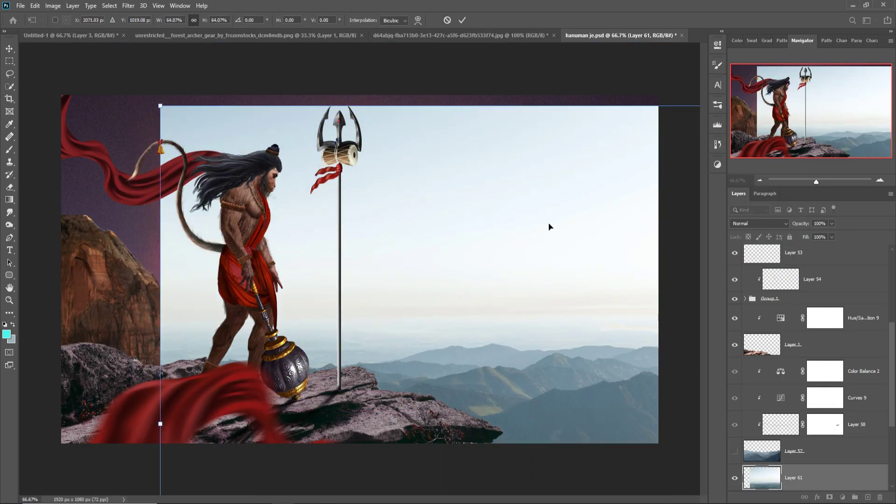
- Scale and lower the mountain valley photo, then give it a layer mask
left_click_drag(160, 106, 178, 93)
mouse_move(589, 295)
left_mouse_down()
mouse_move(558, 345)
mouse_move(562, 336)
left_mouse_up()
key("Return")
key("c")
left_click(868, 497)
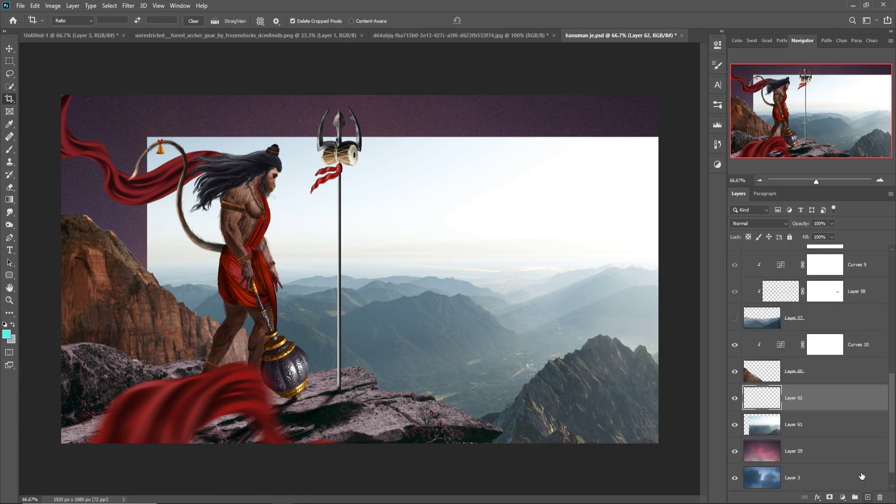
left_click(880, 497)
left_click(830, 497)
- Mask out the photo's top and its white haze band at 34% brush opacity
key("b")
mouse_move(460, 180)
left_mouse_down()
mouse_move(570, 150)
mouse_move(187, 253)
mouse_move(710, 274)
left_mouse_up()
key("3")
key("4")
left_click_drag(506, 270, 525, 296)
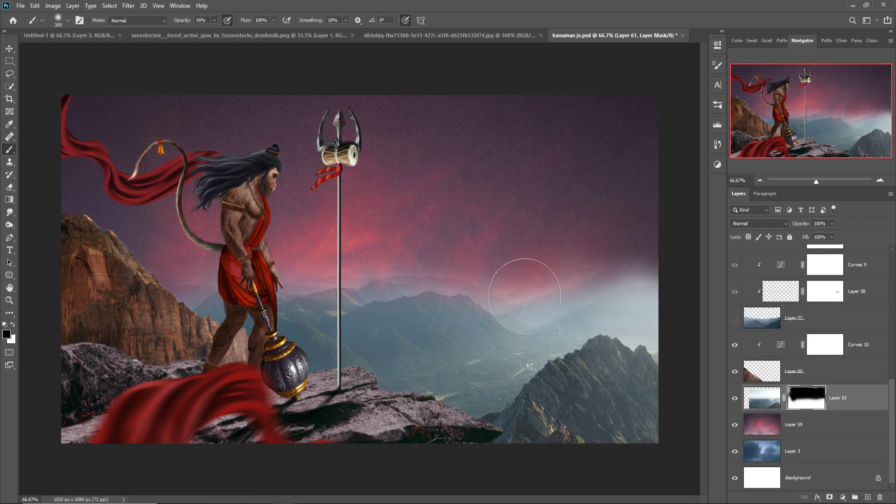
key("v")
- Shift the mountains toward red with a Color Balance adjustment
left_click(843, 497)
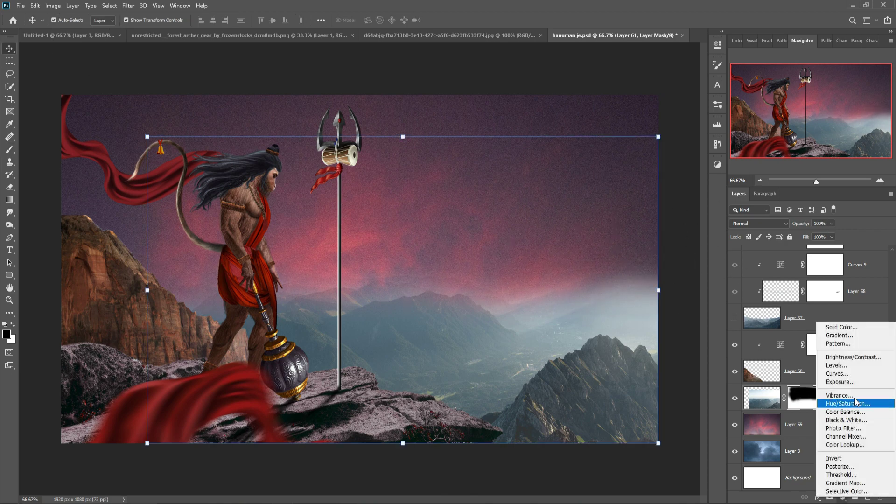
left_click(846, 411)
left_click_drag(627, 94, 648, 96)
left_click(575, 178)
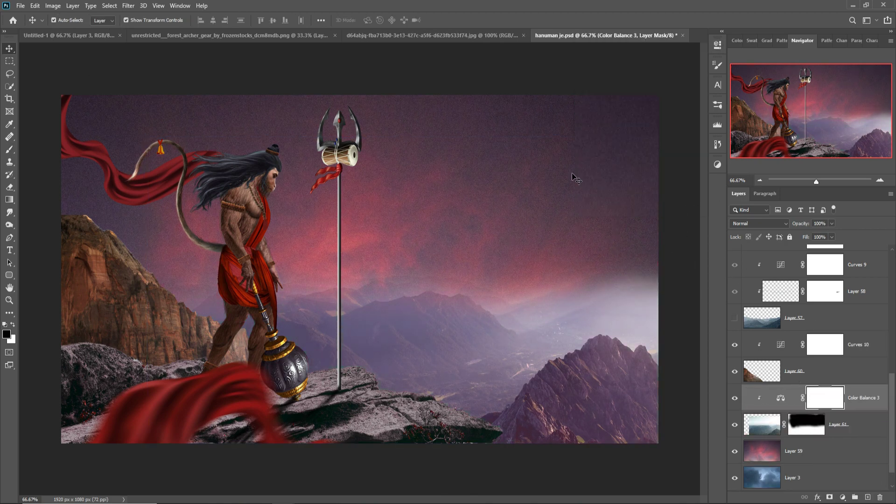
- Paint soft dark grey-purple haze on a new layer and mask it over the right mountains
key("ctrl+shift+alt+n")
key("b")
left_click(6, 334)
left_click(831, 288)
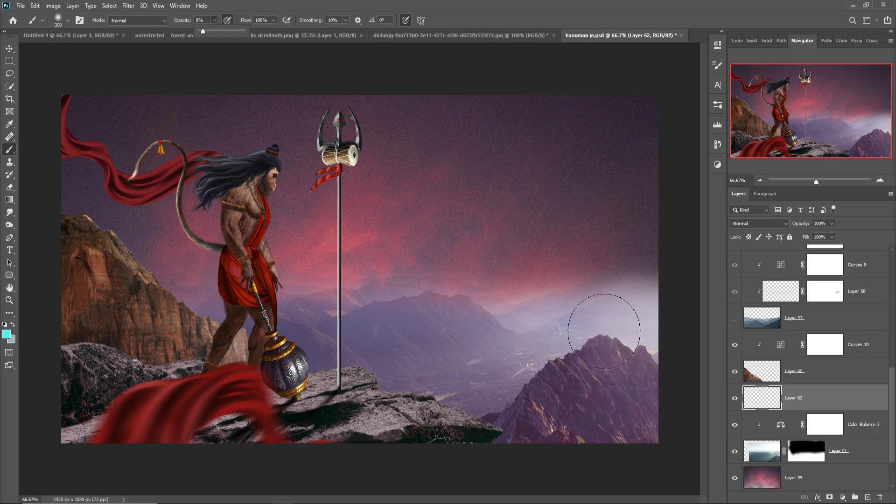
left_click(6, 335)
left_click(644, 402)
left_click(830, 288)
left_click_drag(537, 326, 636, 310)
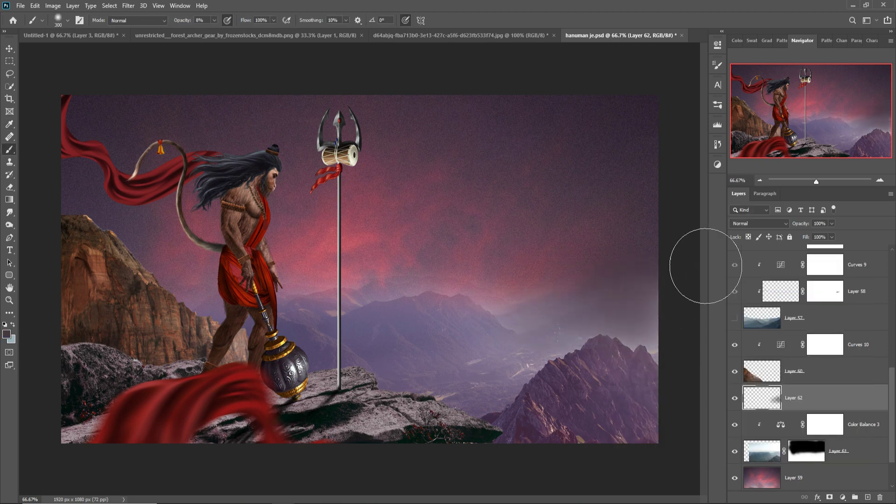
left_click(830, 497)
left_click_drag(571, 427, 628, 387)
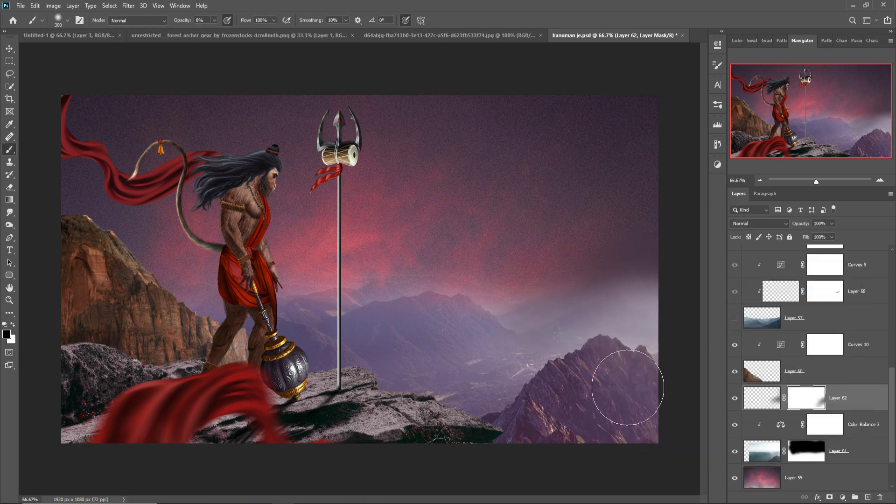
- Add Curves on Layer 62 and clipped Hue/Saturation (Saturation -51, Lightness -32) to the cliff
key("v")
left_click(843, 497)
left_click(781, 425)
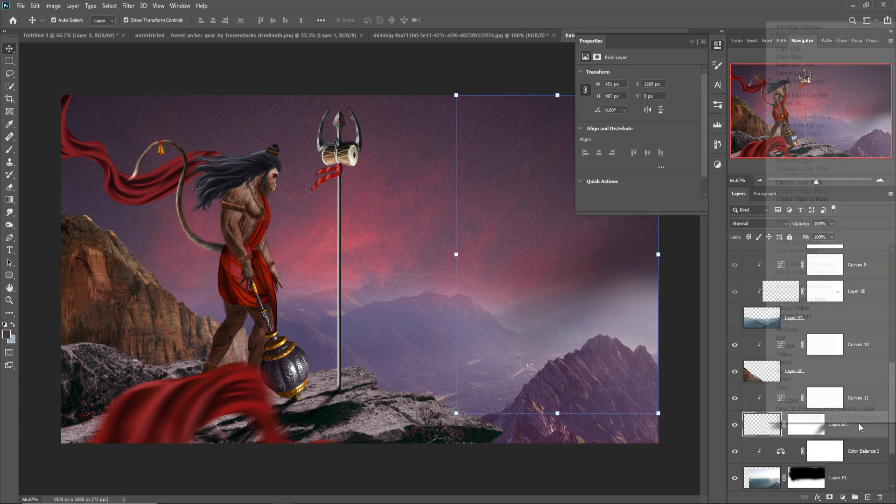
key("alt+bracketright")
left_click(826, 345)
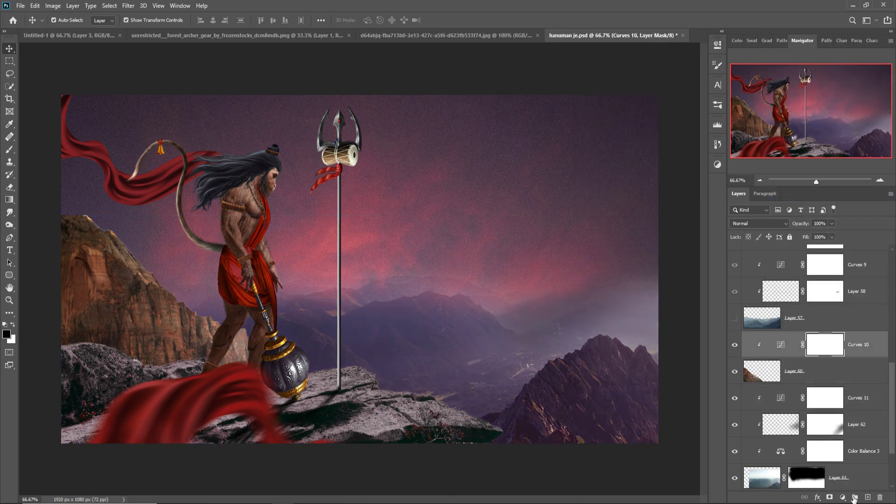
left_click(843, 497)
mouse_move(638, 129)
left_mouse_down()
mouse_move(617, 129)
mouse_move(620, 147)
left_mouse_up()
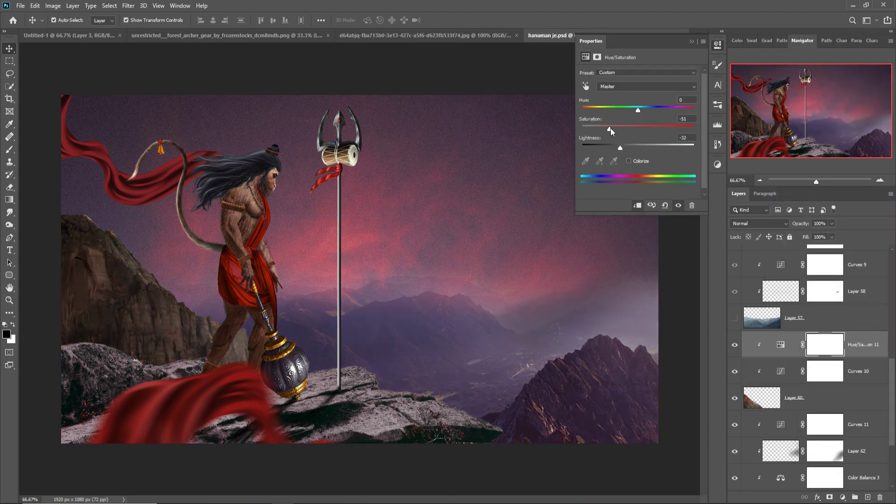
- Nudge the cliff slightly red with a clipped Color Balance of Cyan-Red +9
left_click(843, 497)
left_click(859, 385)
left_click_drag(626, 95, 632, 93)
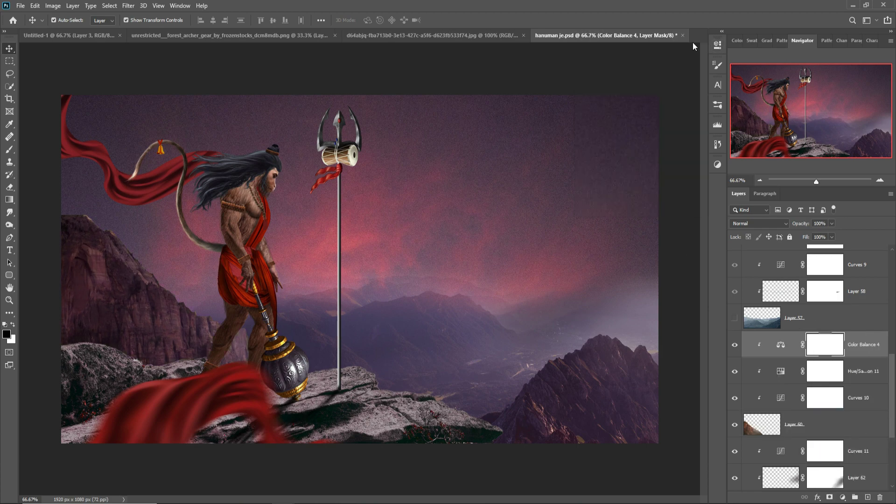
left_click(692, 41)
scroll(812, 350, "up", 10)
left_click(824, 260)
- Add a white Solid Color fill in Linear Dodge, limited by Blend If to bright areas, and hide it with an inverted black mask
left_click(336, 154)
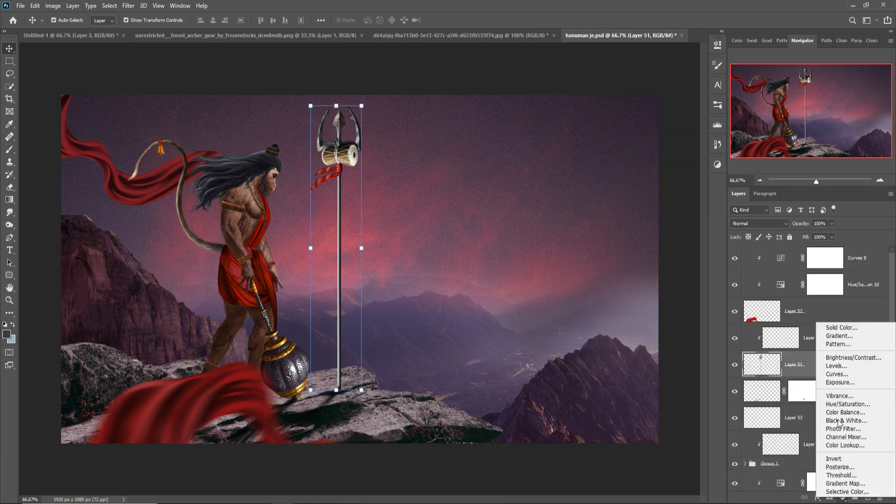
key("ctrl+shift+alt+n")
key("b")
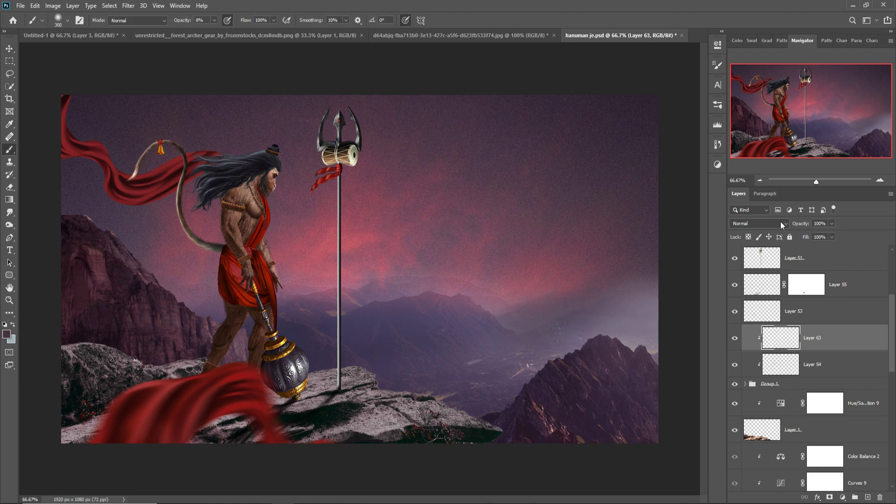
left_click(843, 326)
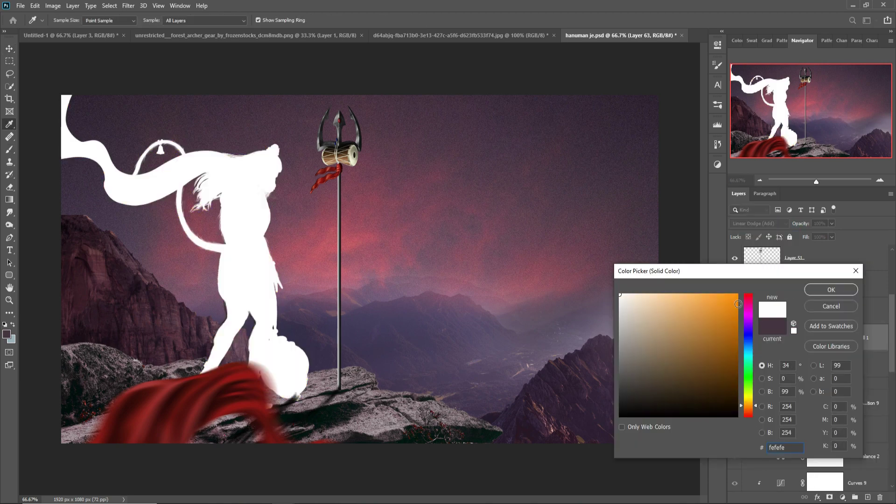
left_click_drag(758, 386, 757, 413)
left_click_drag(700, 327, 621, 295)
left_click(831, 289)
double_click(868, 348)
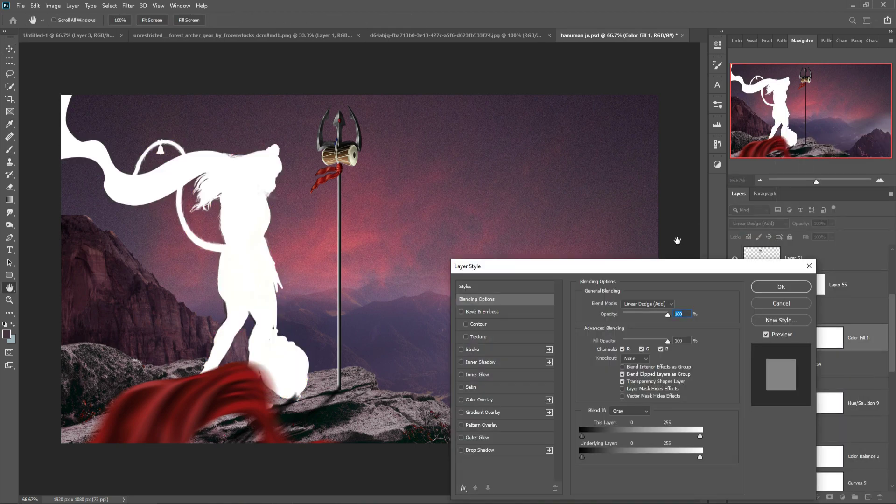
left_click_drag(581, 457, 619, 461)
left_click(781, 287)
key("ctrl+i")
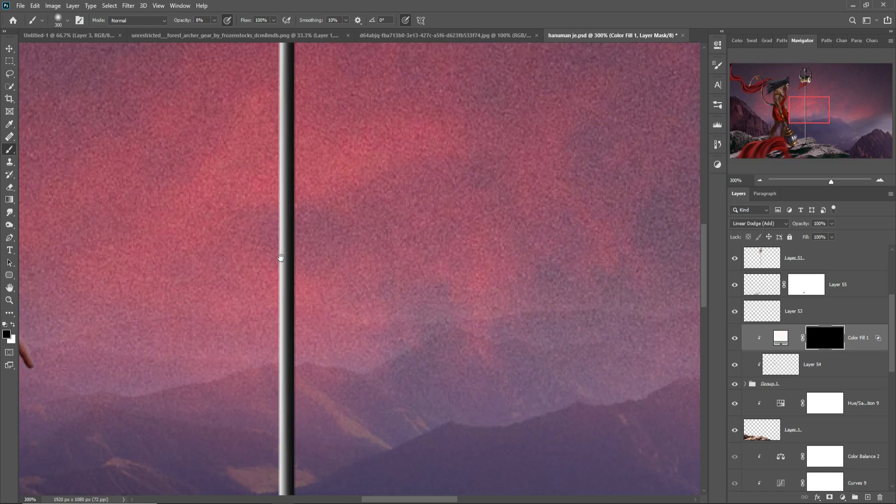
- Paint white rim-light highlights along Hanuman's face and torso edges with a small brush
scroll(484, 193, "up", 5)
key("bracketleft")
key("bracketleft")
key("bracketleft")
key("x")
key("0")
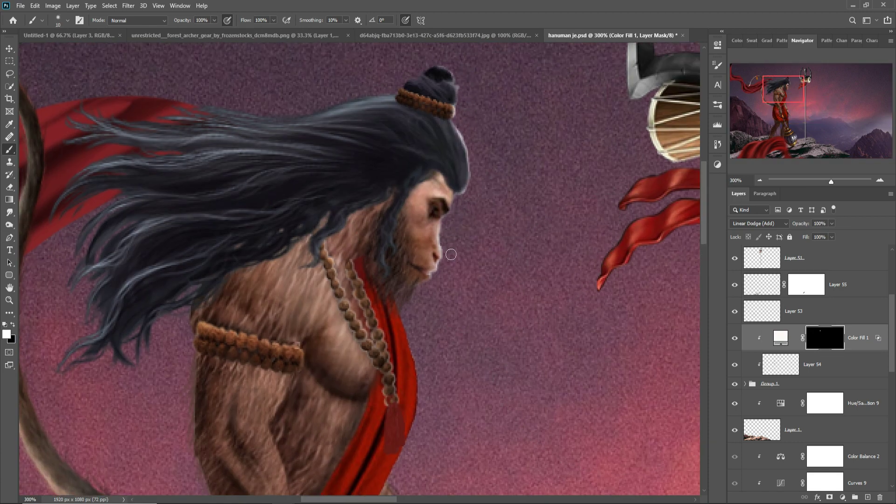
scroll(413, 330, "down", 5)
left_click_drag(421, 240, 435, 387)
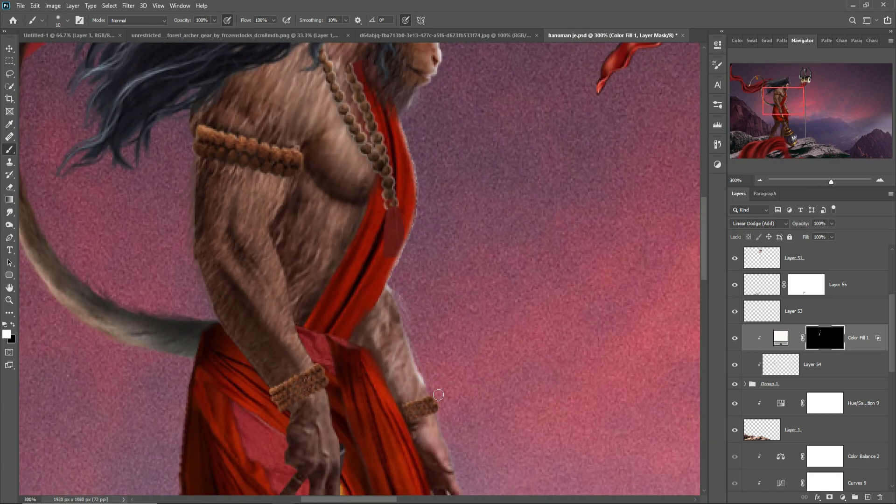
scroll(449, 280, "down", 3)
scroll(442, 467, "down", 5)
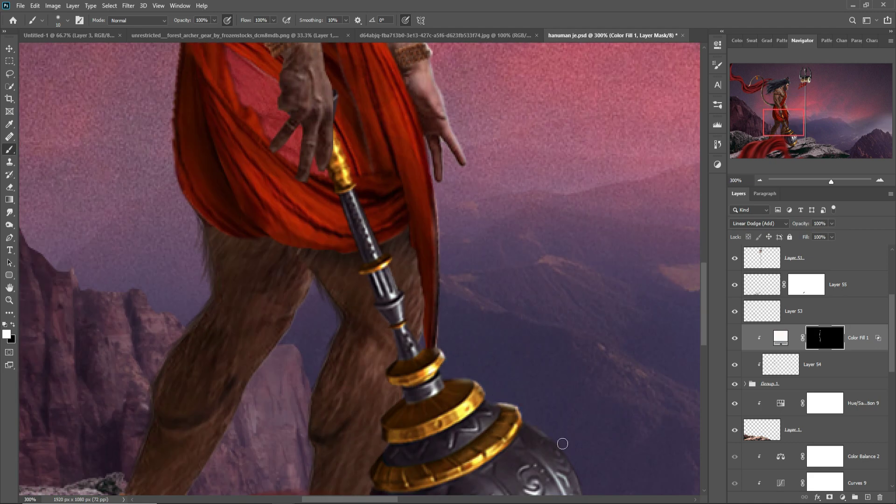
scroll(563, 443, "down", 5)
scroll(391, 164, "up", 4)
scroll(394, 134, "up", 4)
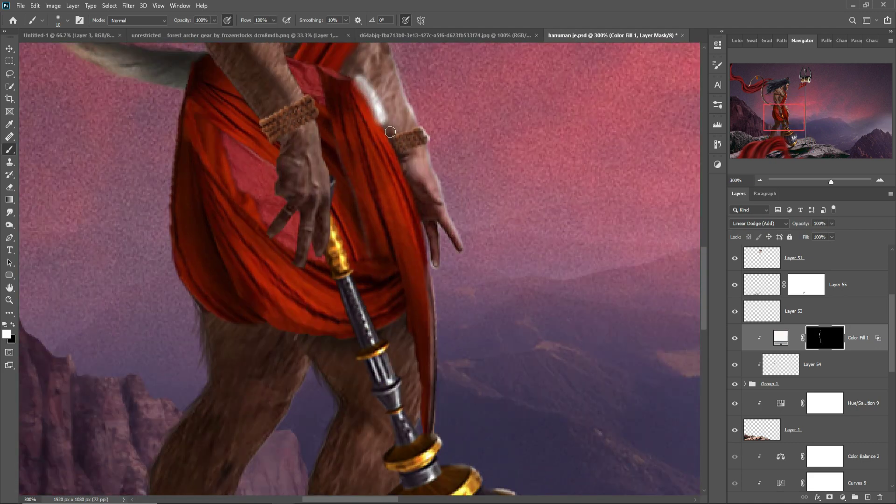
left_click_drag(376, 117, 434, 261)
- Refine the rim light: repaint it along the arm edge and paint it out over the red cloth
key("x")
mouse_move(355, 73)
left_mouse_down()
mouse_move(406, 154)
mouse_move(439, 273)
left_mouse_up()
scroll(454, 302, "up", 5)
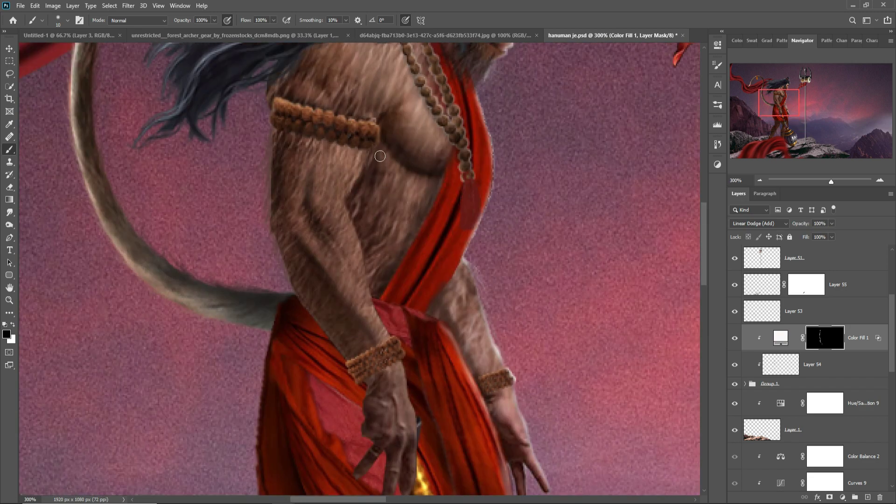
key("x")
key("x")
mouse_move(381, 150)
left_mouse_down()
mouse_move(394, 338)
mouse_move(362, 238)
left_mouse_up()
left_click_drag(395, 341, 366, 225)
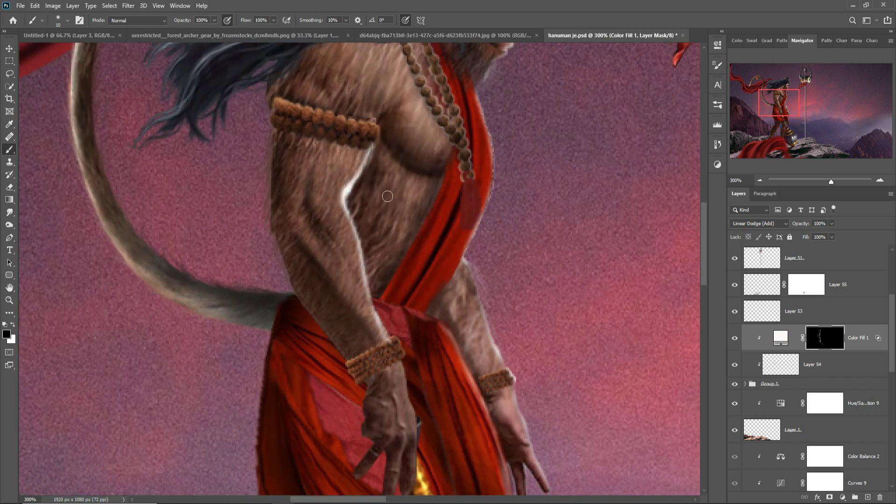
left_click_drag(176, 31, 216, 31)
left_click_drag(350, 140, 439, 420)
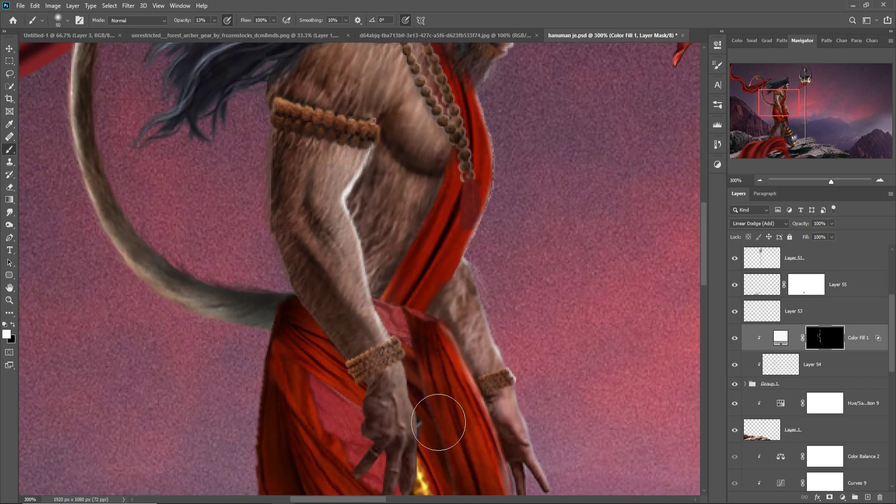
key("bracketright")
key("x")
left_click_drag(364, 144, 386, 274)
key("ctrl+minus")
key("ctrl+minus")
key("ctrl+minus")
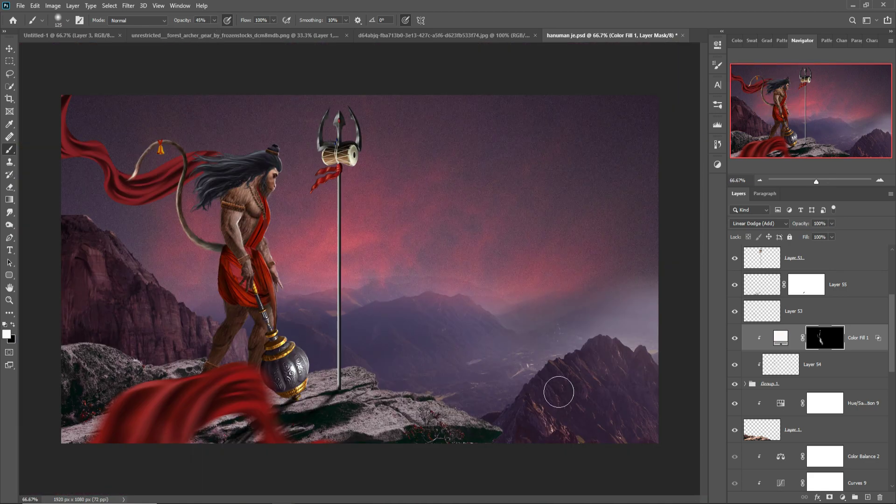
left_click(276, 374, "ctrl")
- Shade the rock around the mace base with a Curves adjustment painted in through its mask
left_click(7, 334)
type("010101")
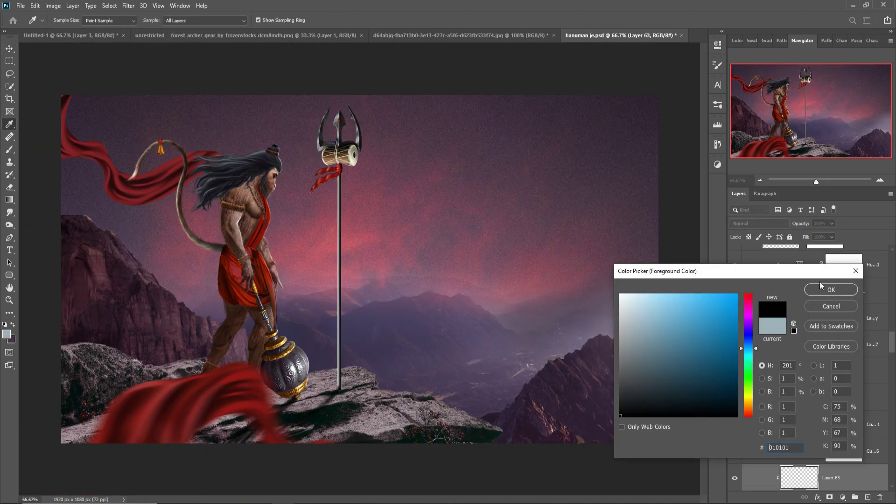
key("Return")
scroll(857, 367, "down", 3)
scroll(857, 367, "down", 3)
scroll(857, 367, "down", 3)
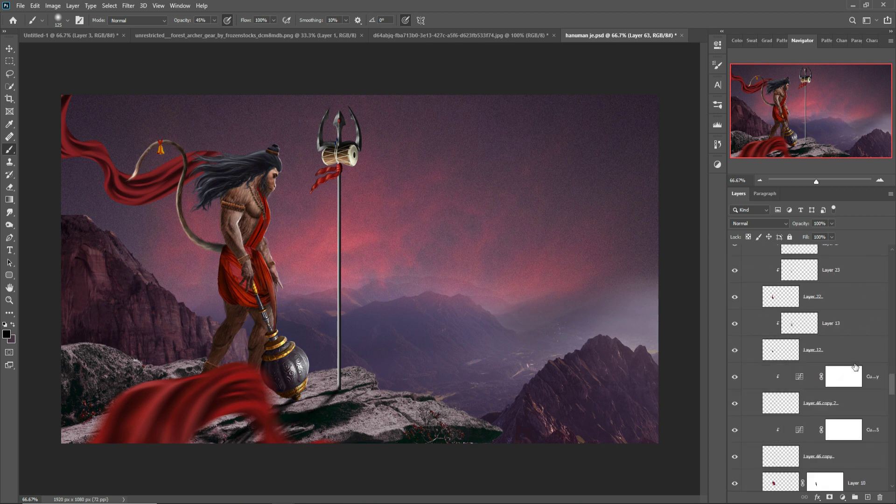
scroll(857, 367, "down", 3)
scroll(857, 367, "up", 5)
left_click(656, 142)
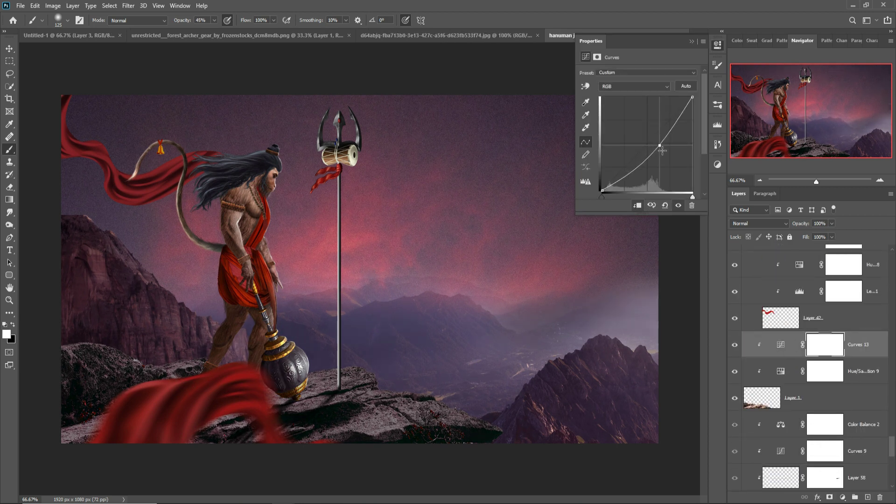
left_click_drag(659, 140, 670, 138)
left_click(691, 41)
key("x")
left_click_drag(299, 404, 326, 415)
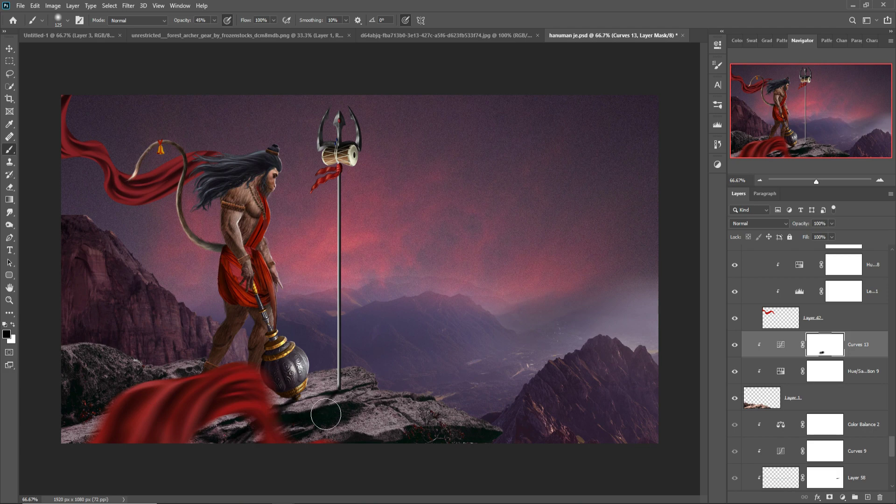
- Brighten the ledge rocks with a black-masked Levels adjustment painted back in with white
key("ctrl+shift+alt+n")
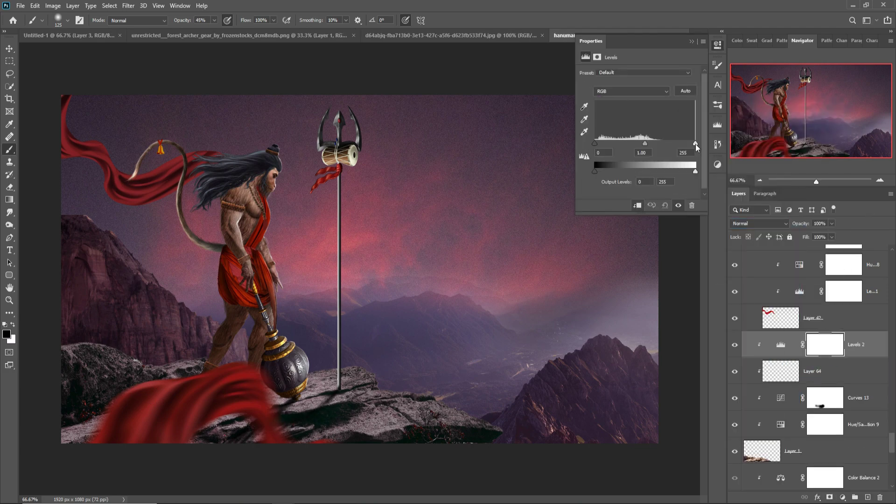
key("ctrl+i")
key("x")
mouse_move(70, 360)
left_mouse_down()
mouse_move(120, 350)
mouse_move(497, 420)
left_mouse_up()
key("v")
key("ctrl+shift+alt+n")
- On a fresh top layer, paint light pink #ffc0cb haze over the upper-right sky
key("i")
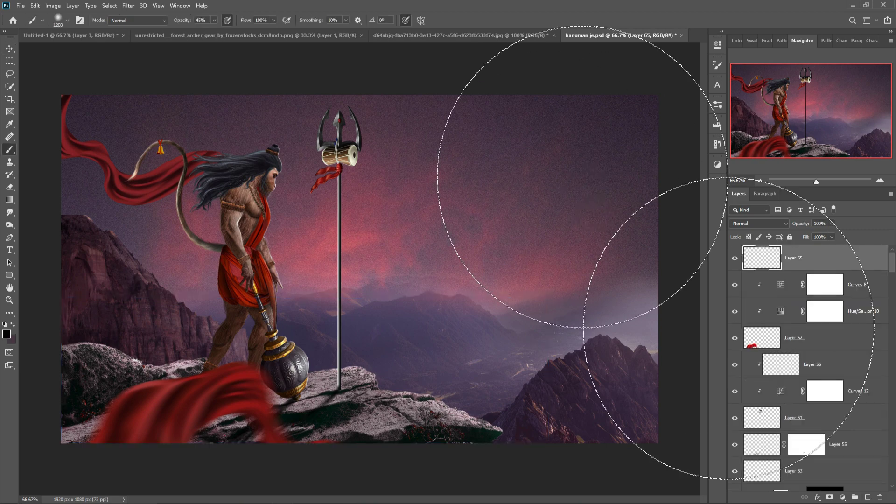
left_click(6, 334)
type("ffc0cb")
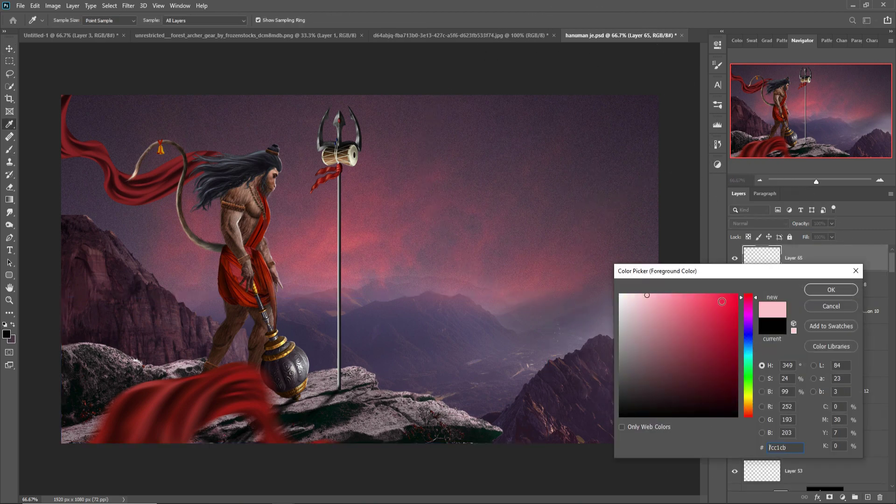
key("Return")
key("b")
key("Delete")
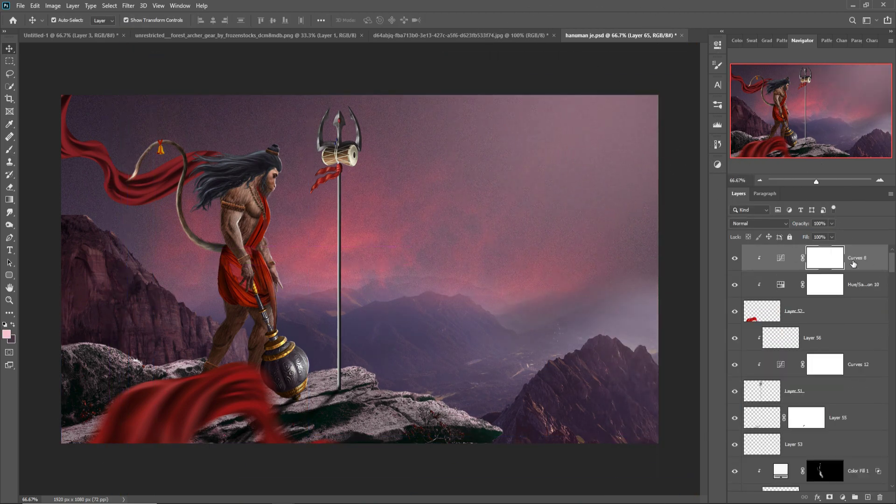
key("d")
key("ctrl+shift+alt+n")
left_click_drag(580, 220, 560, 201)
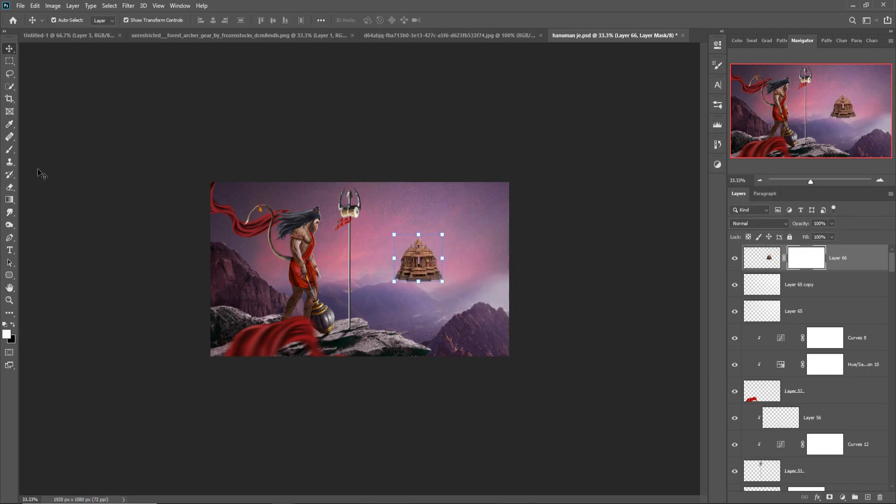
- Mask the temple base into the mist and clip an Exposure adjustment to the temple
left_click_drag(403, 274, 434, 274)
key("bracketright")
key("bracketright")
key("bracketright")
key("v")
key("ctrl+alt+g")
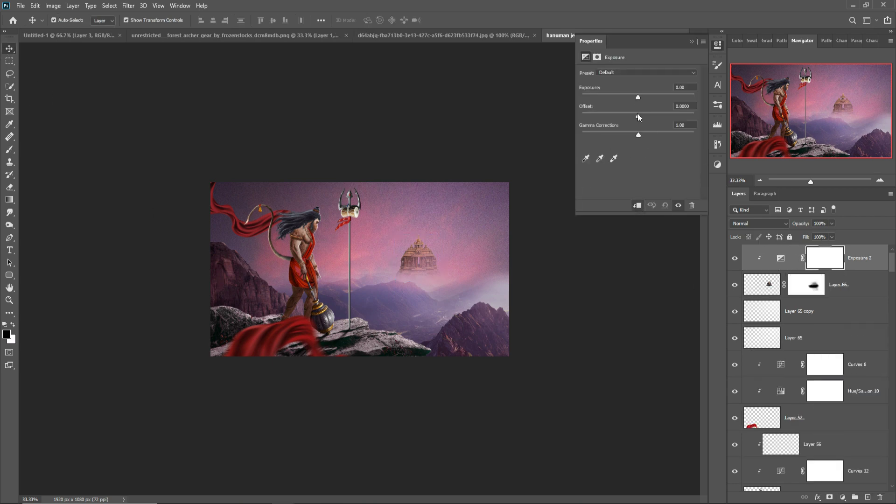
left_click_drag(638, 116, 644, 135)
left_click(718, 44)
- Add Brightness/Contrast and clipped Levels adjustments to brighten the temple's midtones
left_click(855, 293)
left_click(831, 258)
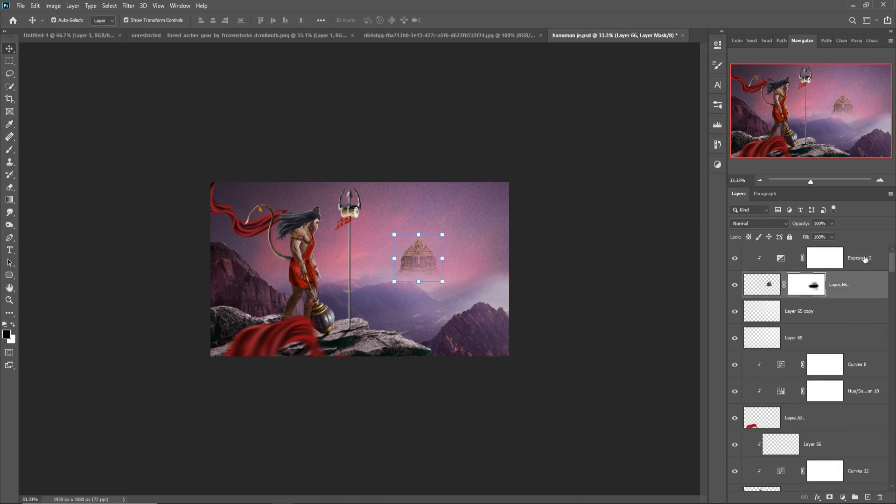
left_click(843, 497)
left_click_drag(637, 96, 627, 96)
left_click(718, 45)
left_click(843, 498)
left_click(840, 374)
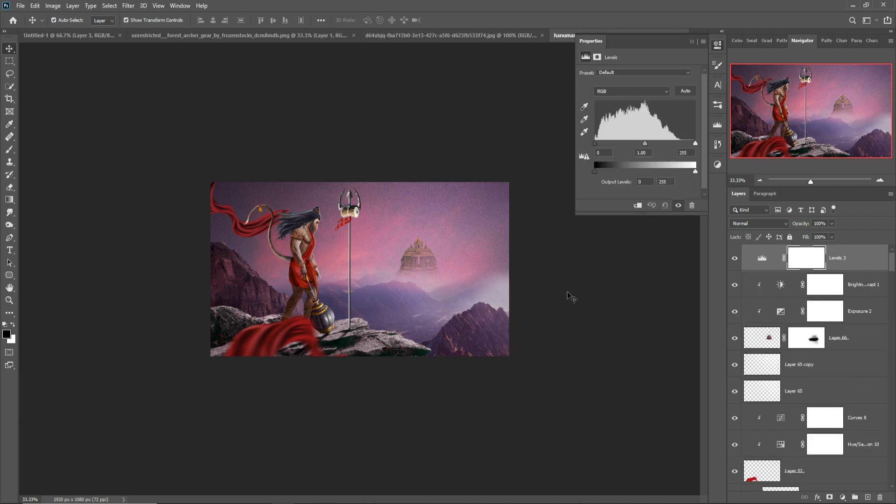
mouse_move(645, 144)
left_mouse_down()
mouse_move(633, 144)
mouse_move(651, 147)
left_mouse_up()
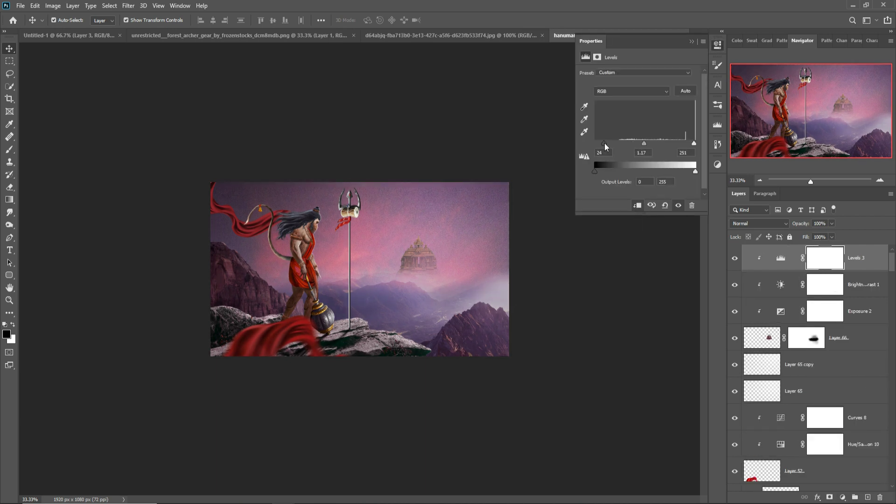
key("ctrl+alt+g")
left_click(718, 45)
left_click(841, 337)
- Add a Color Balance adjustment clipped to the temple layer
key("b")
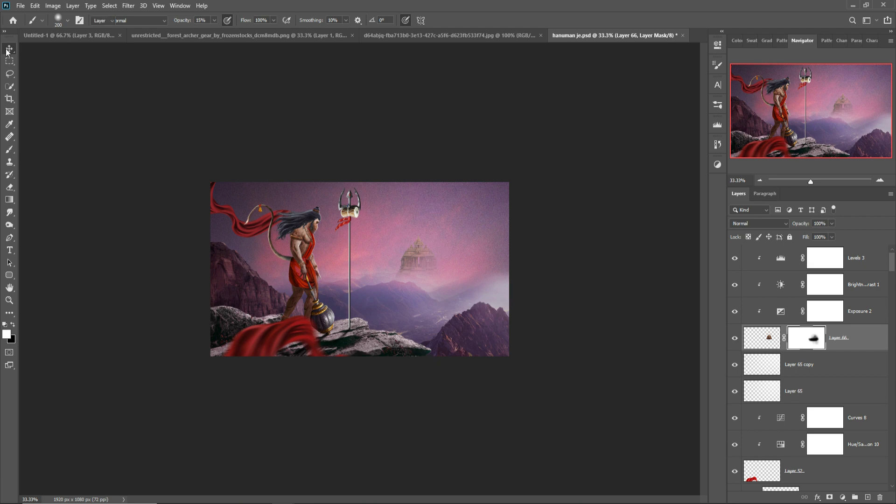
left_click(7, 51)
left_click(762, 338)
left_click(843, 498)
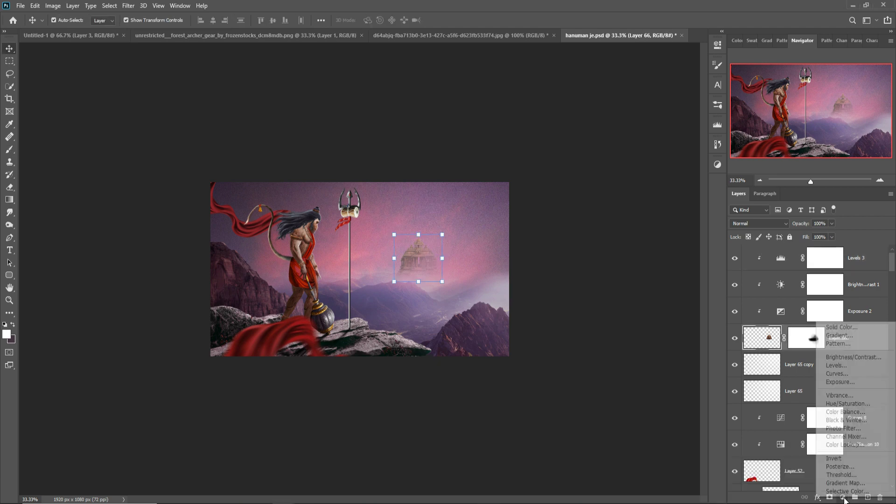
left_click(845, 412)
key("ctrl+alt+g")
left_click(718, 45)
- Stamp all visible layers into a smart object and open it in the Camera Raw filter
left_click(863, 263)
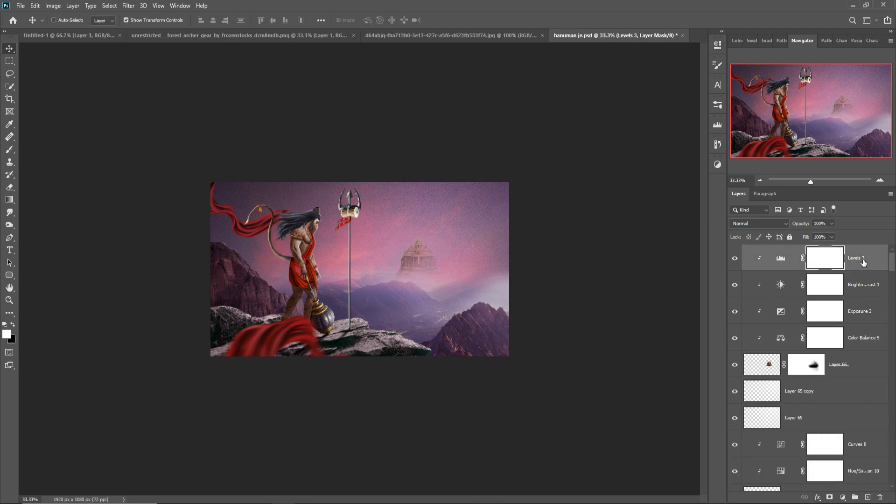
key("ctrl+alt+shift+e")
right_click(864, 263)
left_click(785, 280)
left_click(129, 6)
left_click(145, 65)
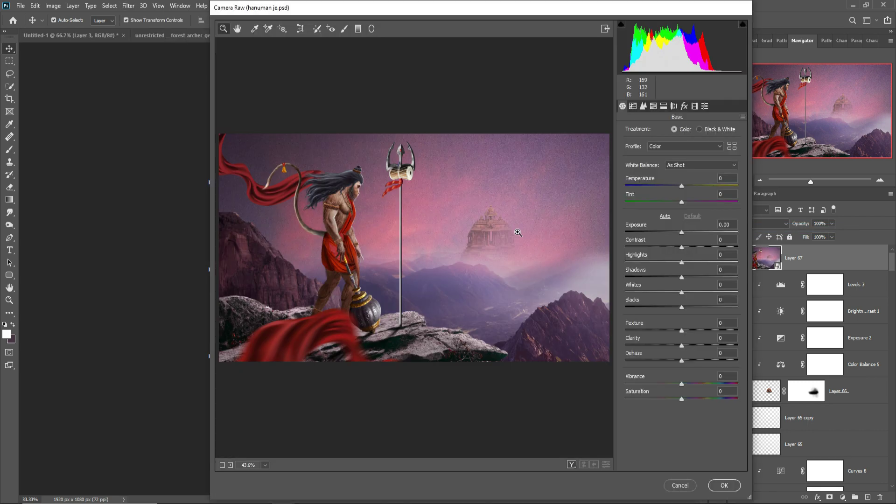
- Dismiss Camera Raw and add an S-bend Curves layer to deepen overall contrast
key("Escape")
left_click_drag(652, 147, 656, 151)
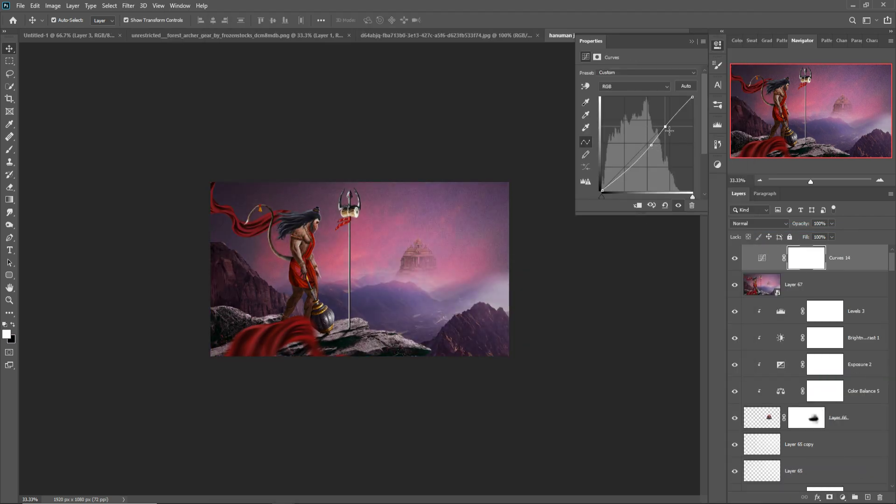
left_click(692, 42)
- Stamp a second merged layer, convert it to a smart object, and open Camera Raw on it
key("ctrl+shift+alt+e")
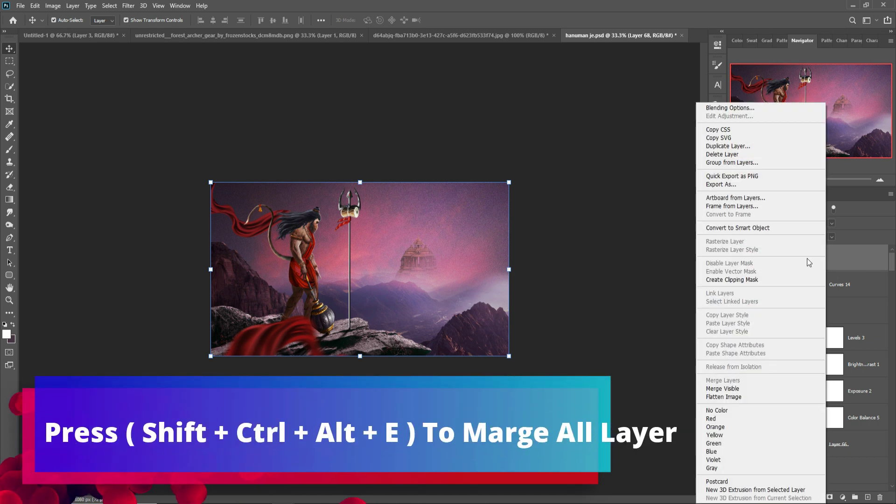
left_click(760, 229)
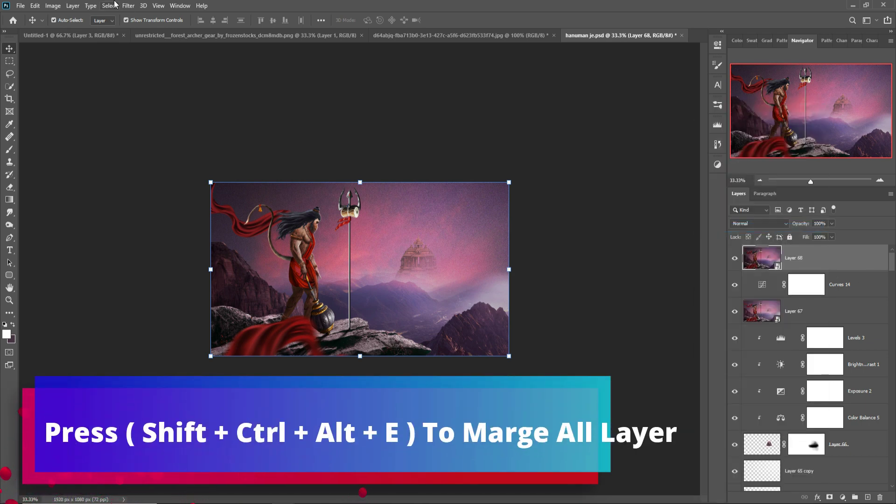
left_click(128, 5)
left_click(157, 64)
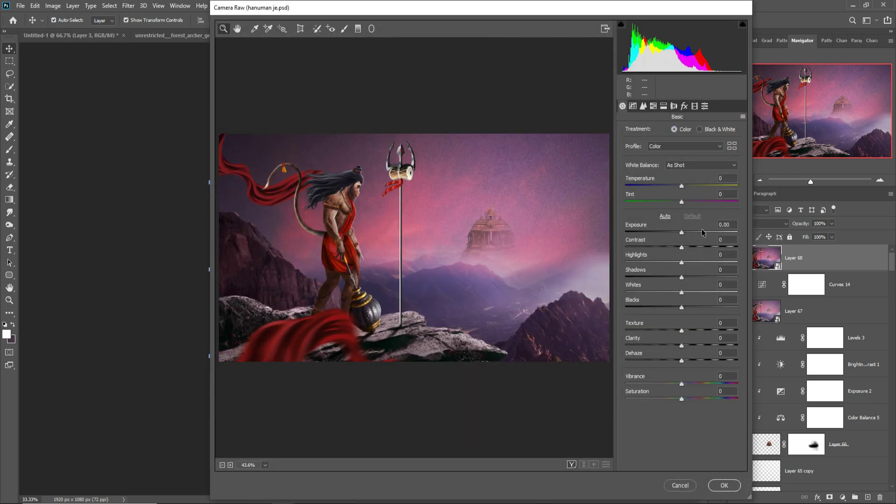
- In Camera Raw set Contrast +3, Shadows -8 and Blacks -15
left_click(683, 248)
left_click(682, 278)
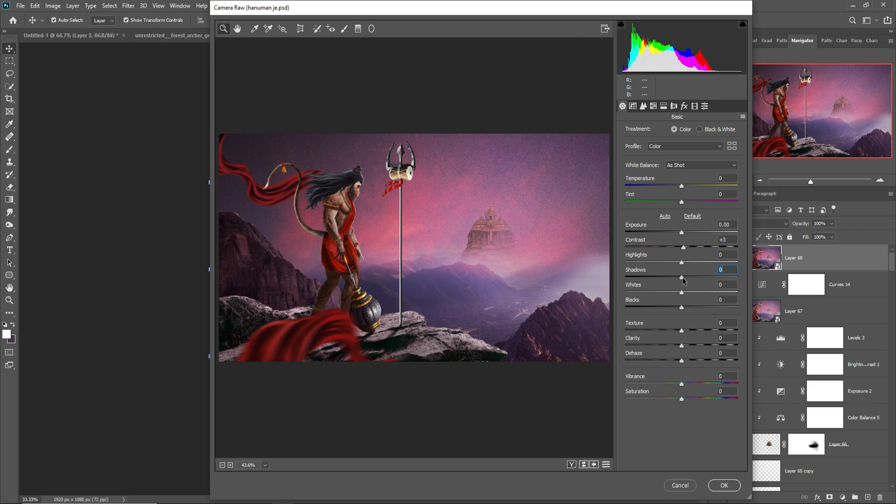
left_click_drag(682, 280, 679, 281)
left_click_drag(683, 308, 675, 312)
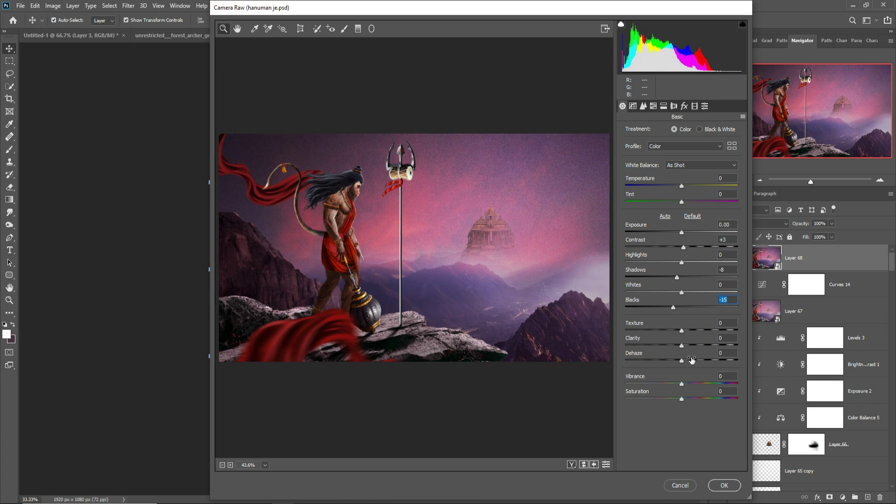
- Set tone curve Highlights +6, Lights +4, Darks -8, Shadows +8 and sharpening Amount 59
left_click(634, 107)
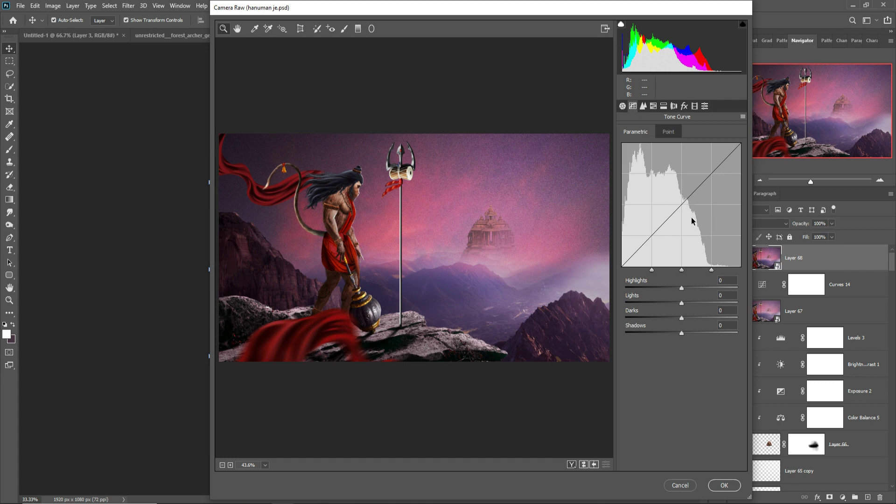
left_click(682, 288)
left_click_drag(683, 291, 679, 320)
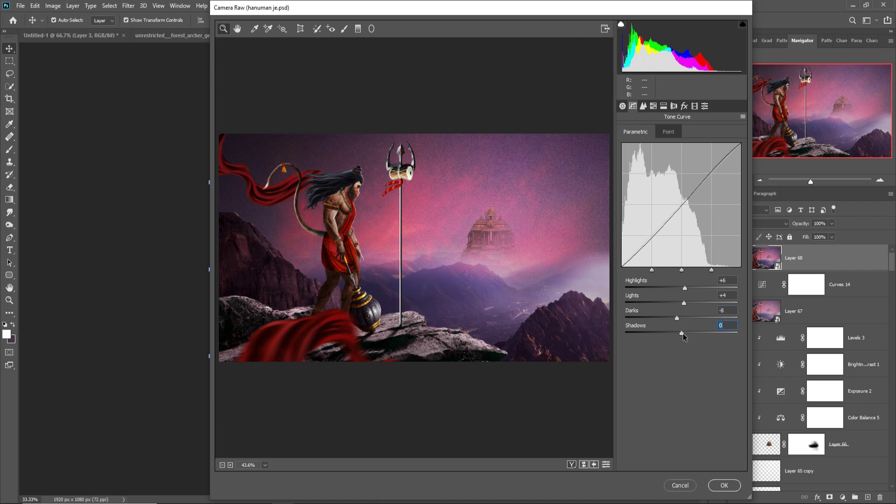
left_click_drag(682, 333, 687, 332)
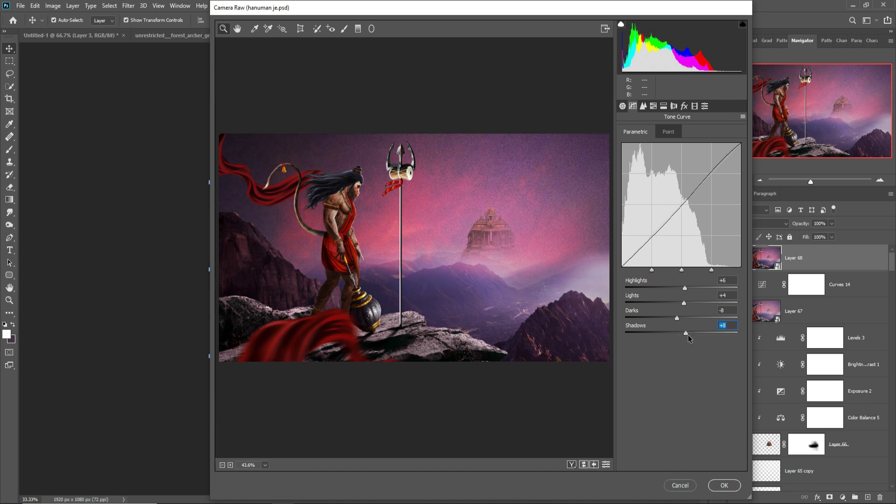
left_click(643, 106)
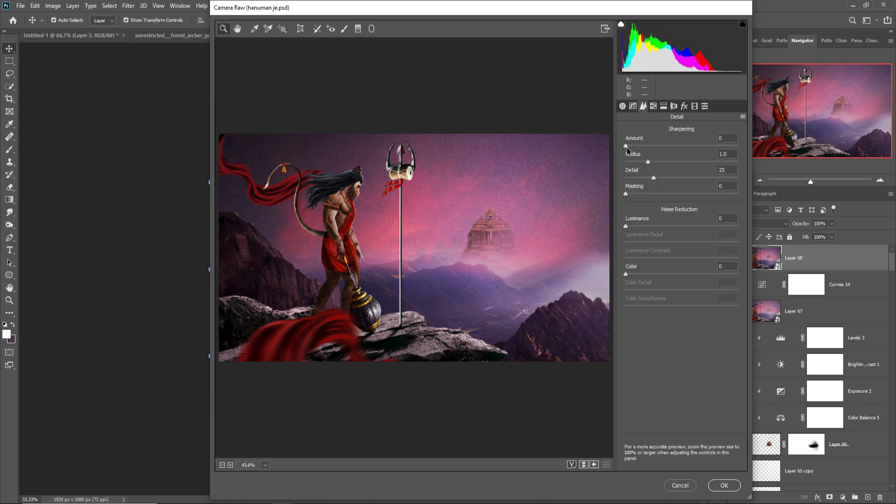
left_click_drag(626, 146, 670, 148)
- Apply the Camera Raw grade to Layer 68 and toggle its visibility to compare before and after
left_click(725, 486)
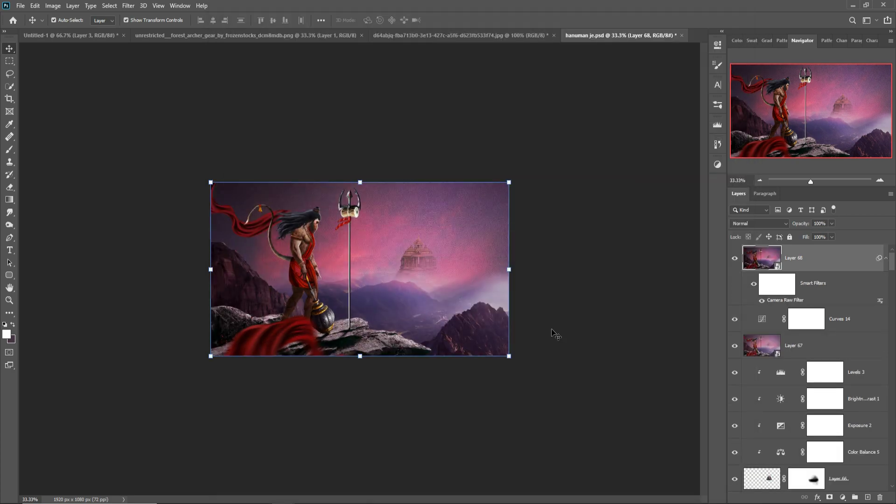
left_click(586, 297)
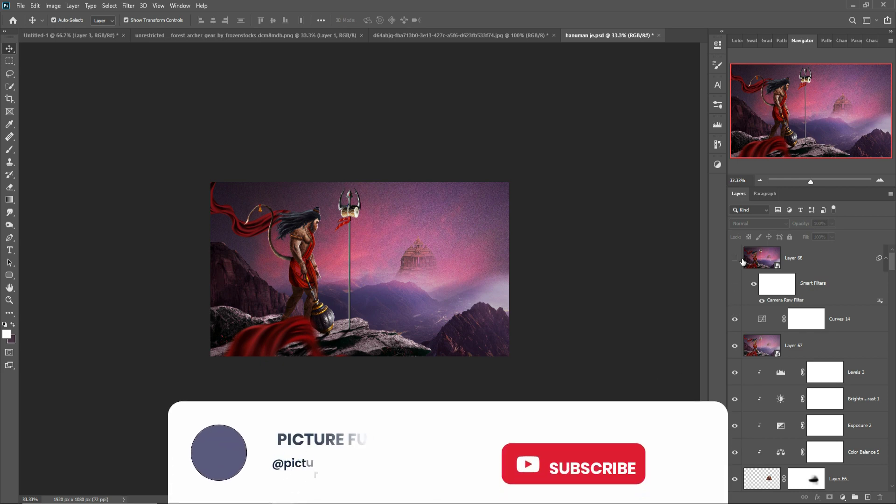
left_click(735, 259)
left_click(741, 262)
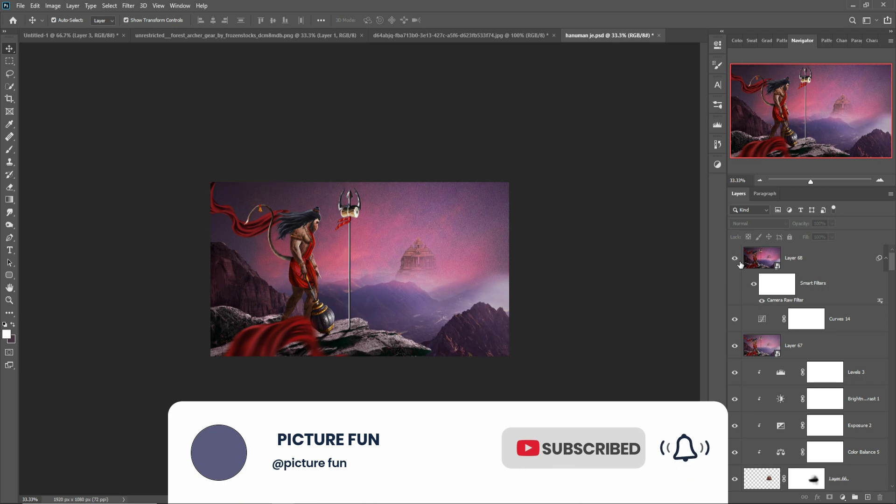
left_click(739, 262)
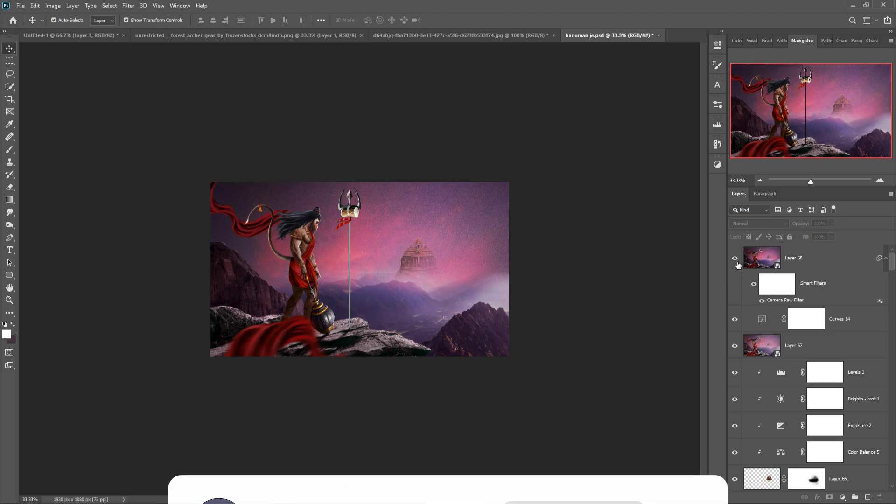